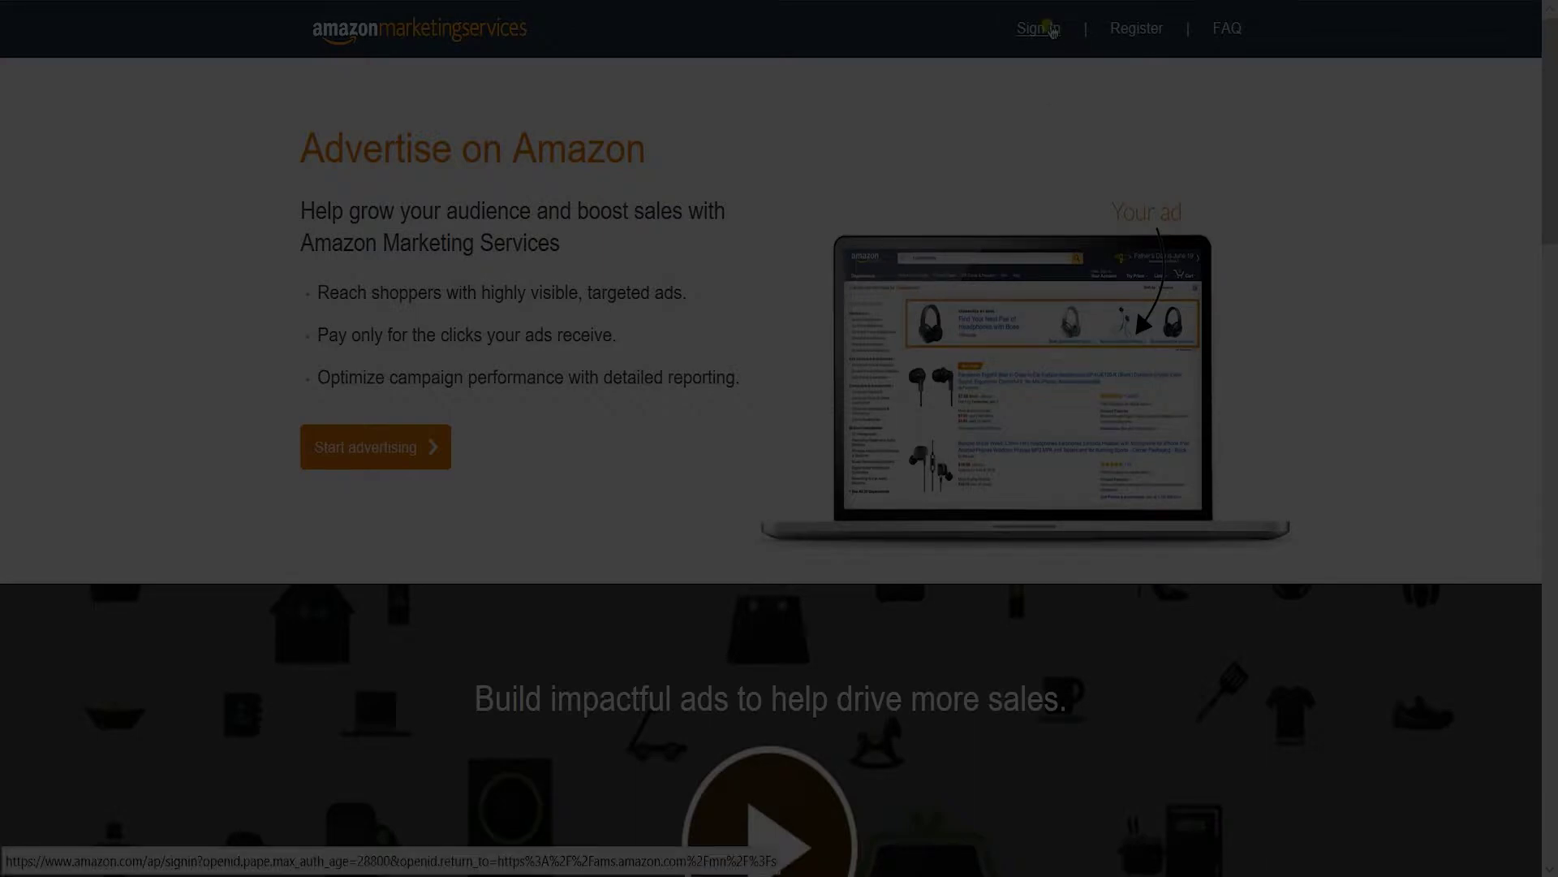
- Sign in to Seller Central and show the list of advertising campaigns
{"action": "left_click", "coordinate": [1052, 30]}
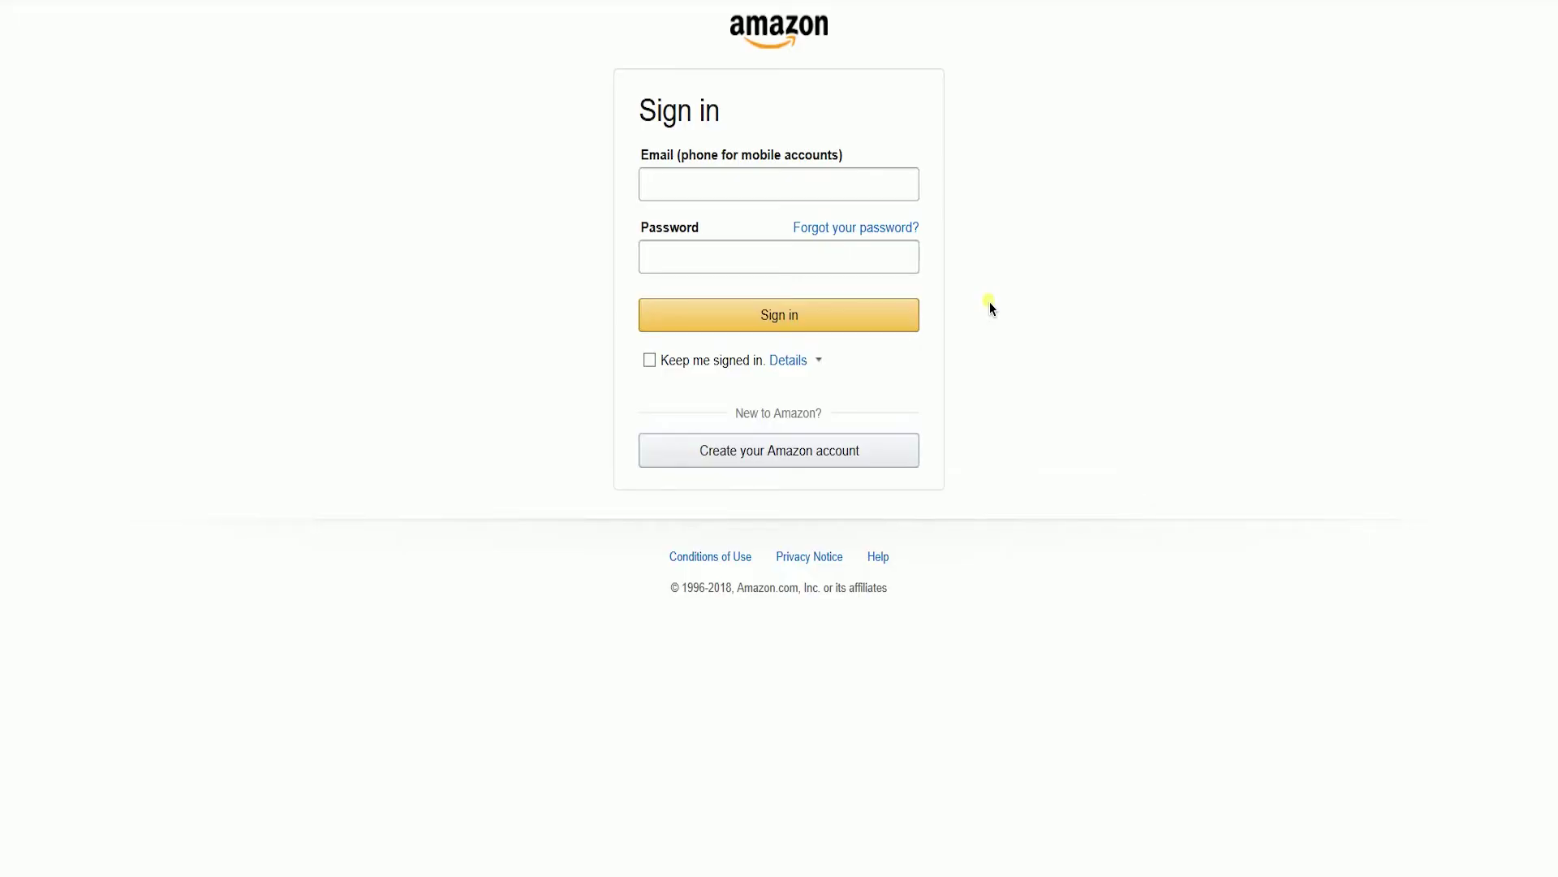
{"action": "mouse_move", "coordinate": [396, 65]}
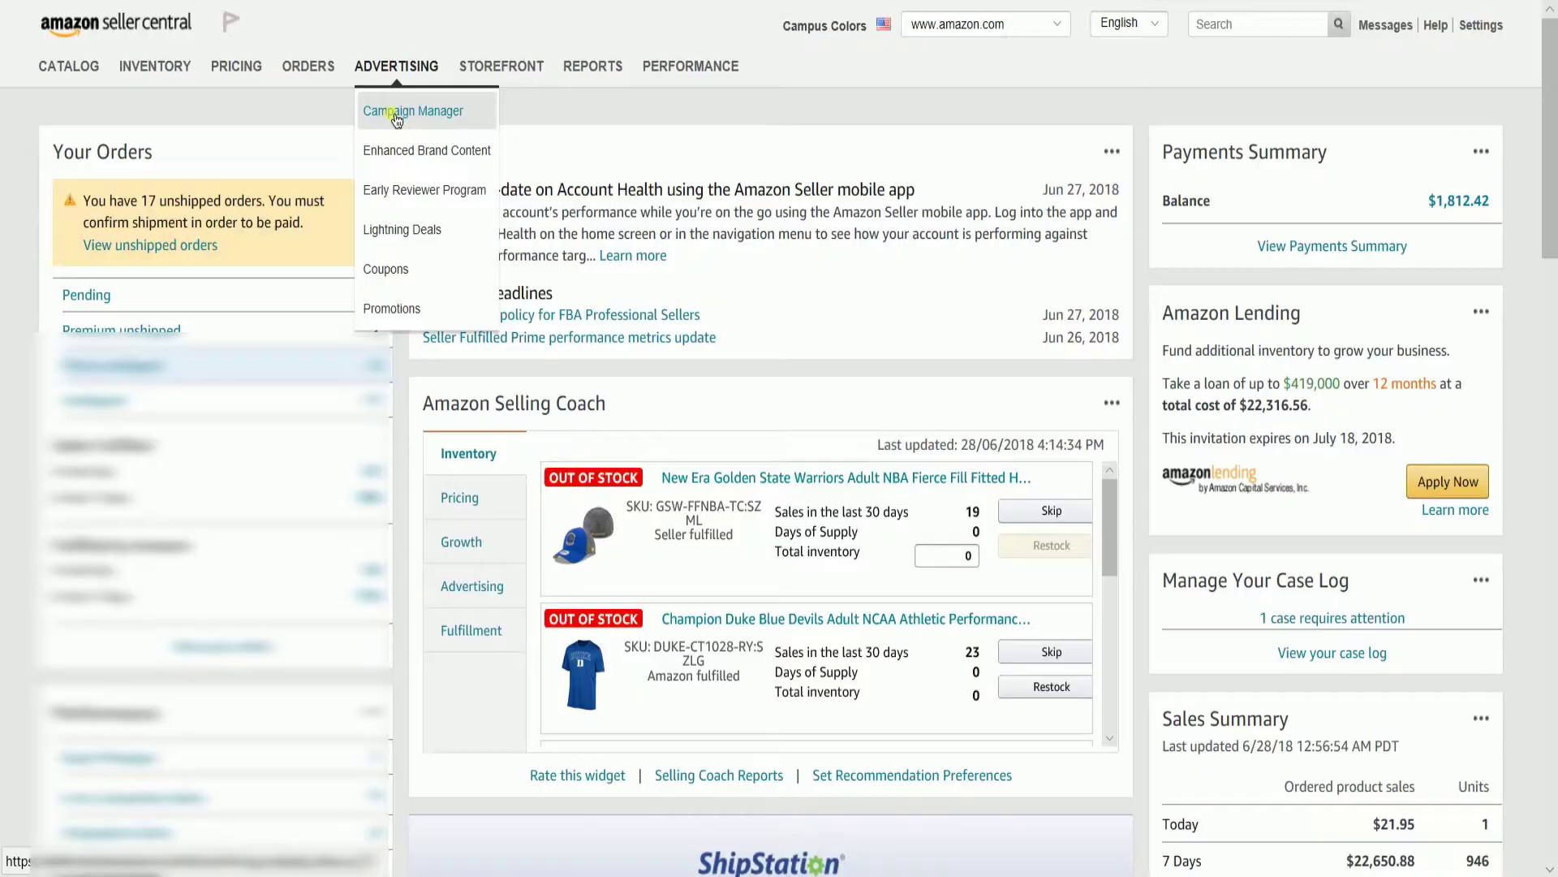
{"action": "left_click", "coordinate": [397, 115]}
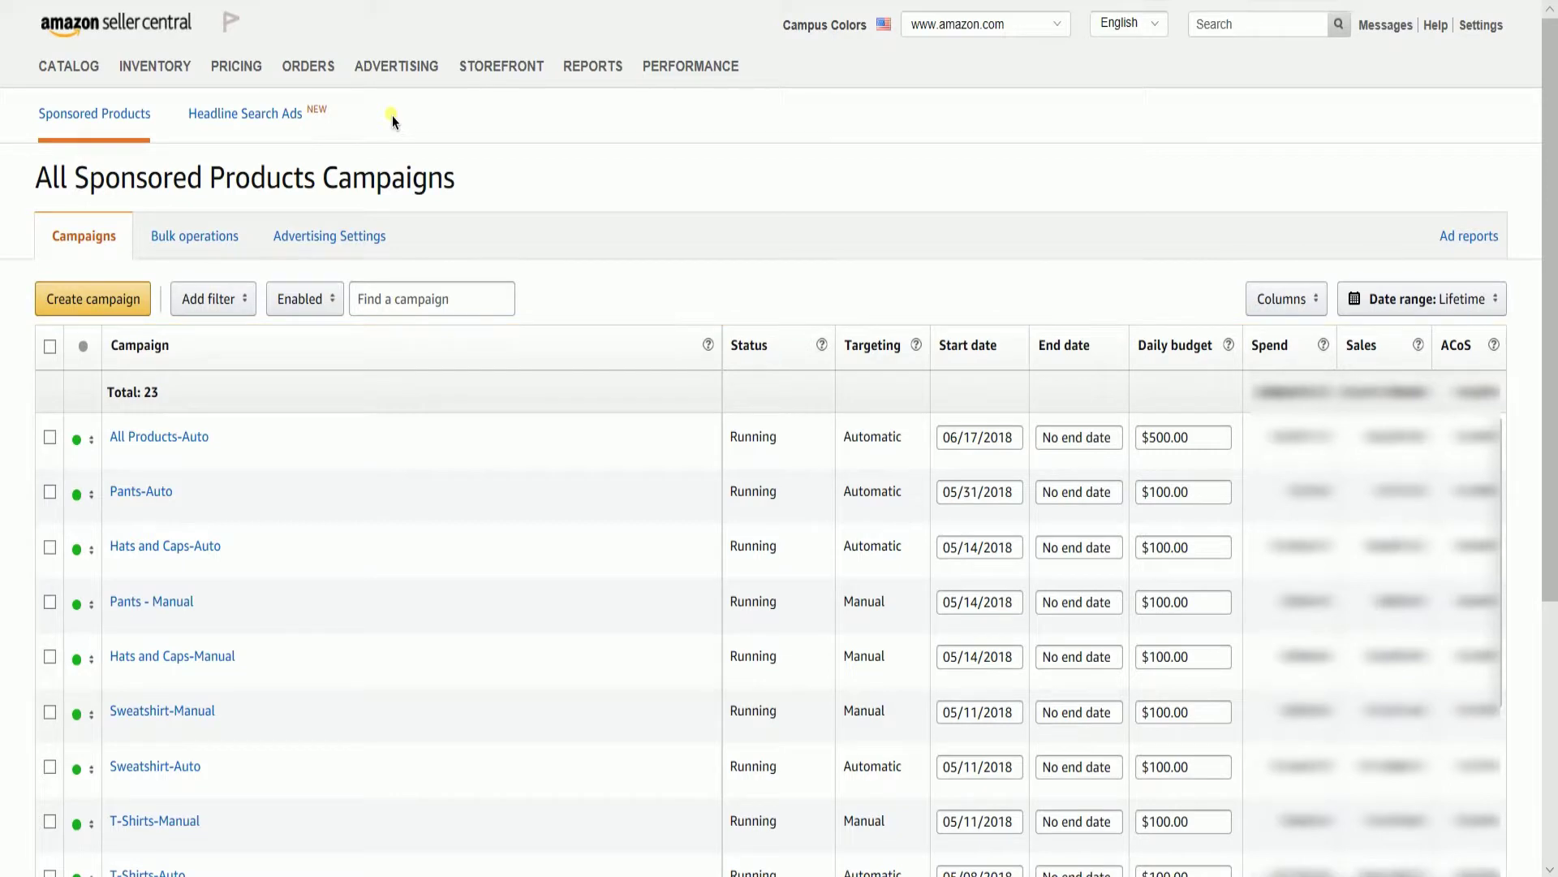
- Switch to Headline Search Ads and start creating a new campaign
{"action": "left_click", "coordinate": [264, 112]}
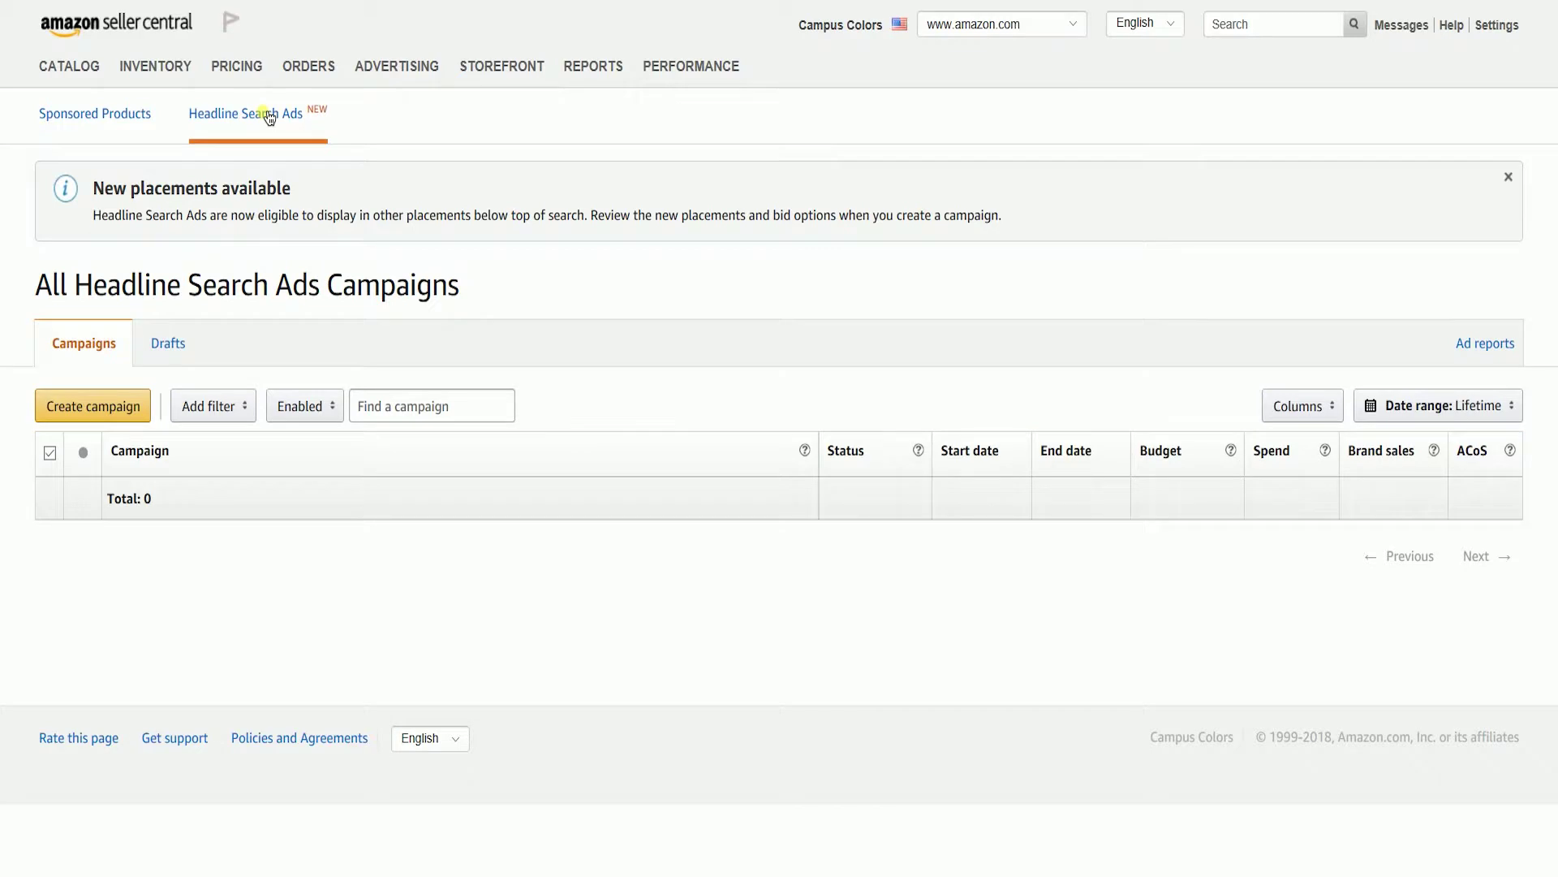
{"action": "left_click", "coordinate": [106, 420]}
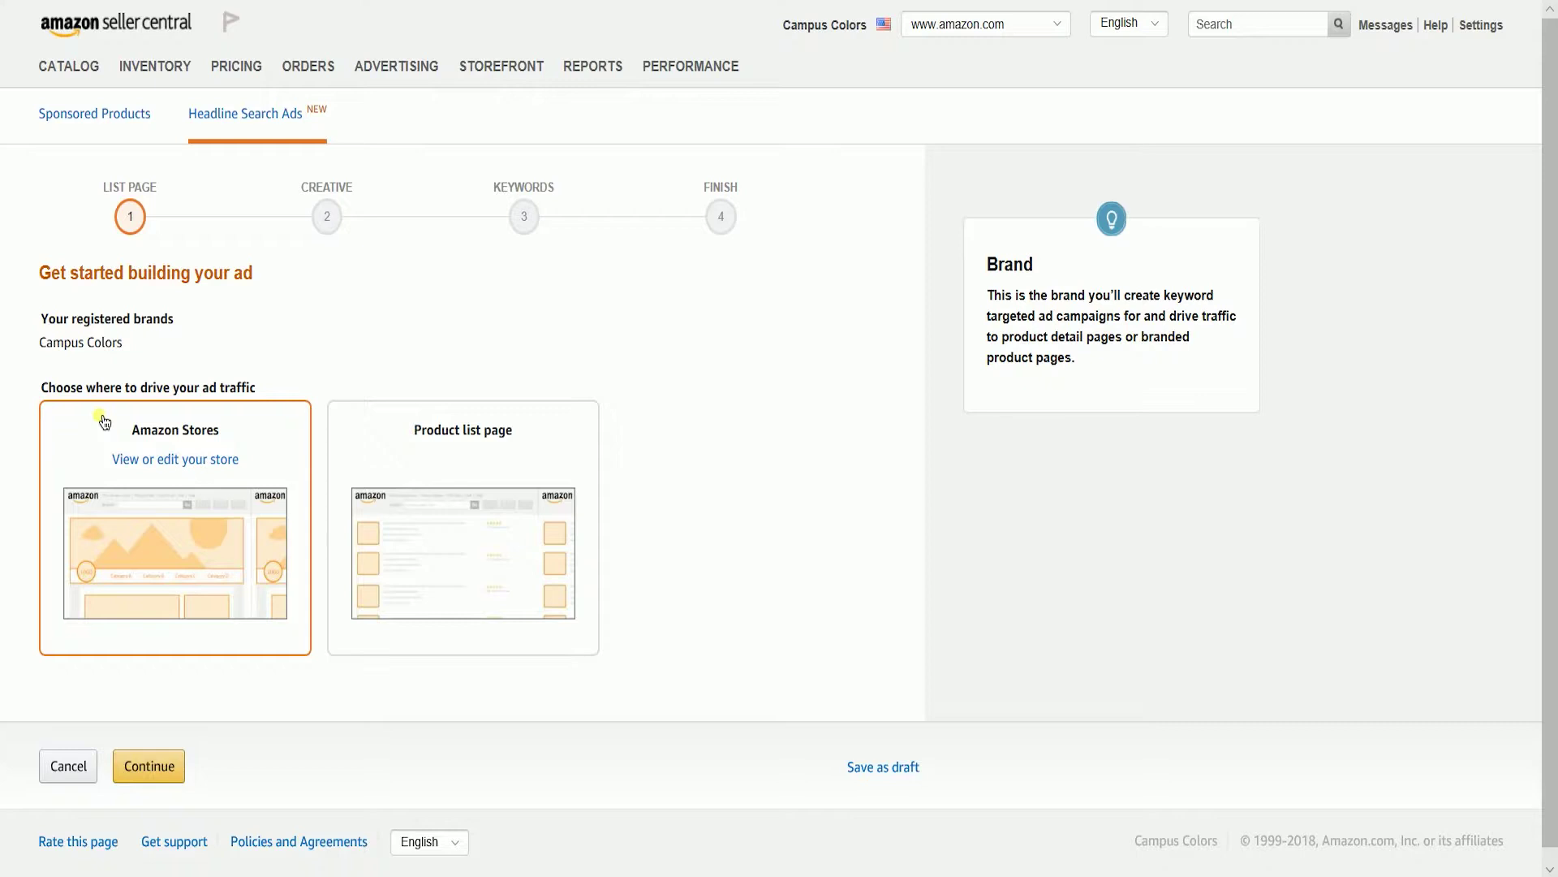
- Choose the Amazon Store as the ad destination instead of a product list page and continue
{"action": "left_click", "coordinate": [426, 429]}
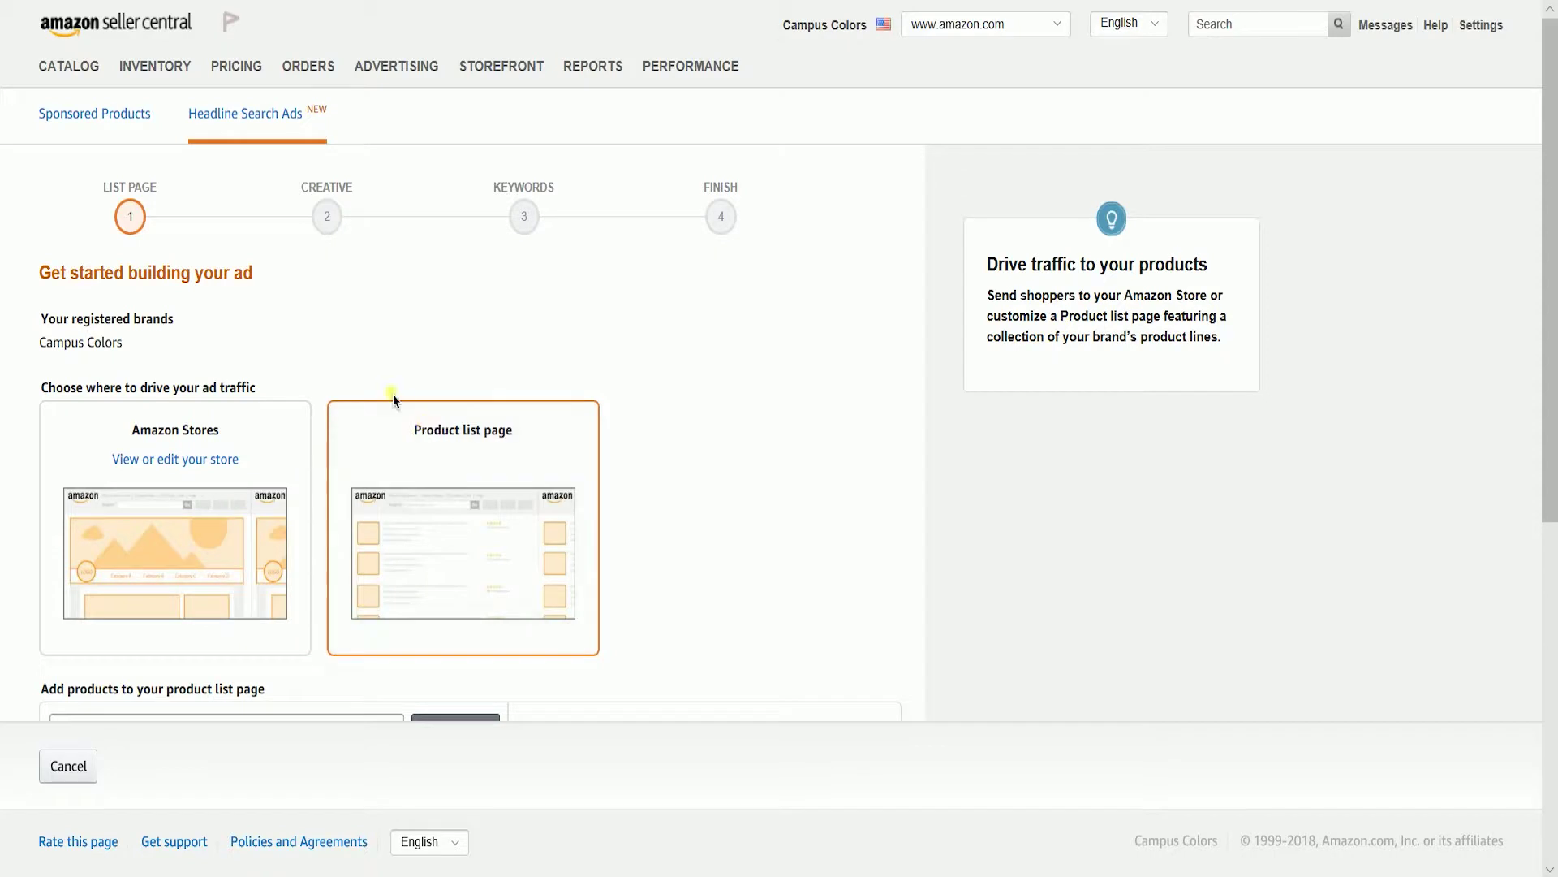
{"action": "scroll", "coordinate": [397, 393], "scroll_direction": "down", "scroll_amount": 3}
{"action": "scroll", "coordinate": [262, 496], "scroll_direction": "up", "scroll_amount": 3}
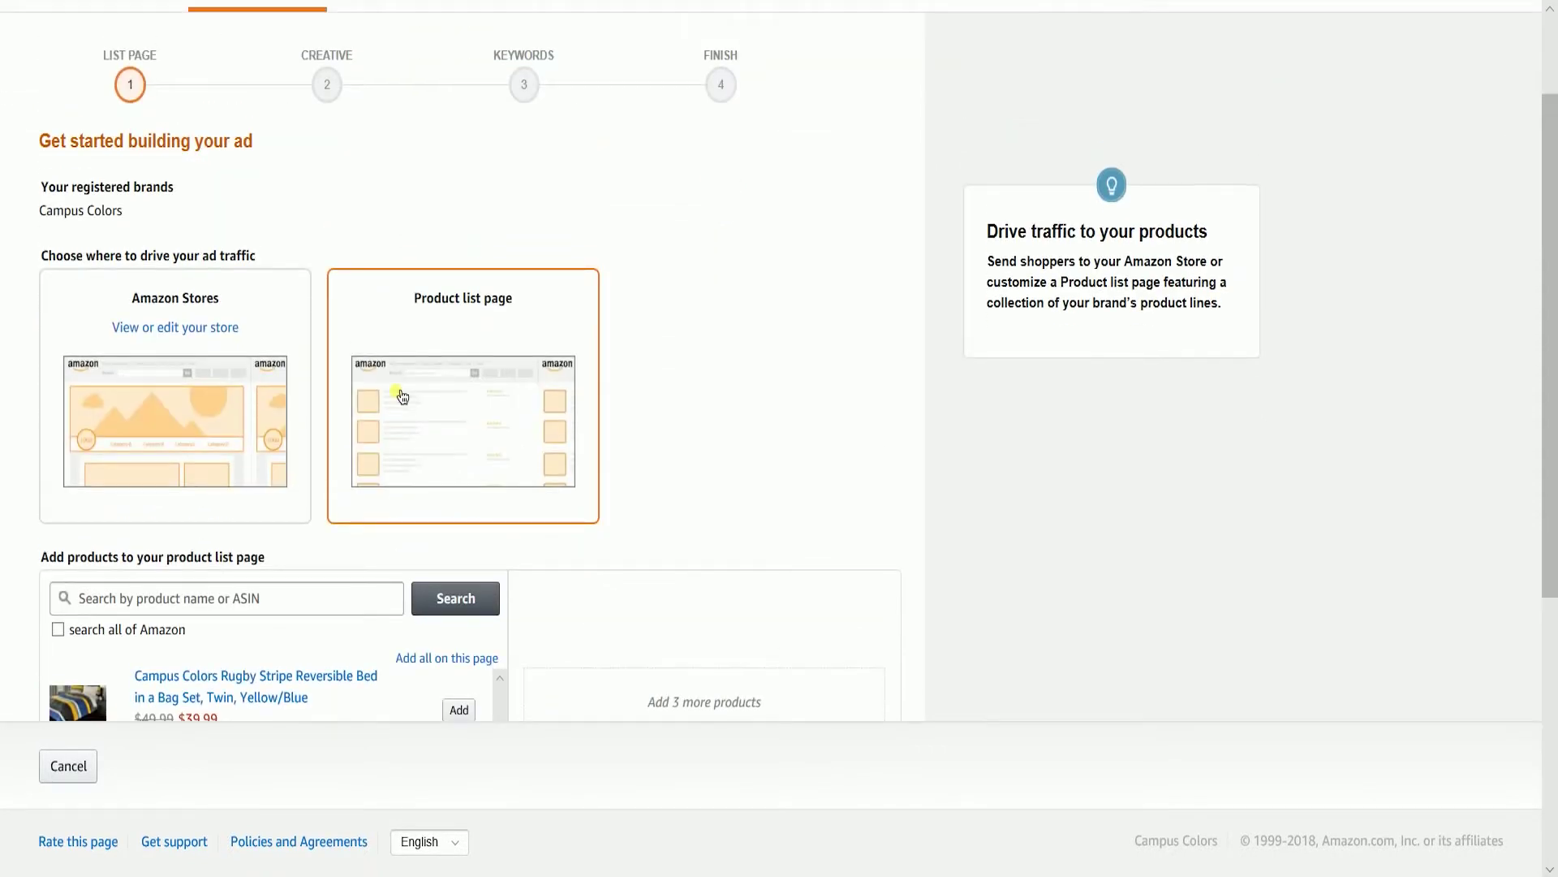
{"action": "left_click", "coordinate": [263, 498]}
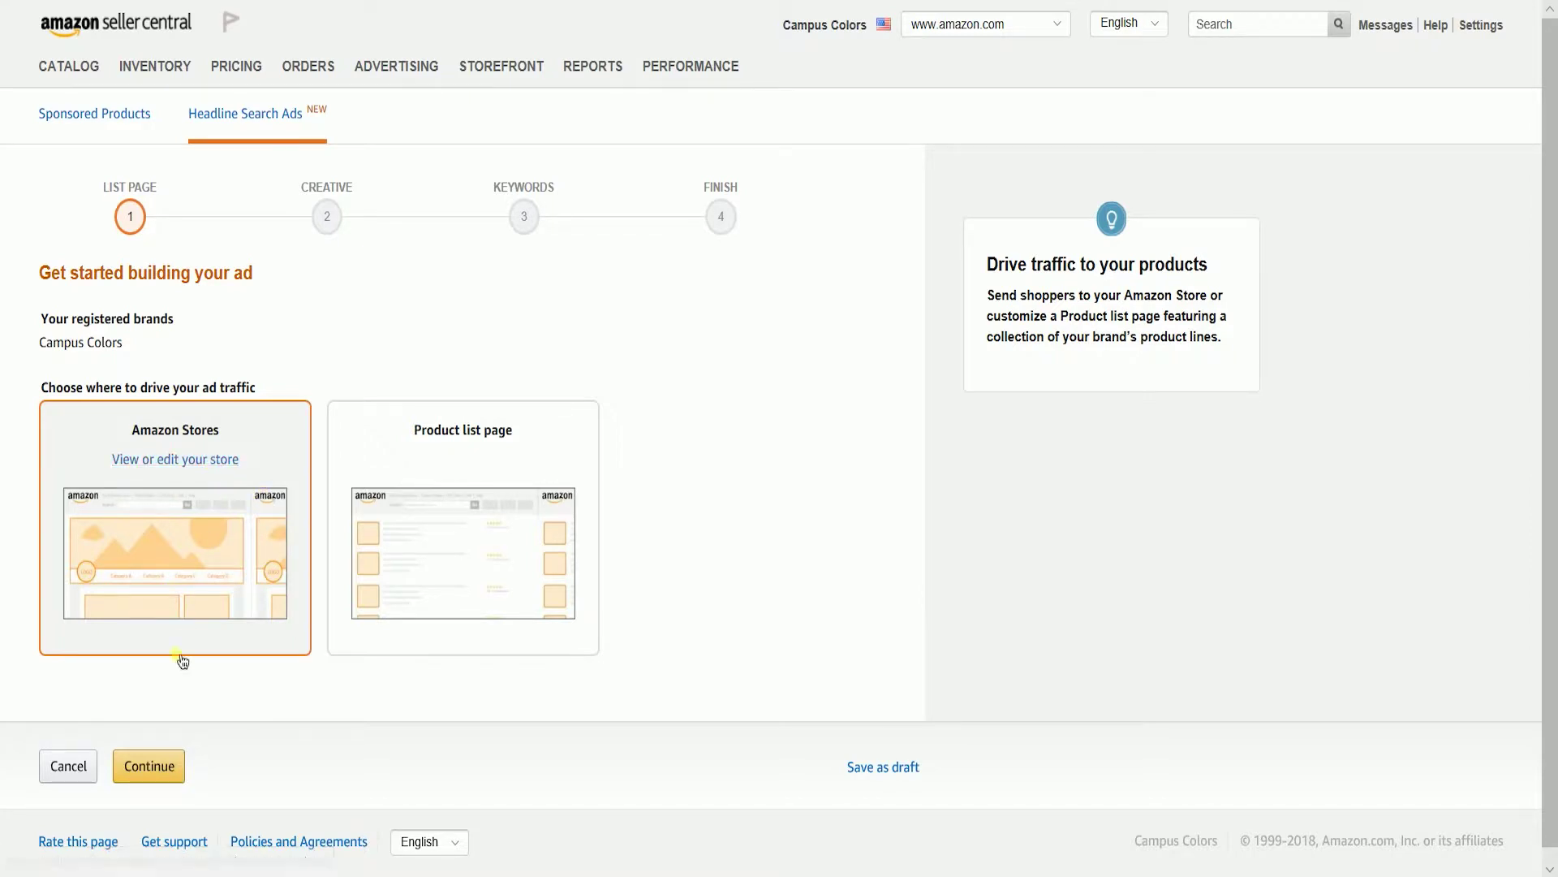
{"action": "left_click", "coordinate": [173, 776]}
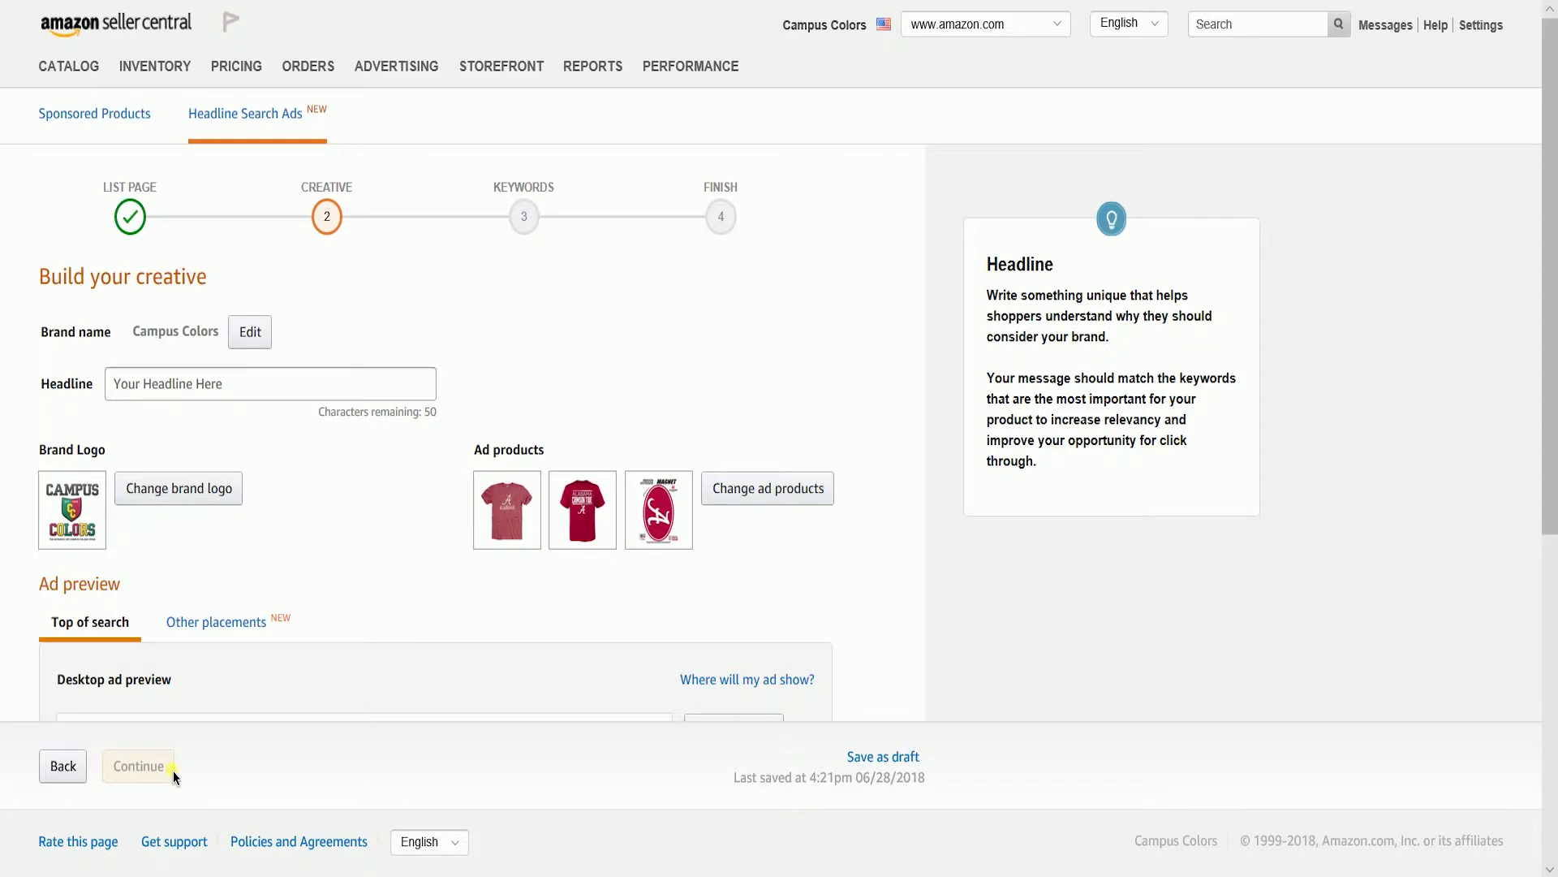
- Enter the headline 'Relive Your University's Brand' and bring up the brand logo choices
{"action": "left_click", "coordinate": [204, 388]}
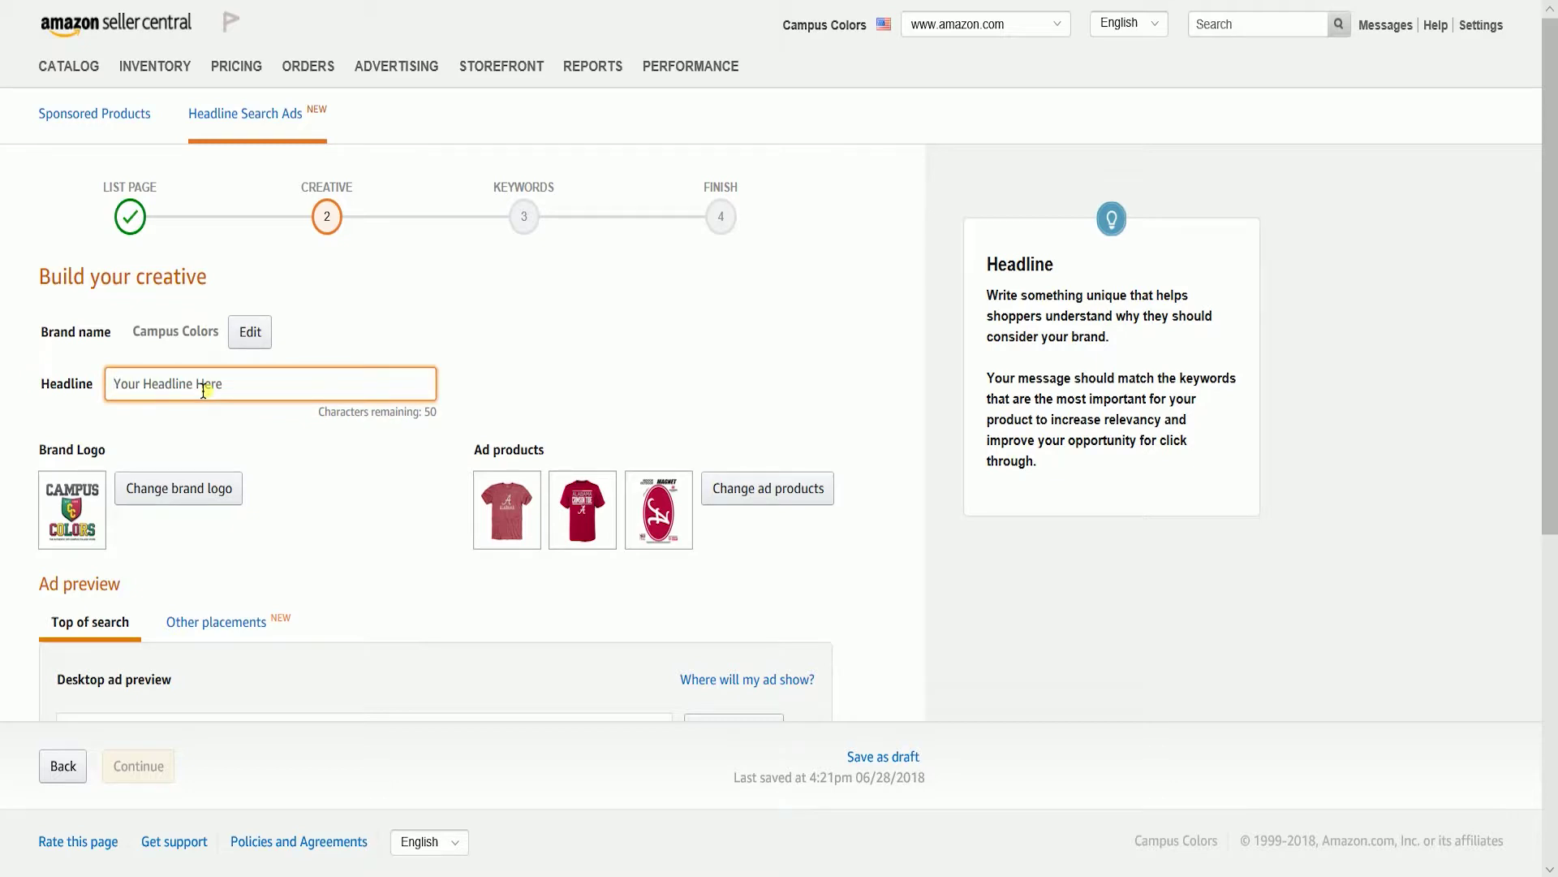
{"action": "type", "text": "Relive "}
{"action": "type", "text": "Your Un"}
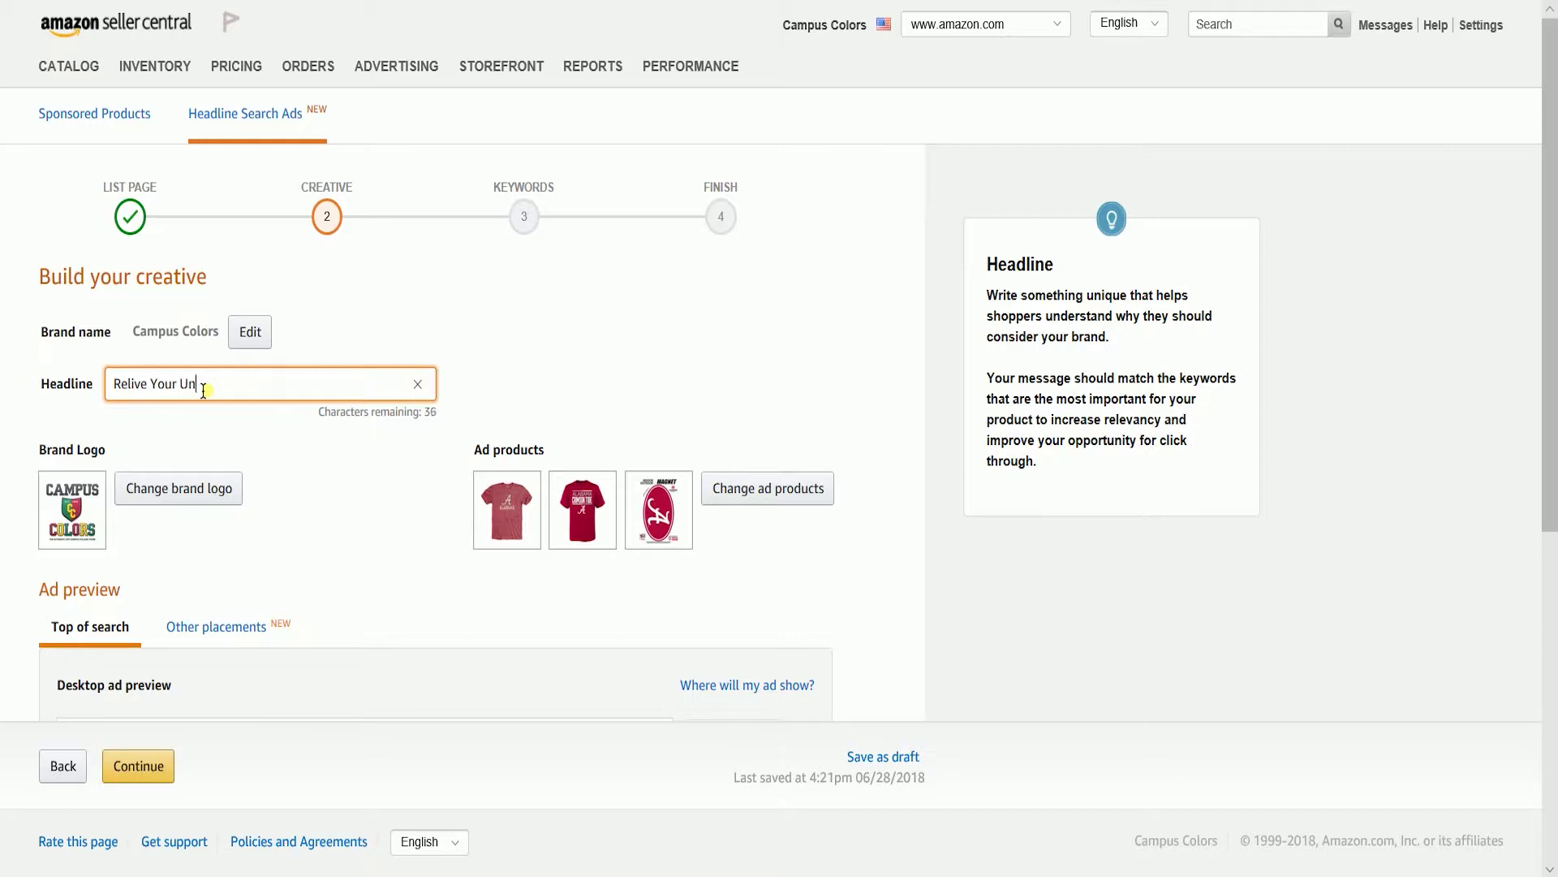
{"action": "type", "text": "iversity"}
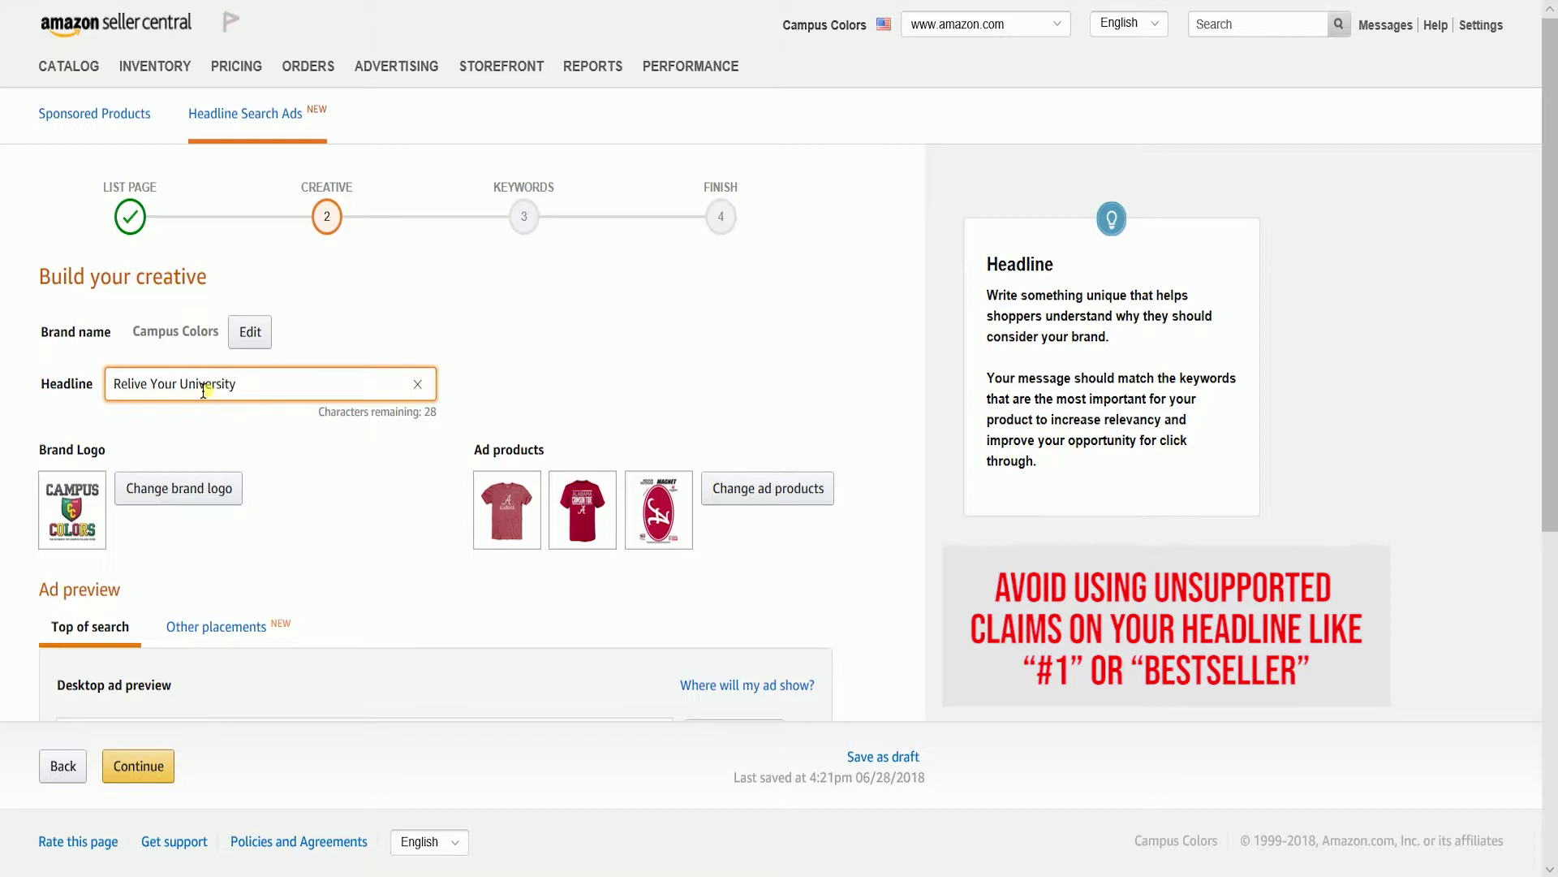
{"action": "type", "text": "'s Brand"}
{"action": "left_click", "coordinate": [235, 497]}
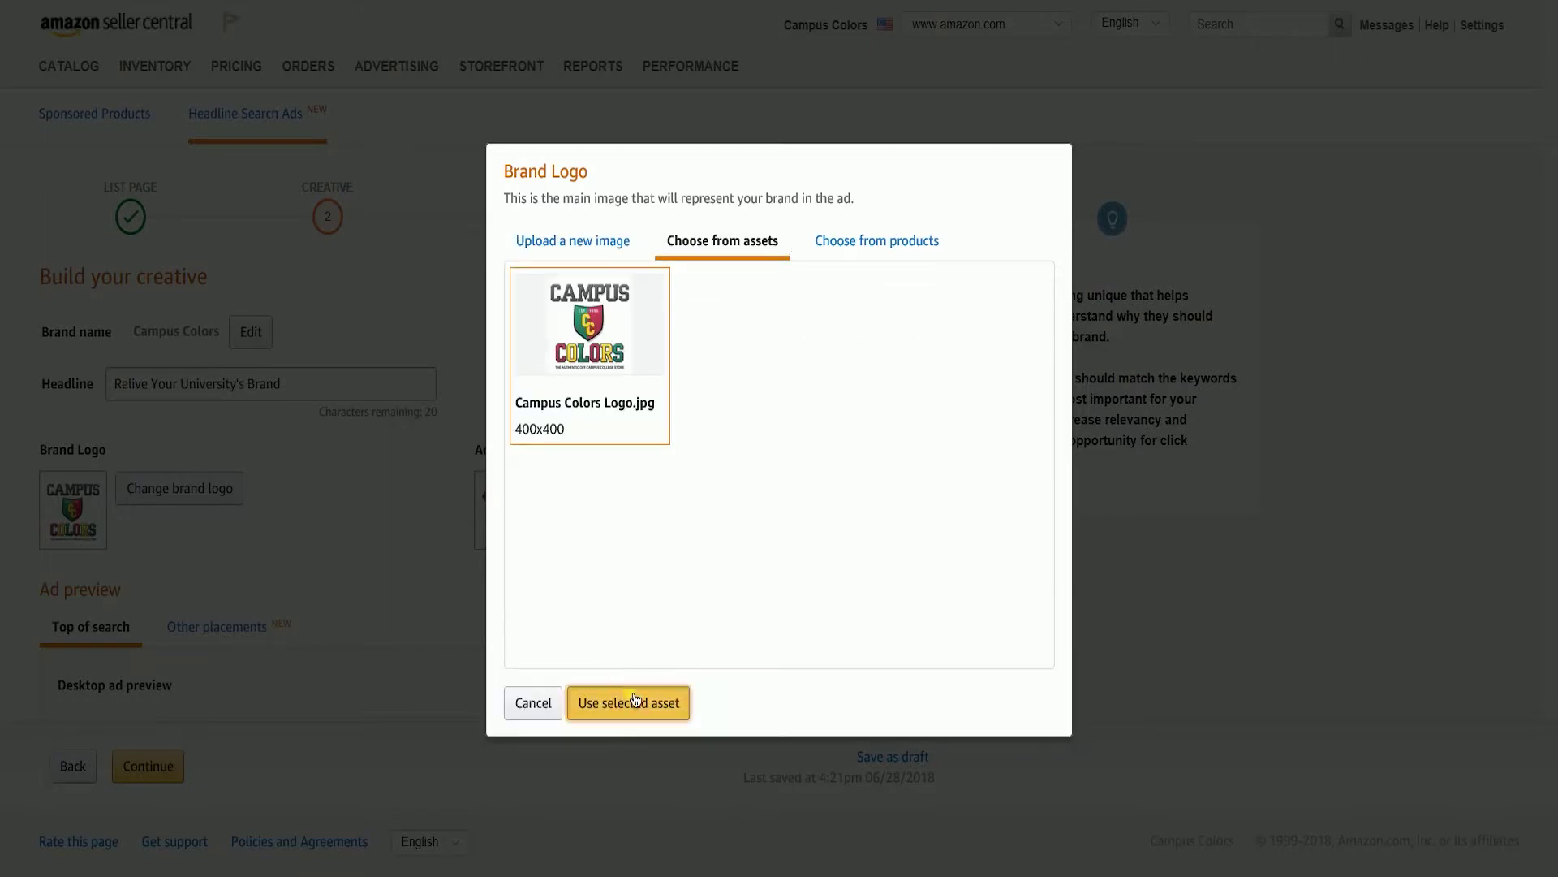
- Keep the Campus Colors logo and save the Arizona State tee, sweatshirt and Florida Gators hat as the ad products
{"action": "left_click", "coordinate": [635, 699]}
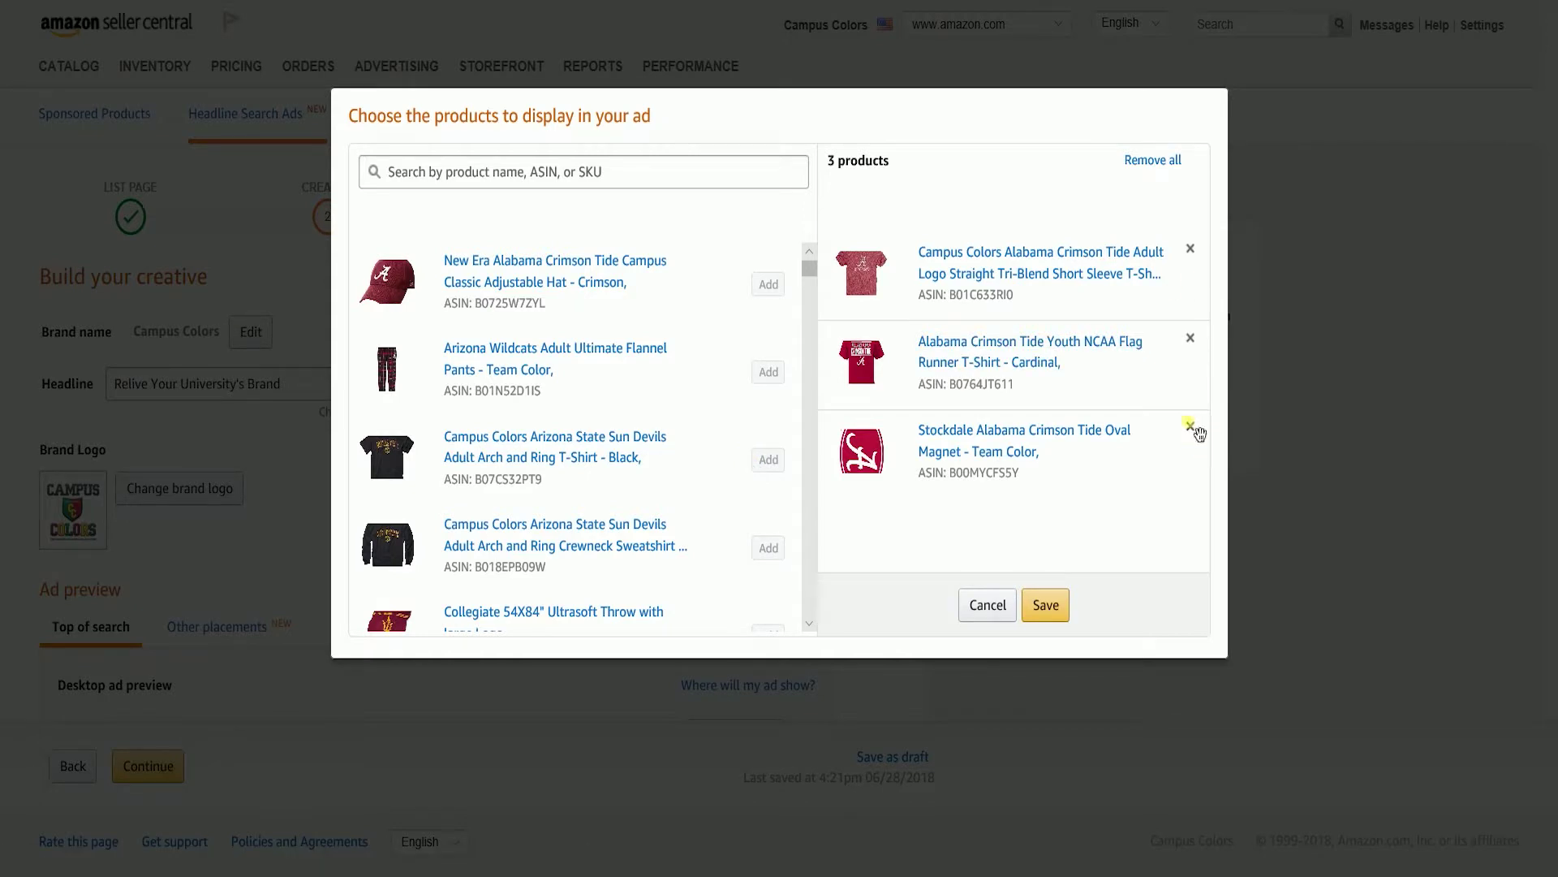
{"action": "left_click", "coordinate": [1191, 429]}
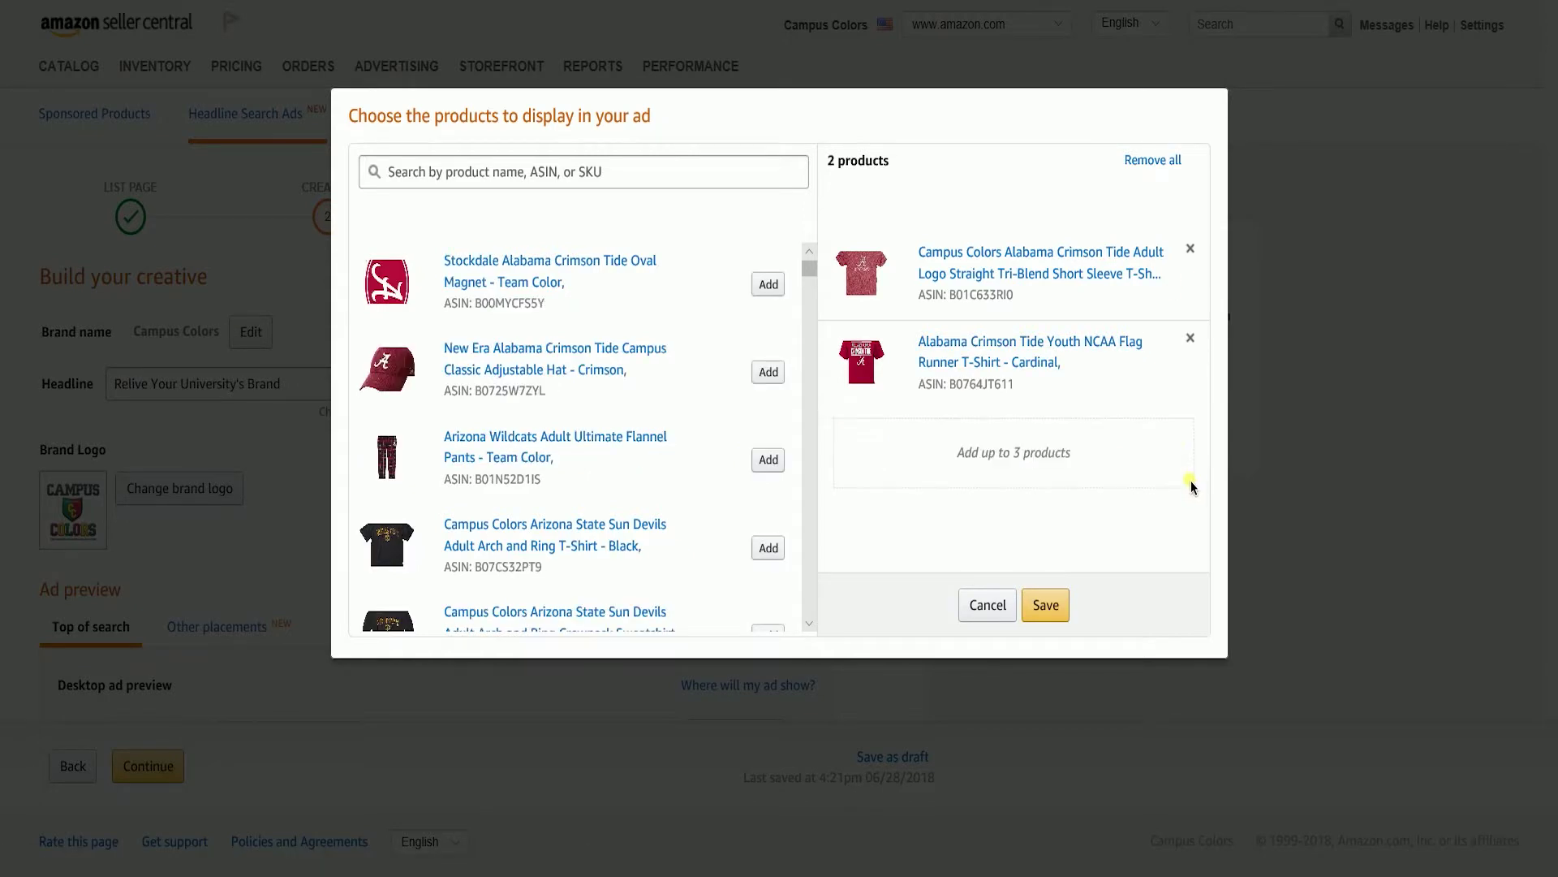
{"action": "left_click", "coordinate": [1152, 161]}
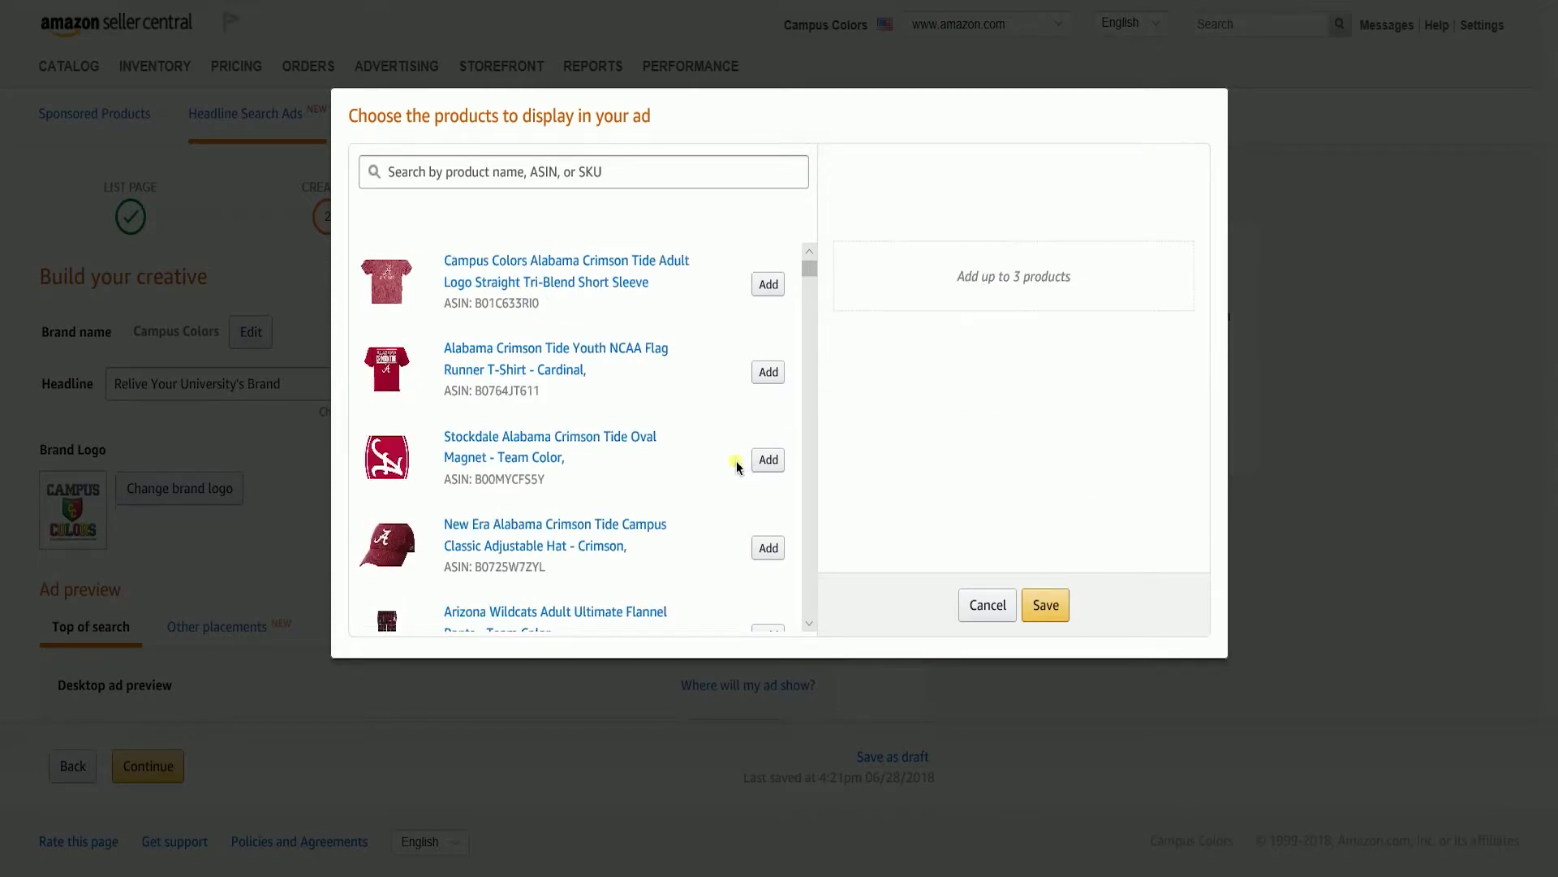
{"action": "scroll", "coordinate": [727, 470], "scroll_direction": "down", "scroll_amount": 1}
{"action": "scroll", "coordinate": [723, 479], "scroll_direction": "down", "scroll_amount": 1}
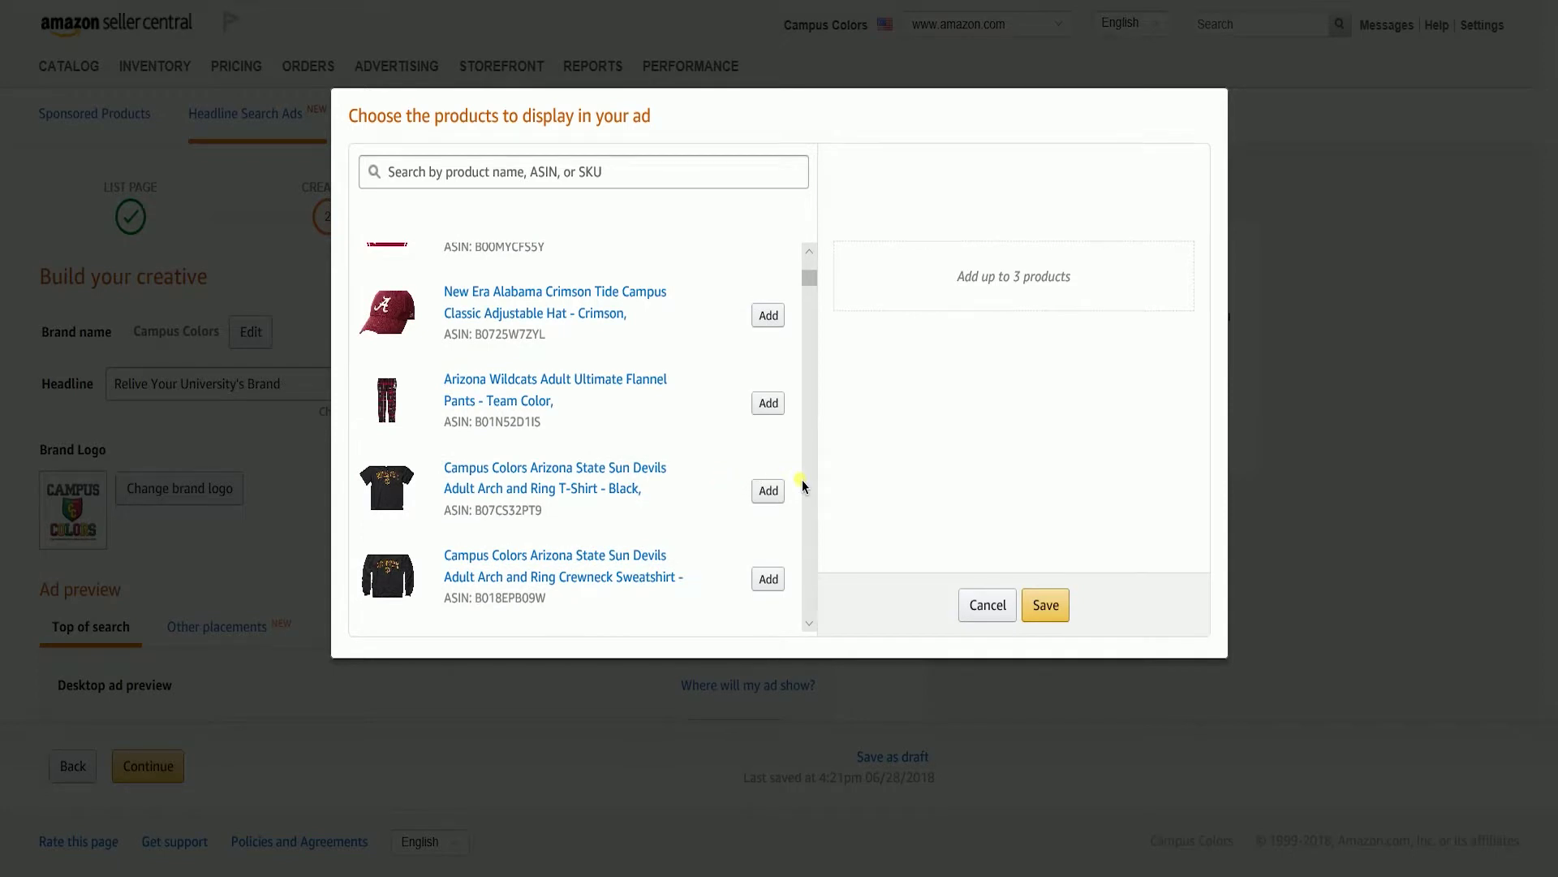
{"action": "left_click", "coordinate": [768, 491]}
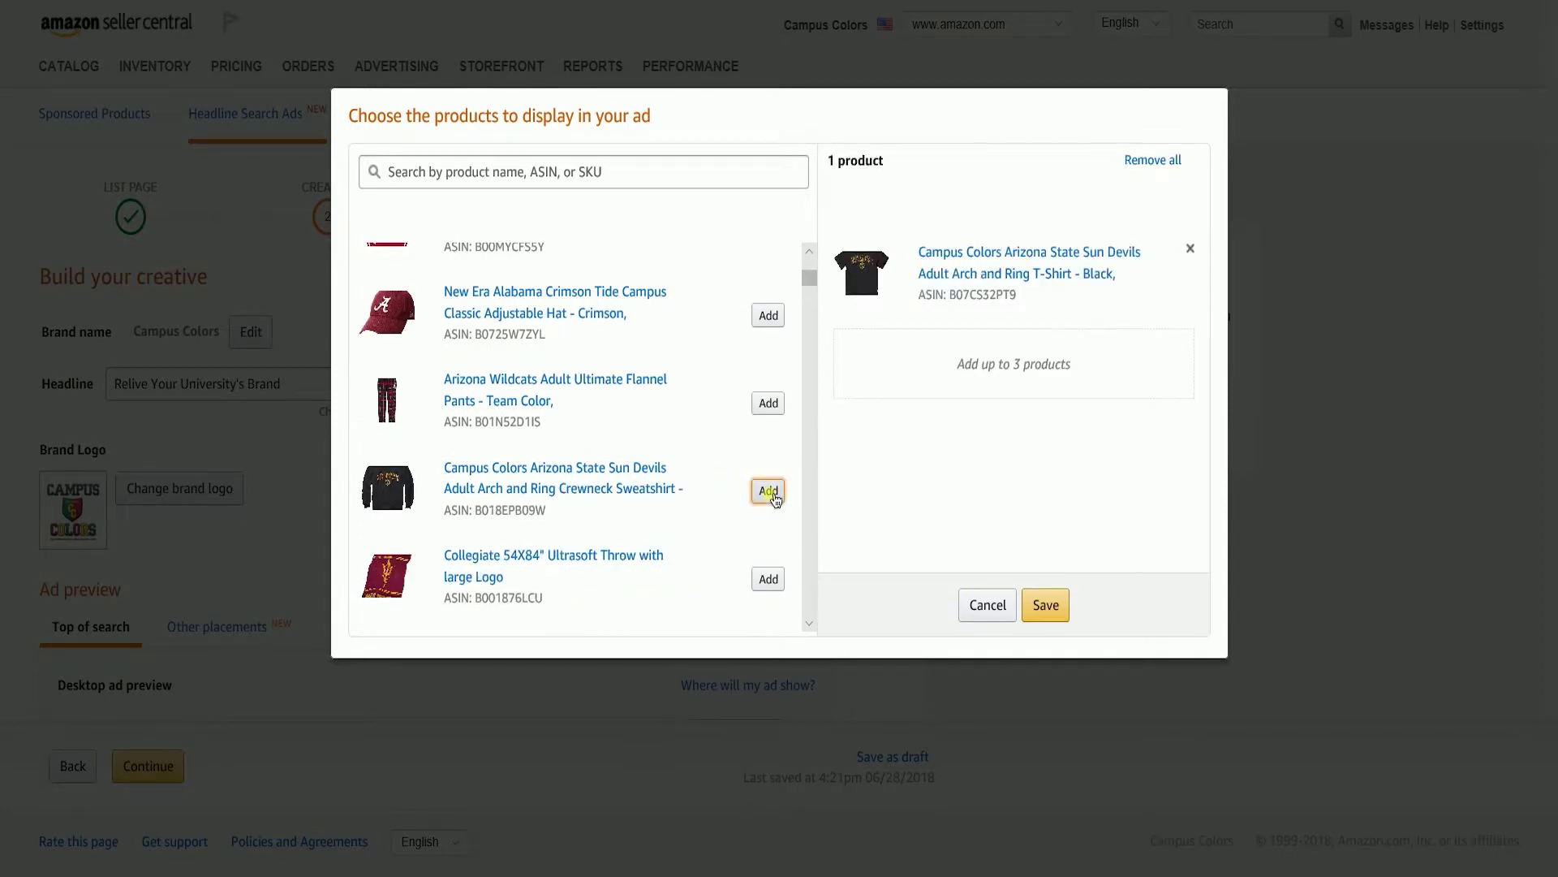
{"action": "scroll", "coordinate": [771, 498], "scroll_direction": "down", "scroll_amount": 2}
{"action": "scroll", "coordinate": [771, 366], "scroll_direction": "up", "scroll_amount": 1}
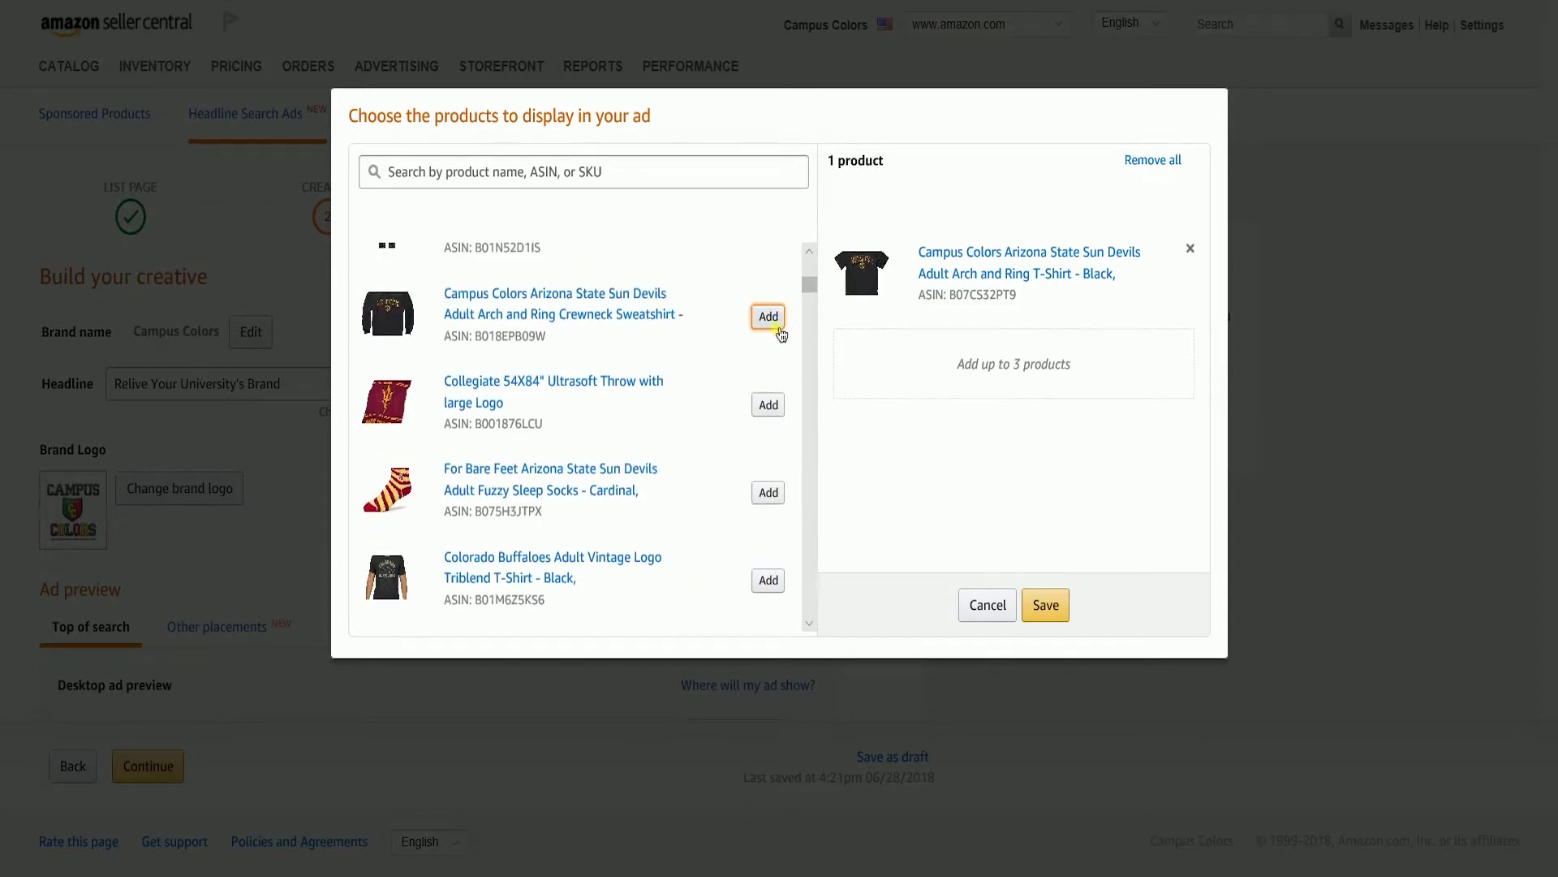
{"action": "scroll", "coordinate": [737, 452], "scroll_direction": "down", "scroll_amount": 2}
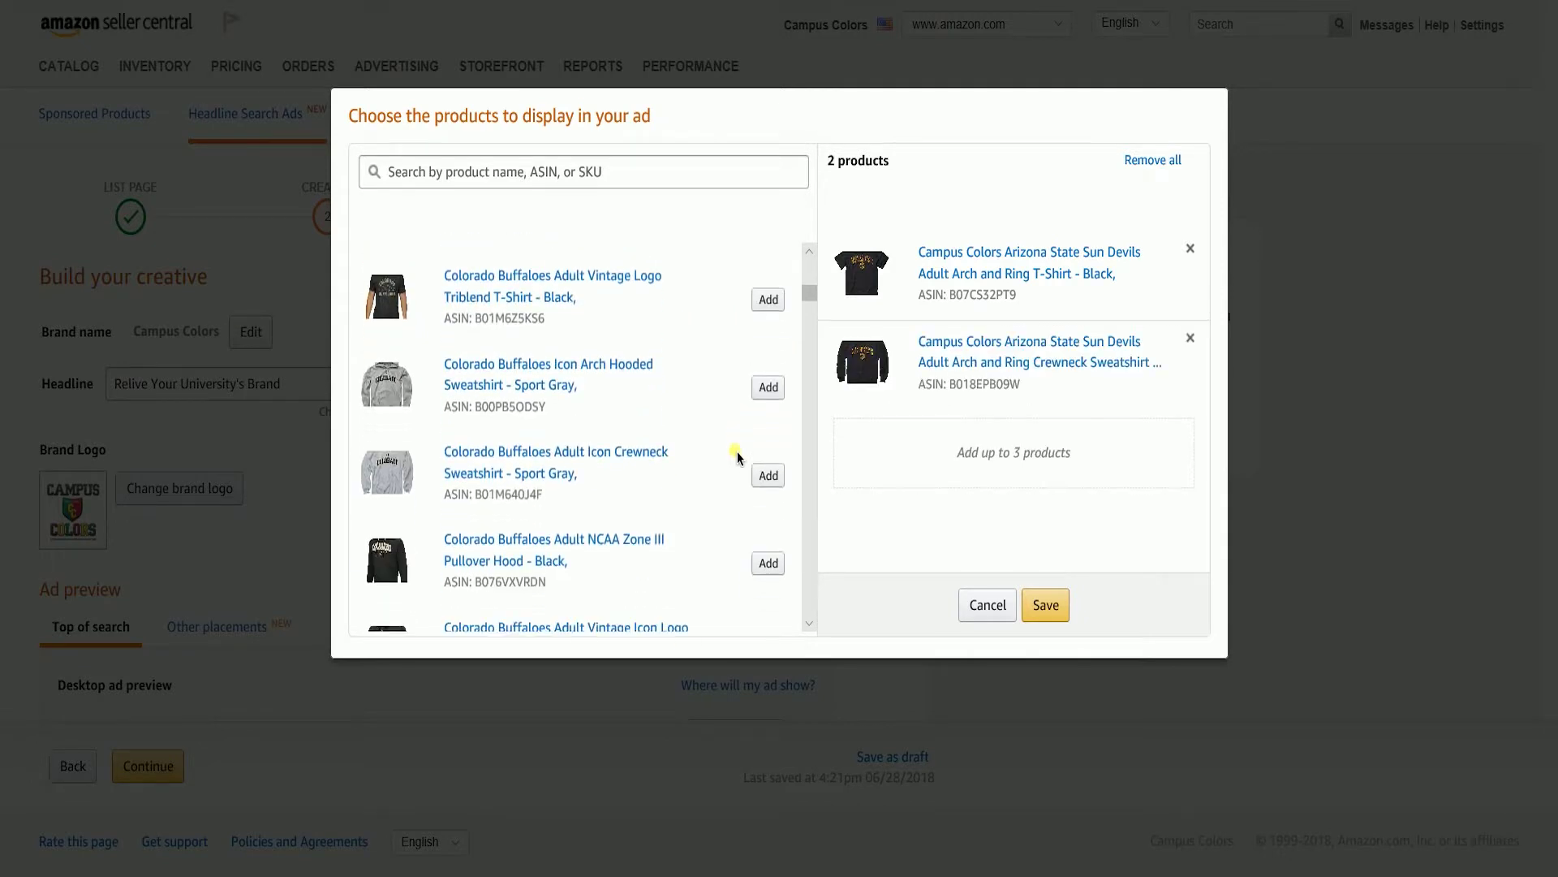
{"action": "scroll", "coordinate": [693, 513], "scroll_direction": "down", "scroll_amount": 1}
{"action": "scroll", "coordinate": [700, 504], "scroll_direction": "down", "scroll_amount": 3}
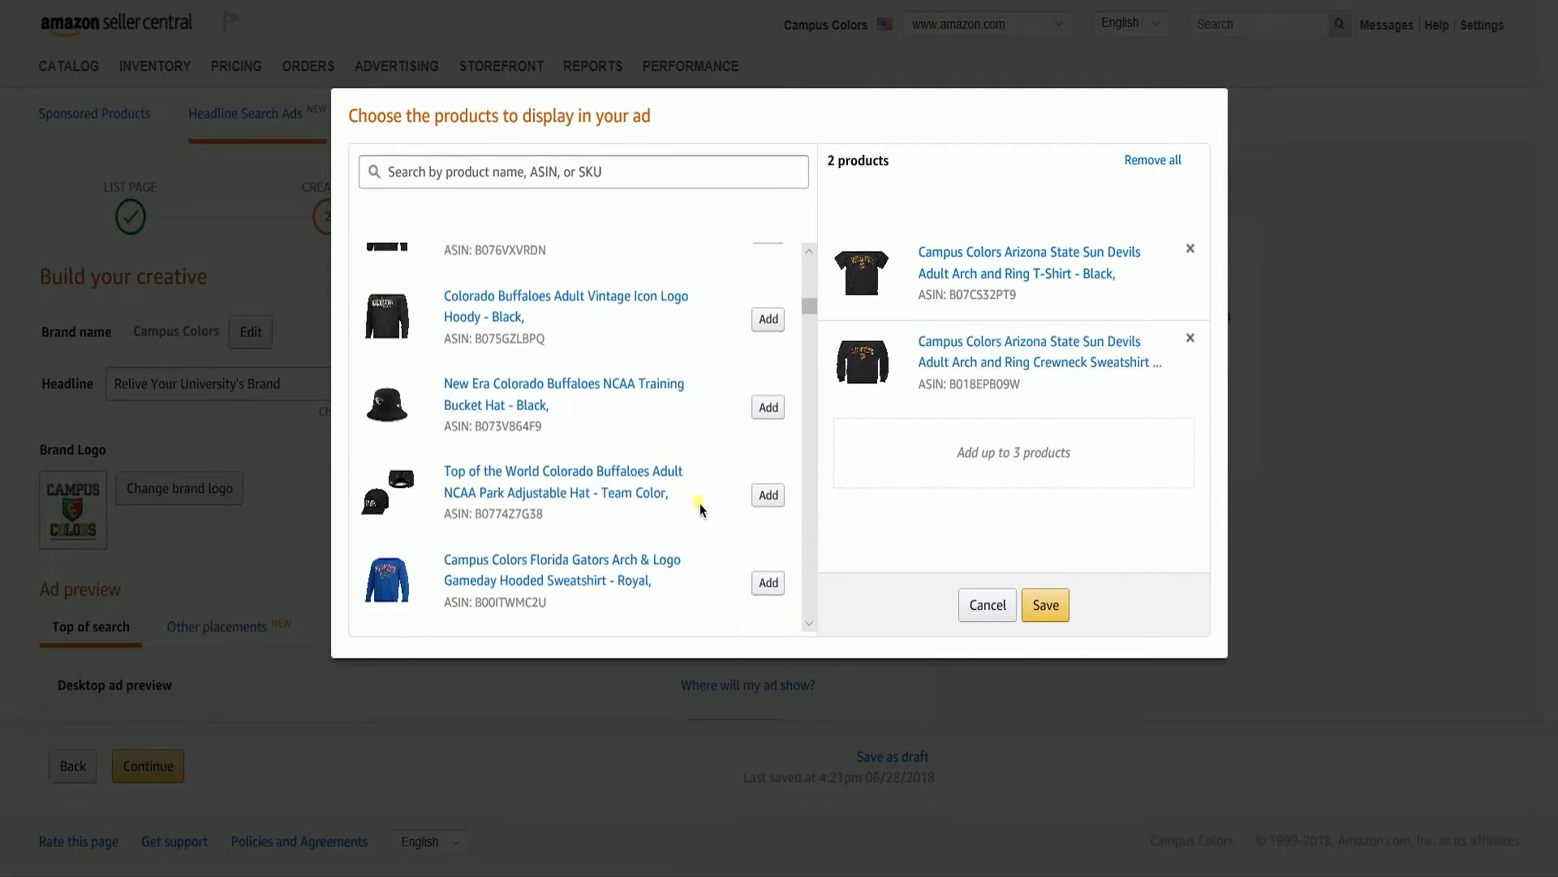
{"action": "scroll", "coordinate": [700, 502], "scroll_direction": "down", "scroll_amount": 3}
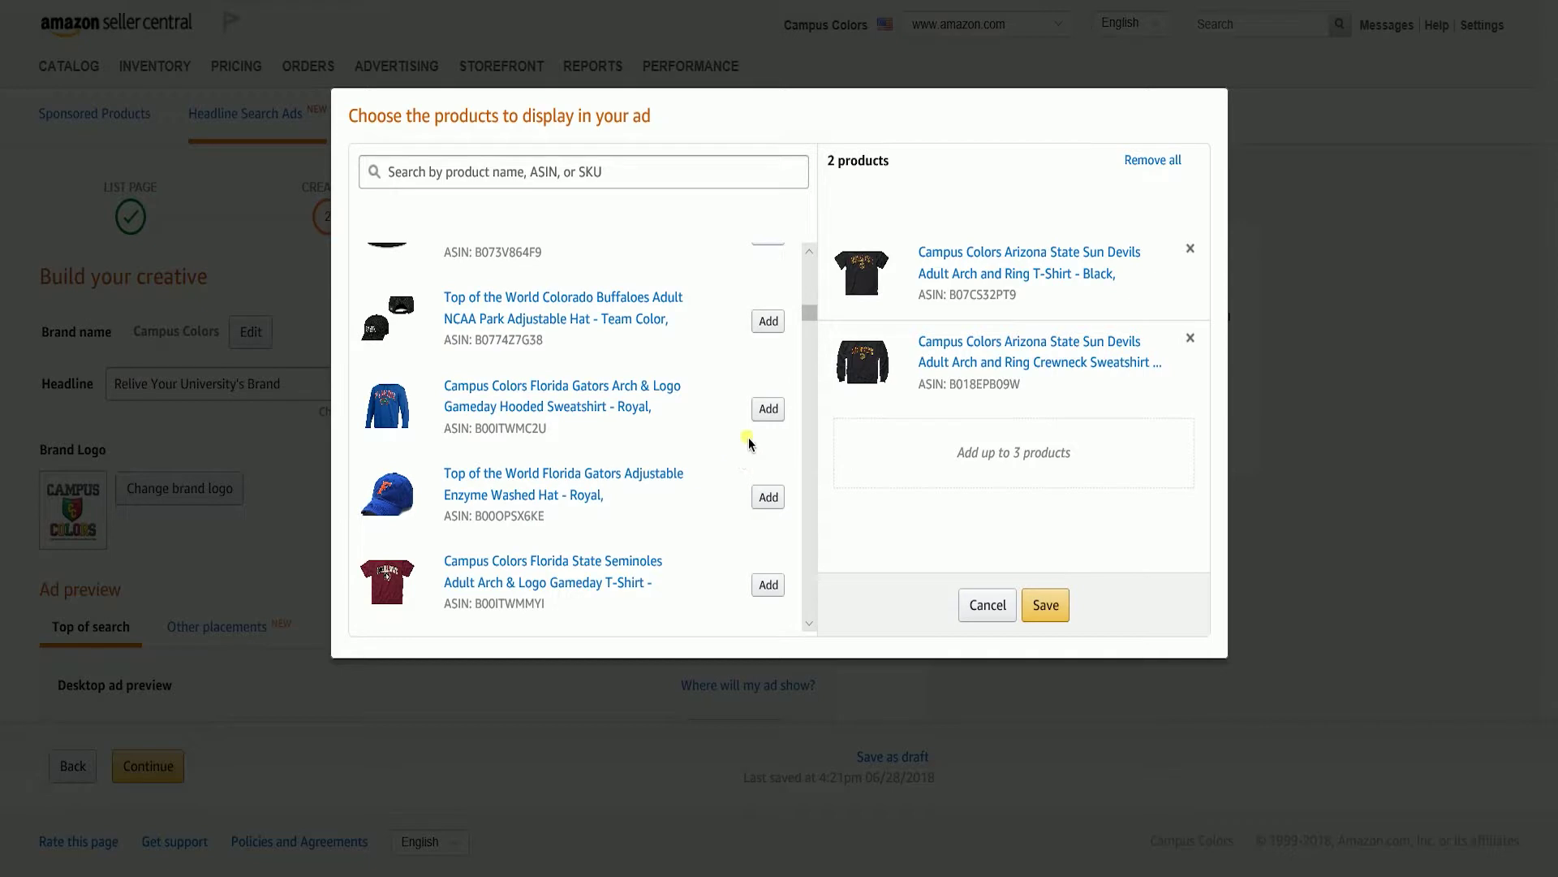
{"action": "scroll", "coordinate": [750, 433], "scroll_direction": "down", "scroll_amount": 2}
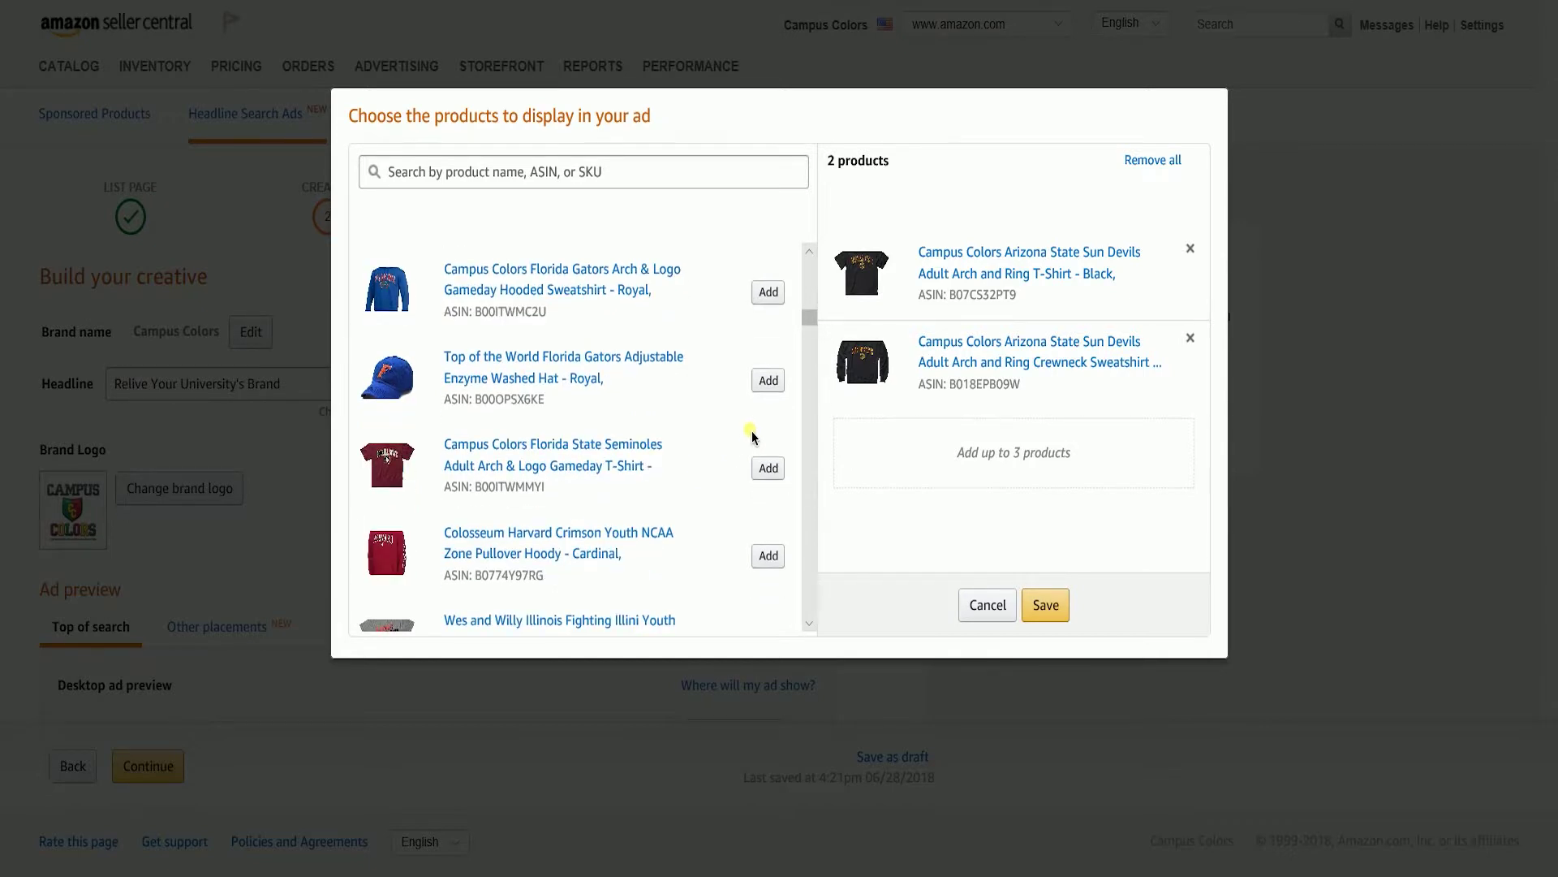
{"action": "left_click", "coordinate": [768, 380]}
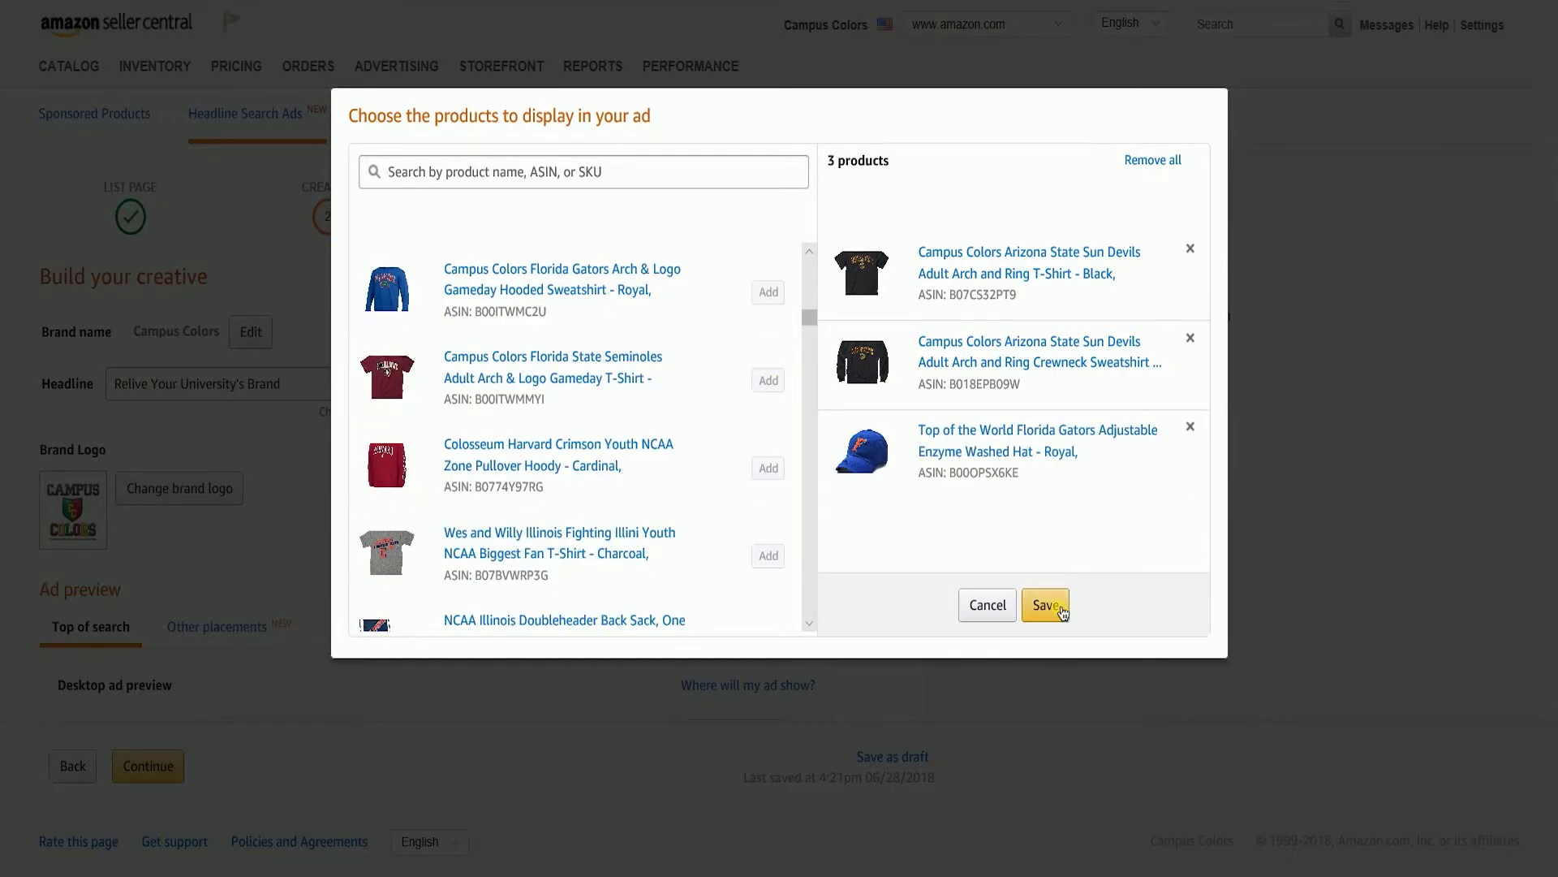
{"action": "left_click", "coordinate": [1061, 613]}
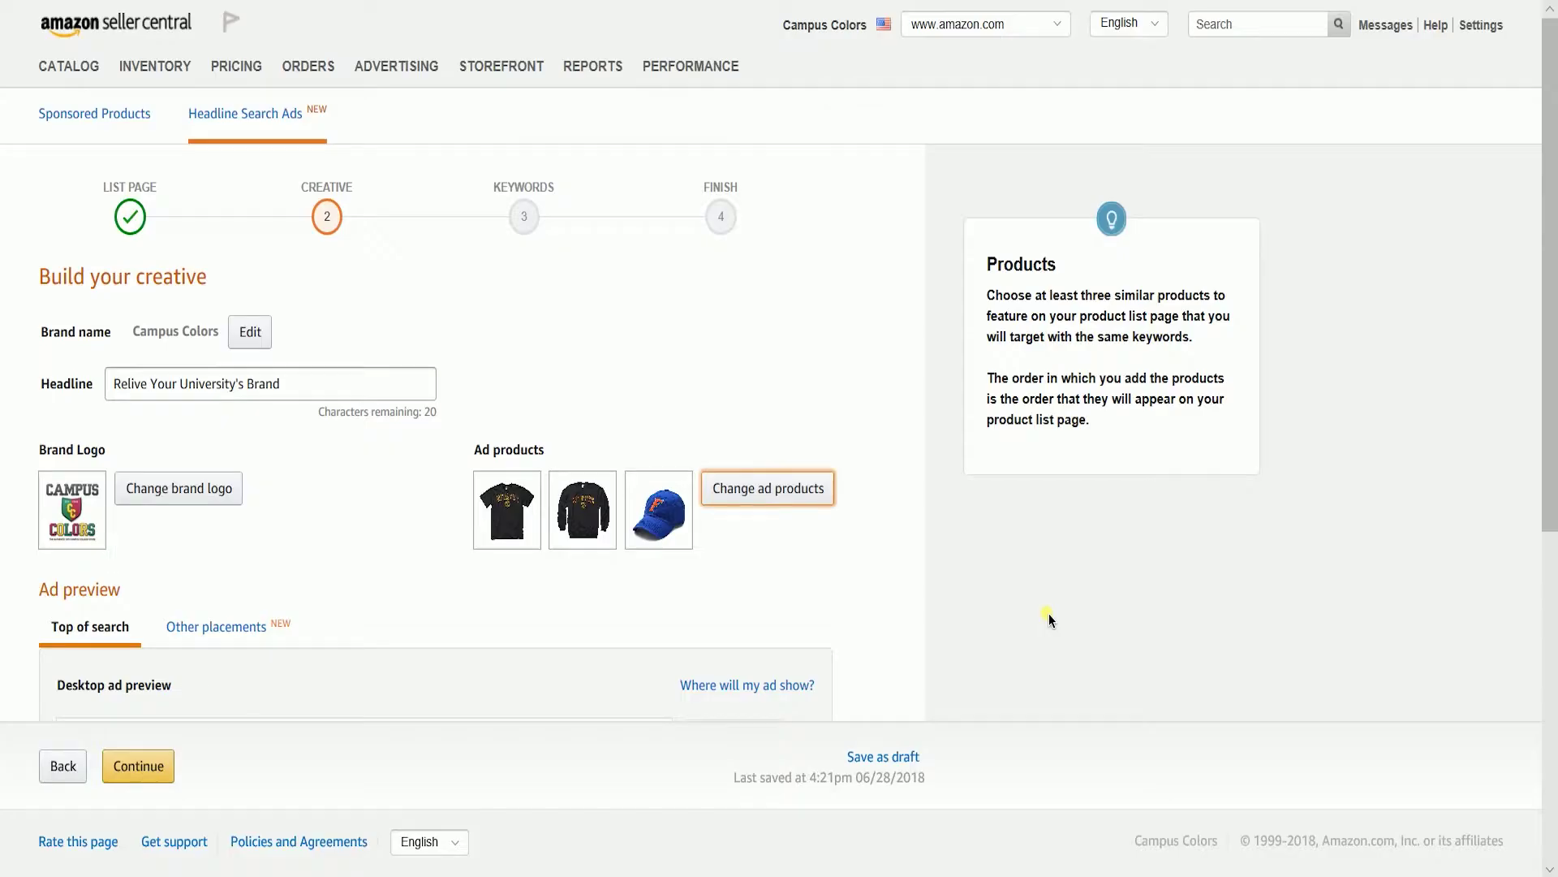
{"action": "scroll", "coordinate": [1048, 614], "scroll_direction": "down", "scroll_amount": 2}
{"action": "scroll", "coordinate": [1049, 614], "scroll_direction": "down", "scroll_amount": 1}
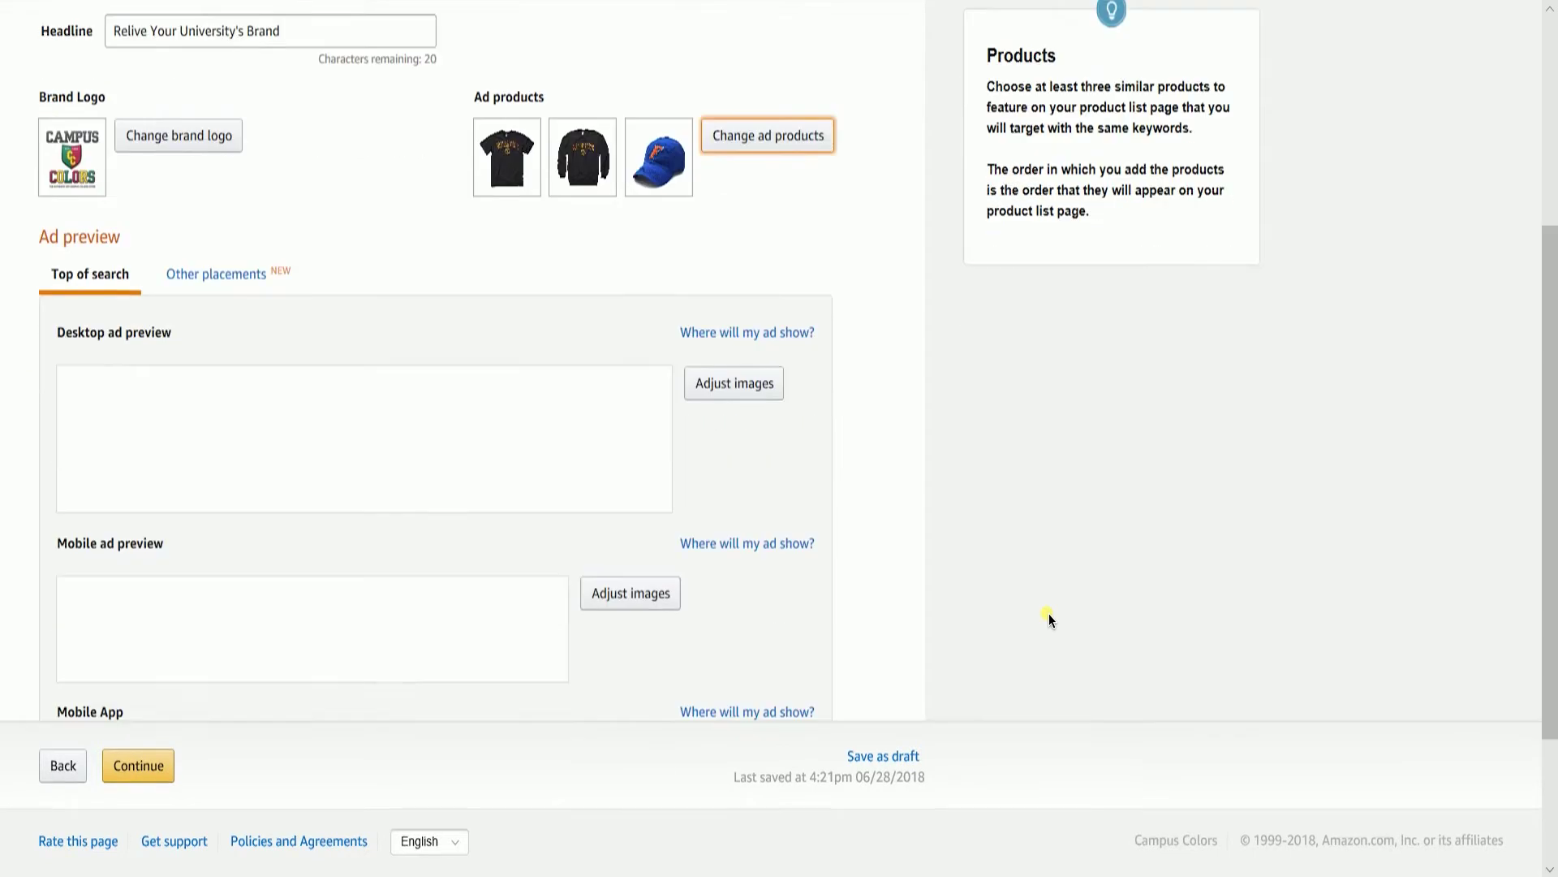
{"action": "scroll", "coordinate": [1048, 613], "scroll_direction": "down", "scroll_amount": 2}
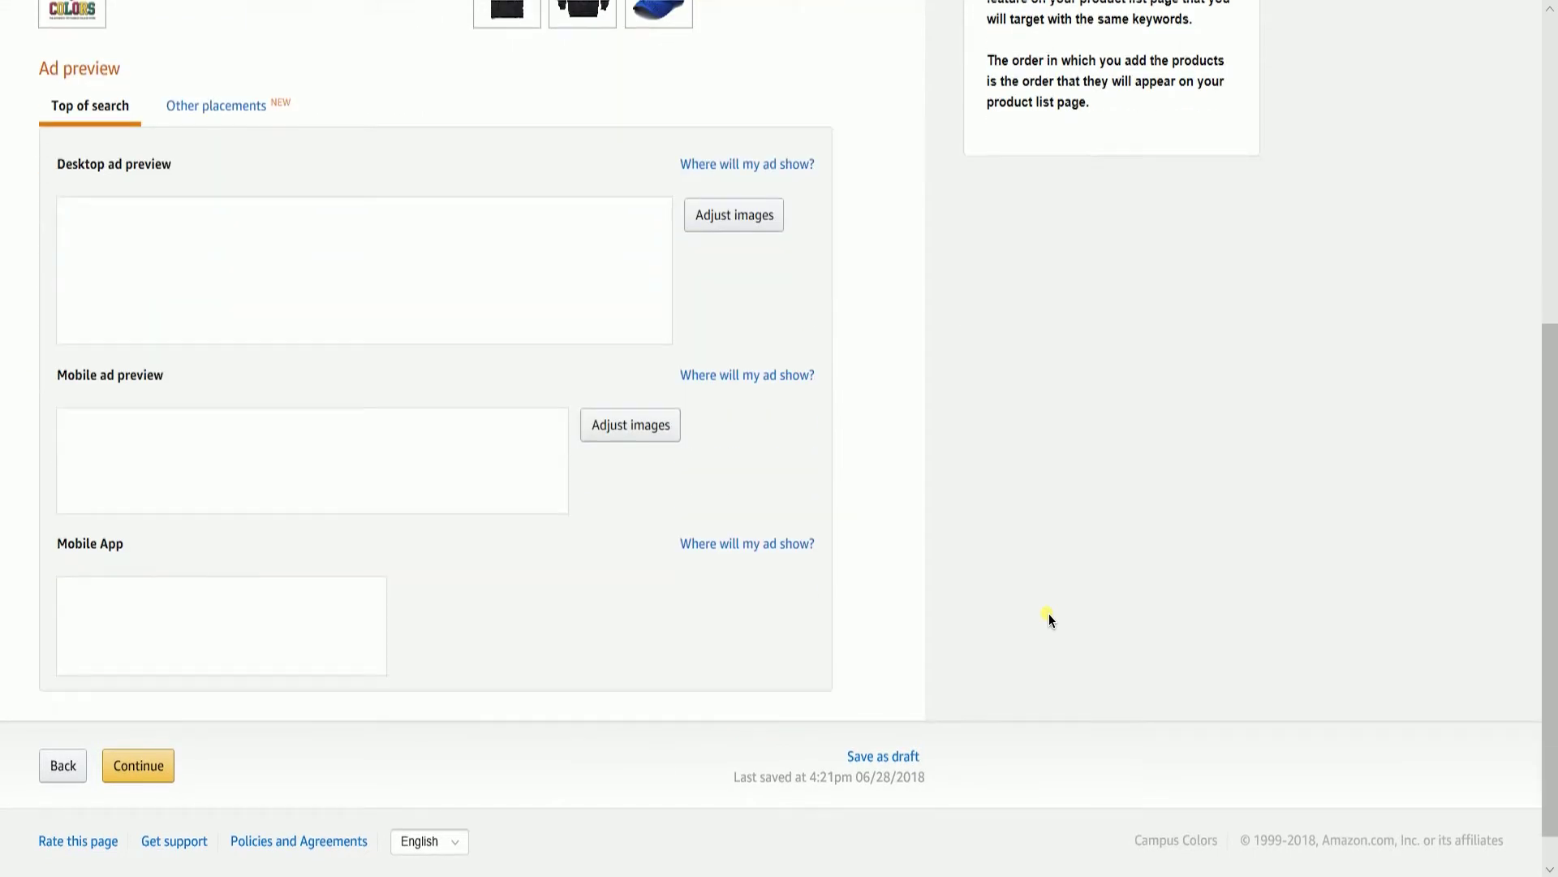
- View an example placement, then reorder the product images with the cap first, enlarge the logo and save the layout
{"action": "left_click", "coordinate": [788, 162]}
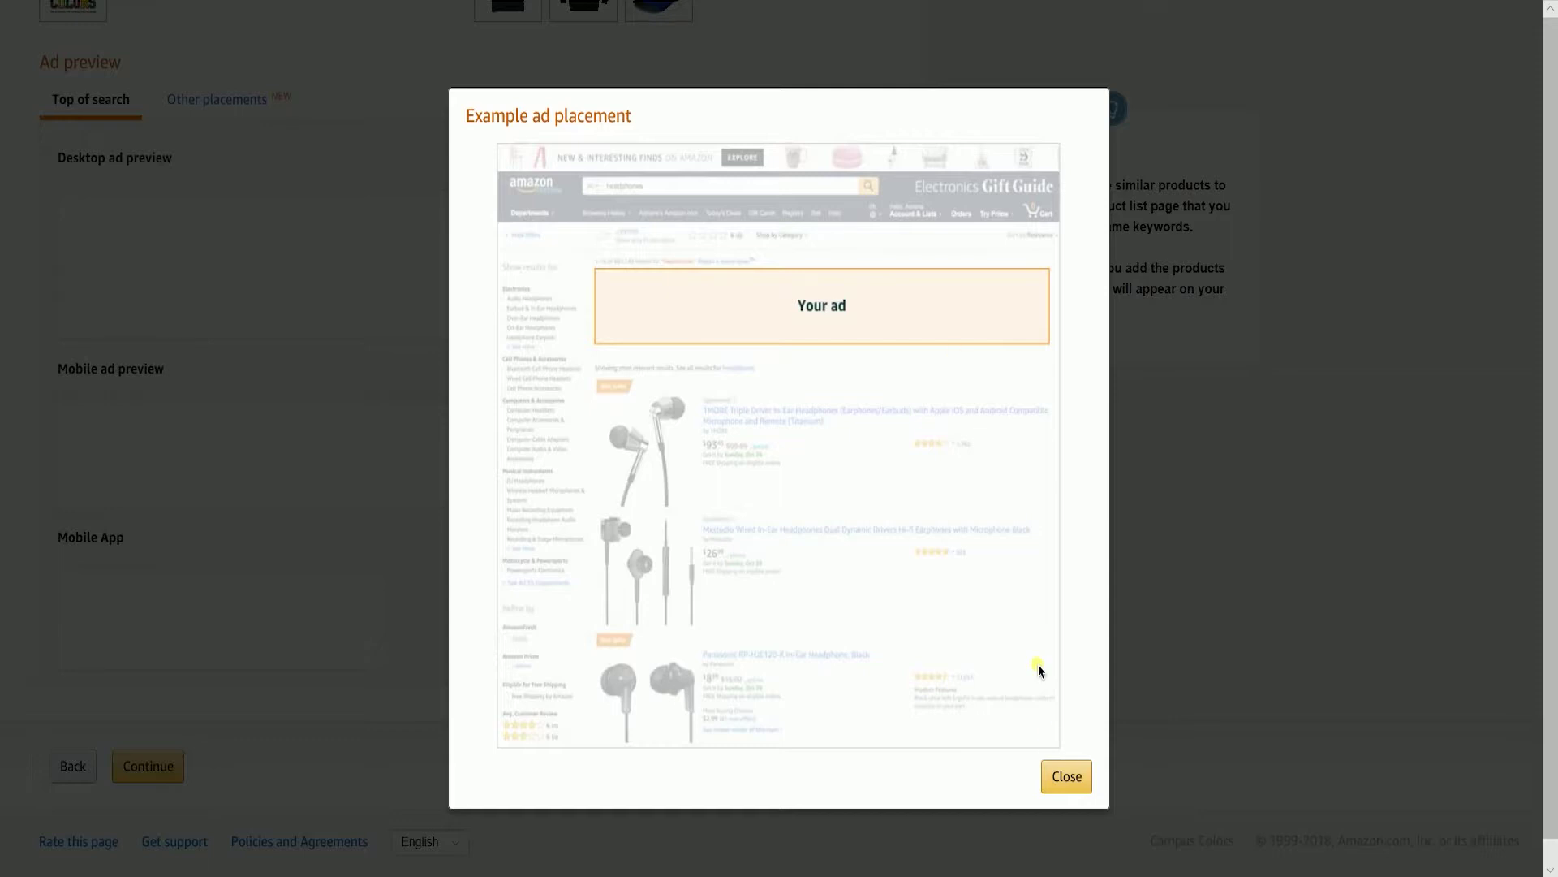
{"action": "left_click", "coordinate": [1066, 776]}
{"action": "left_click", "coordinate": [736, 213]}
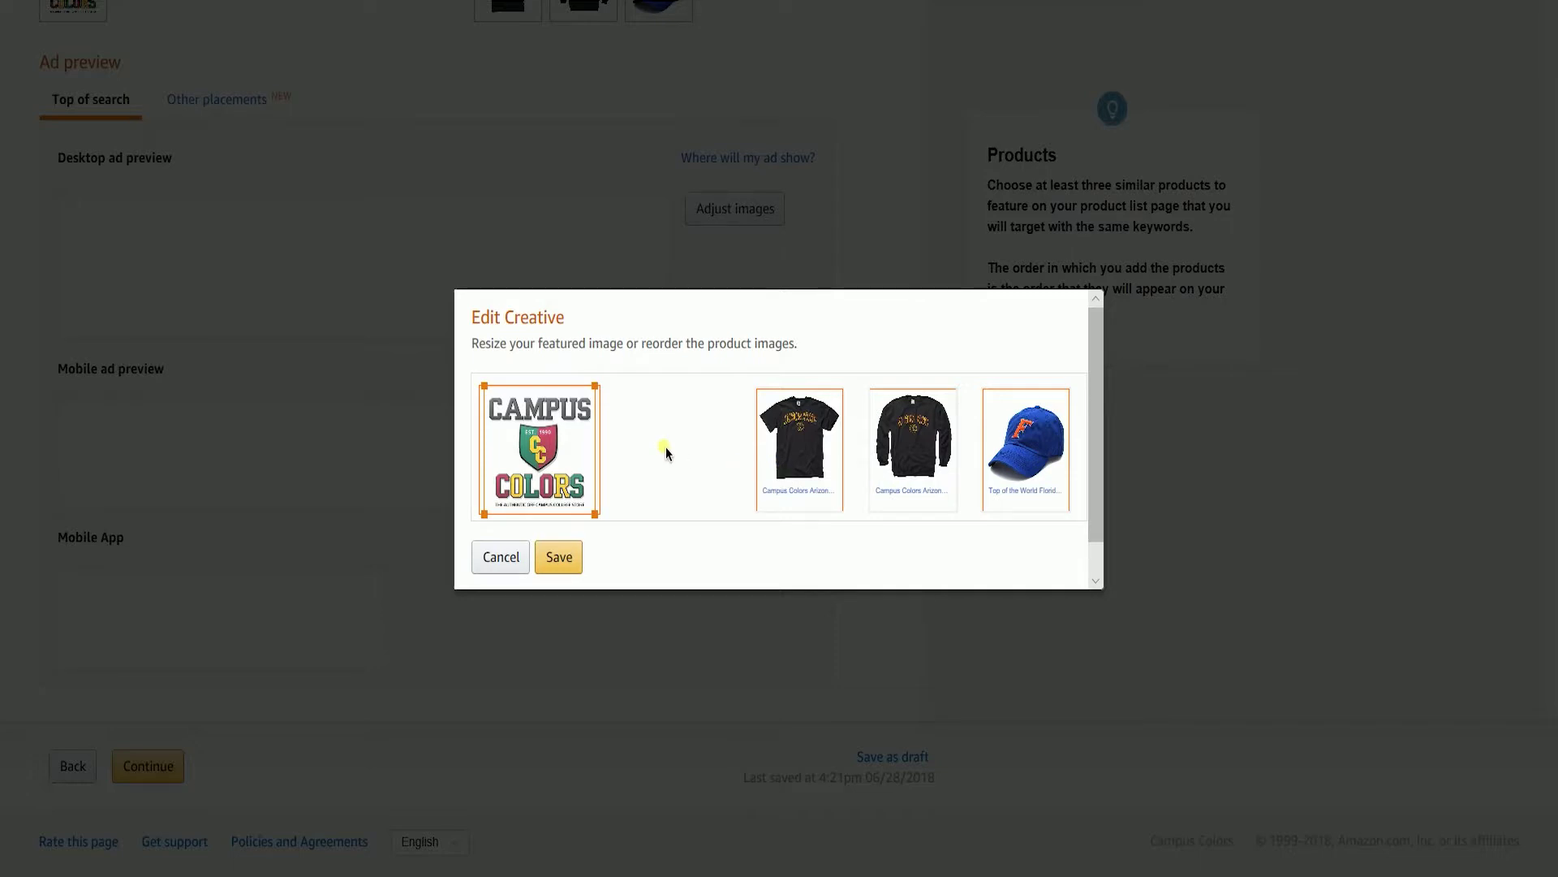
{"action": "mouse_move", "coordinate": [789, 450]}
{"action": "left_mouse_down"}
{"action": "mouse_move", "coordinate": [1009, 466]}
{"action": "mouse_move", "coordinate": [809, 457]}
{"action": "left_mouse_up"}
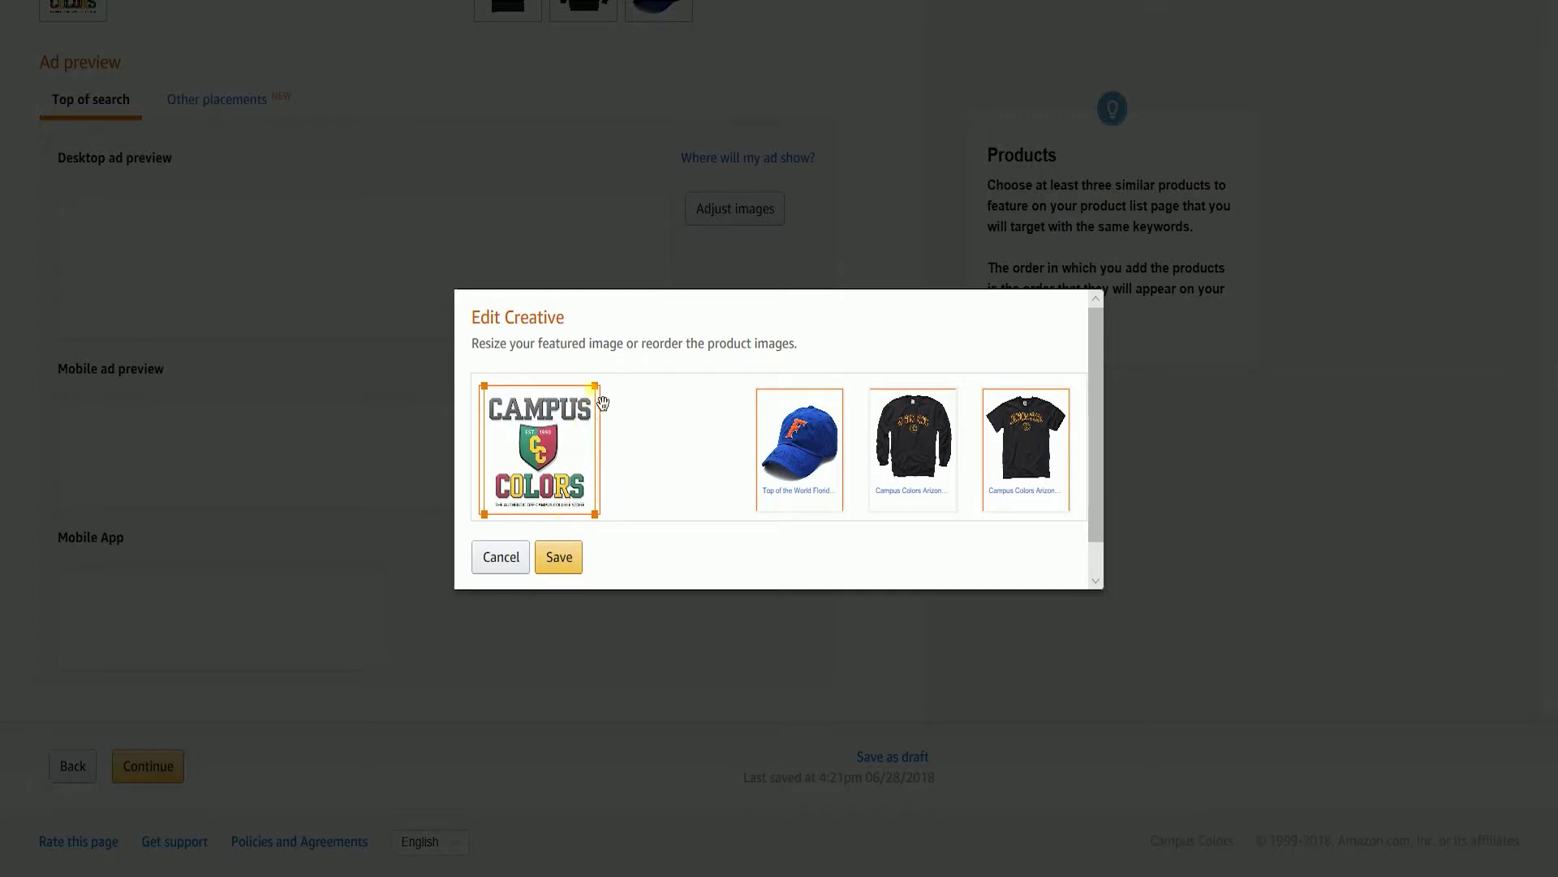
{"action": "left_click_drag", "start_coordinate": [602, 403], "coordinate": [603, 386]}
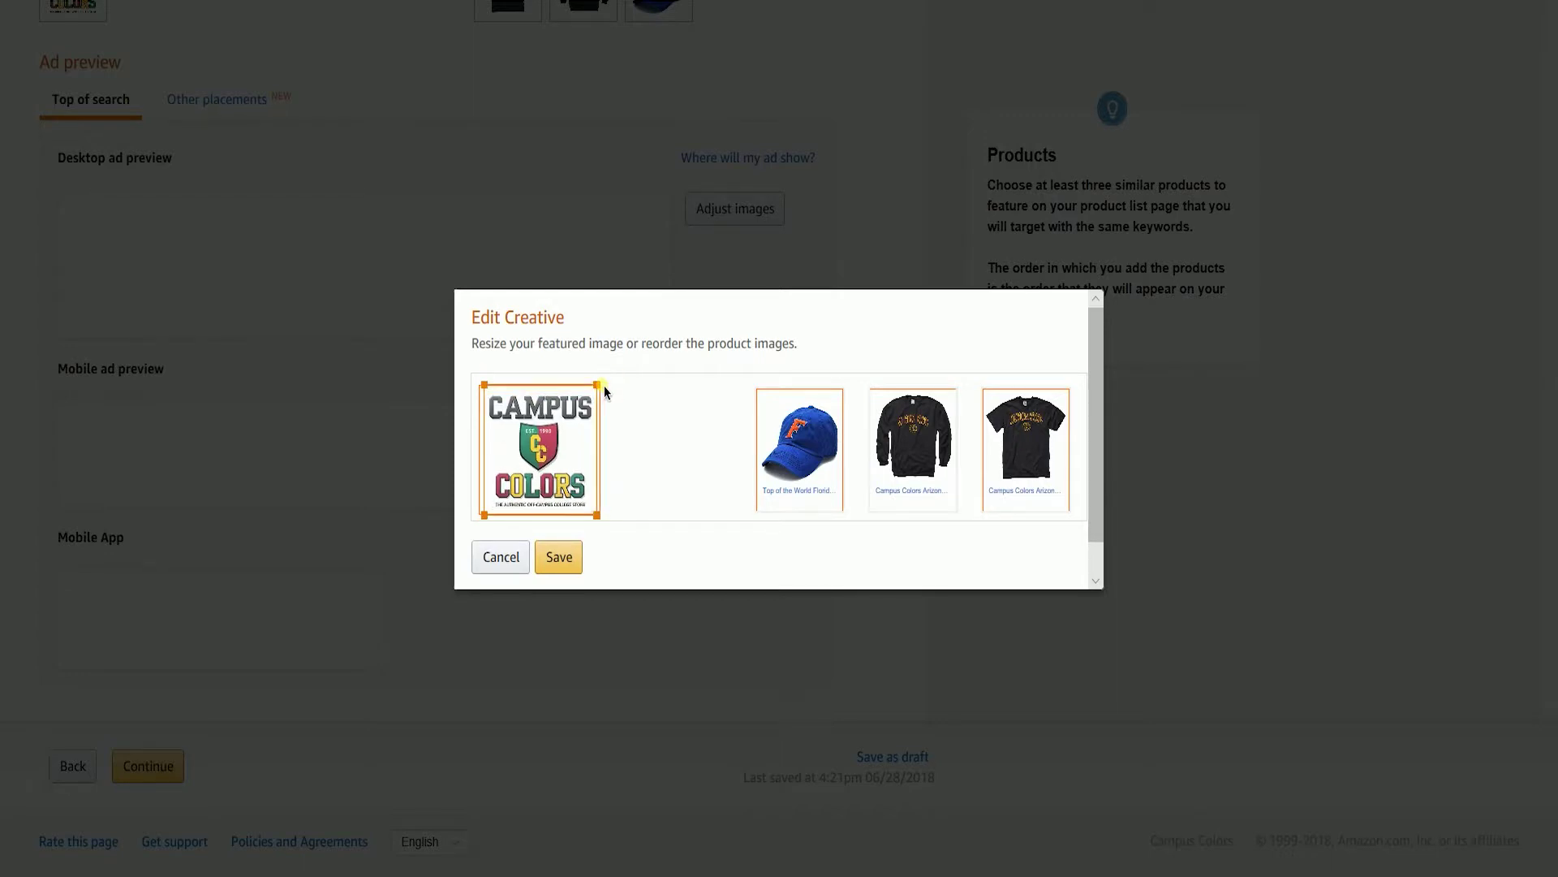
{"action": "left_click", "coordinate": [572, 561]}
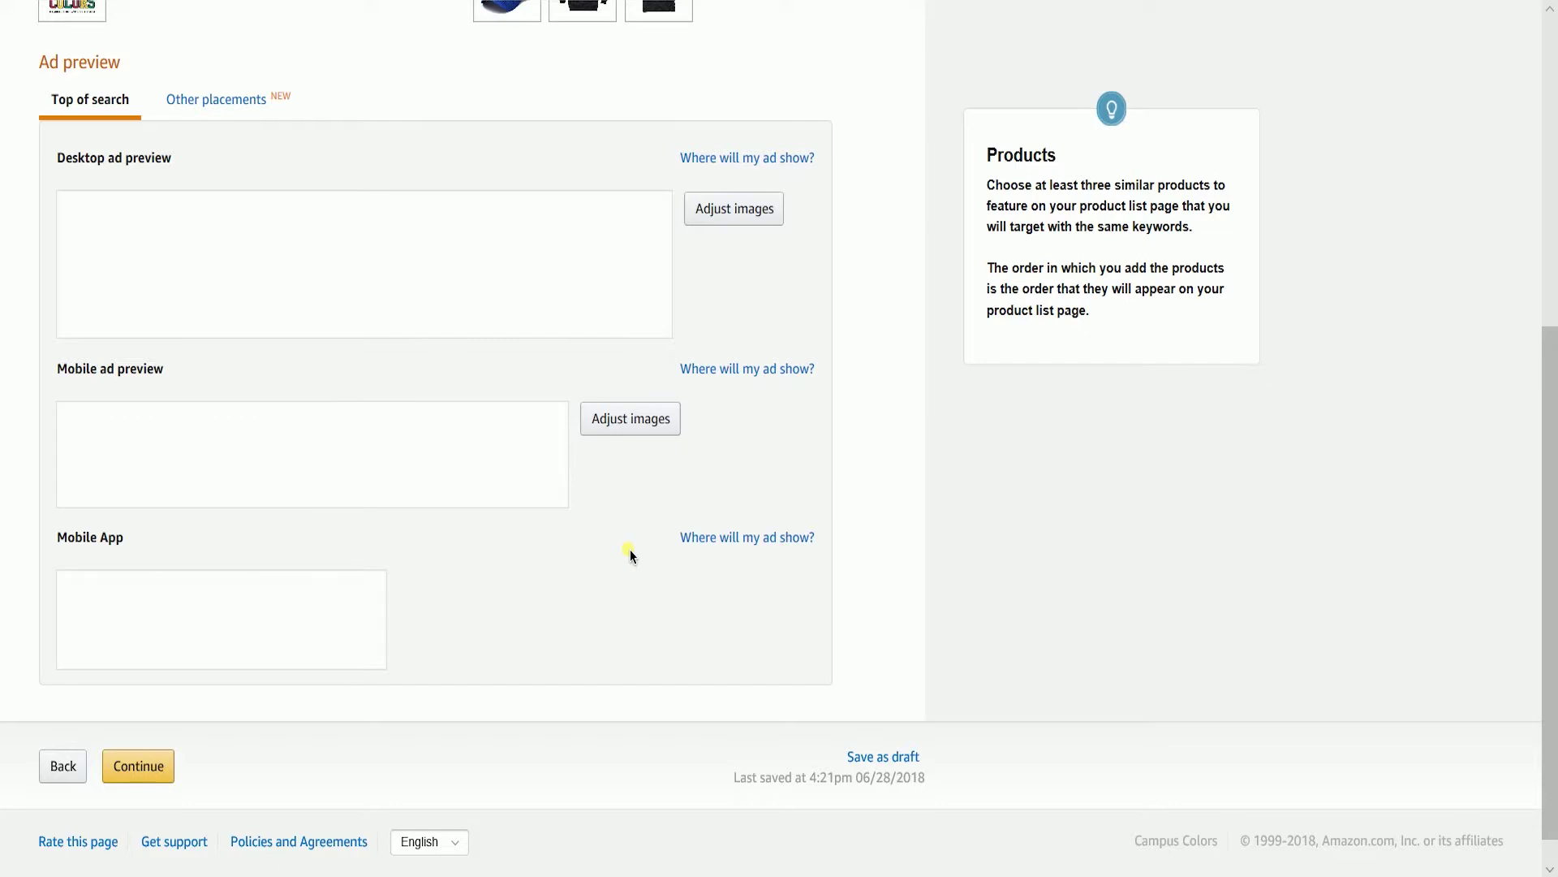
- Preview the ad in other placements and view where the desktop ad shows
{"action": "left_click", "coordinate": [232, 102]}
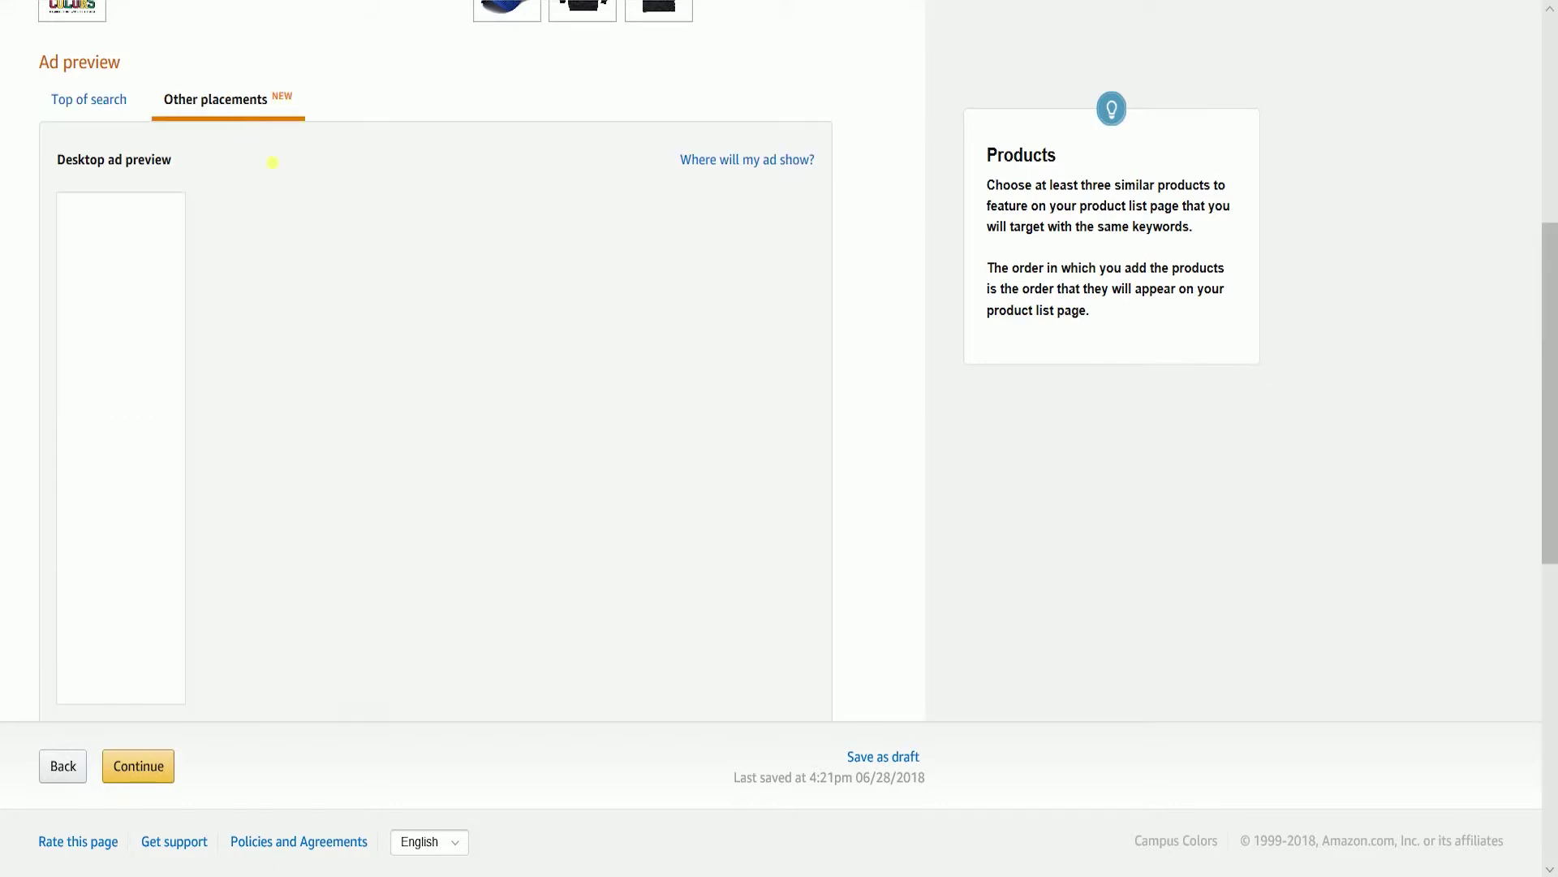
{"action": "scroll", "coordinate": [742, 208], "scroll_direction": "down", "scroll_amount": 1}
{"action": "scroll", "coordinate": [735, 211], "scroll_direction": "down", "scroll_amount": 3}
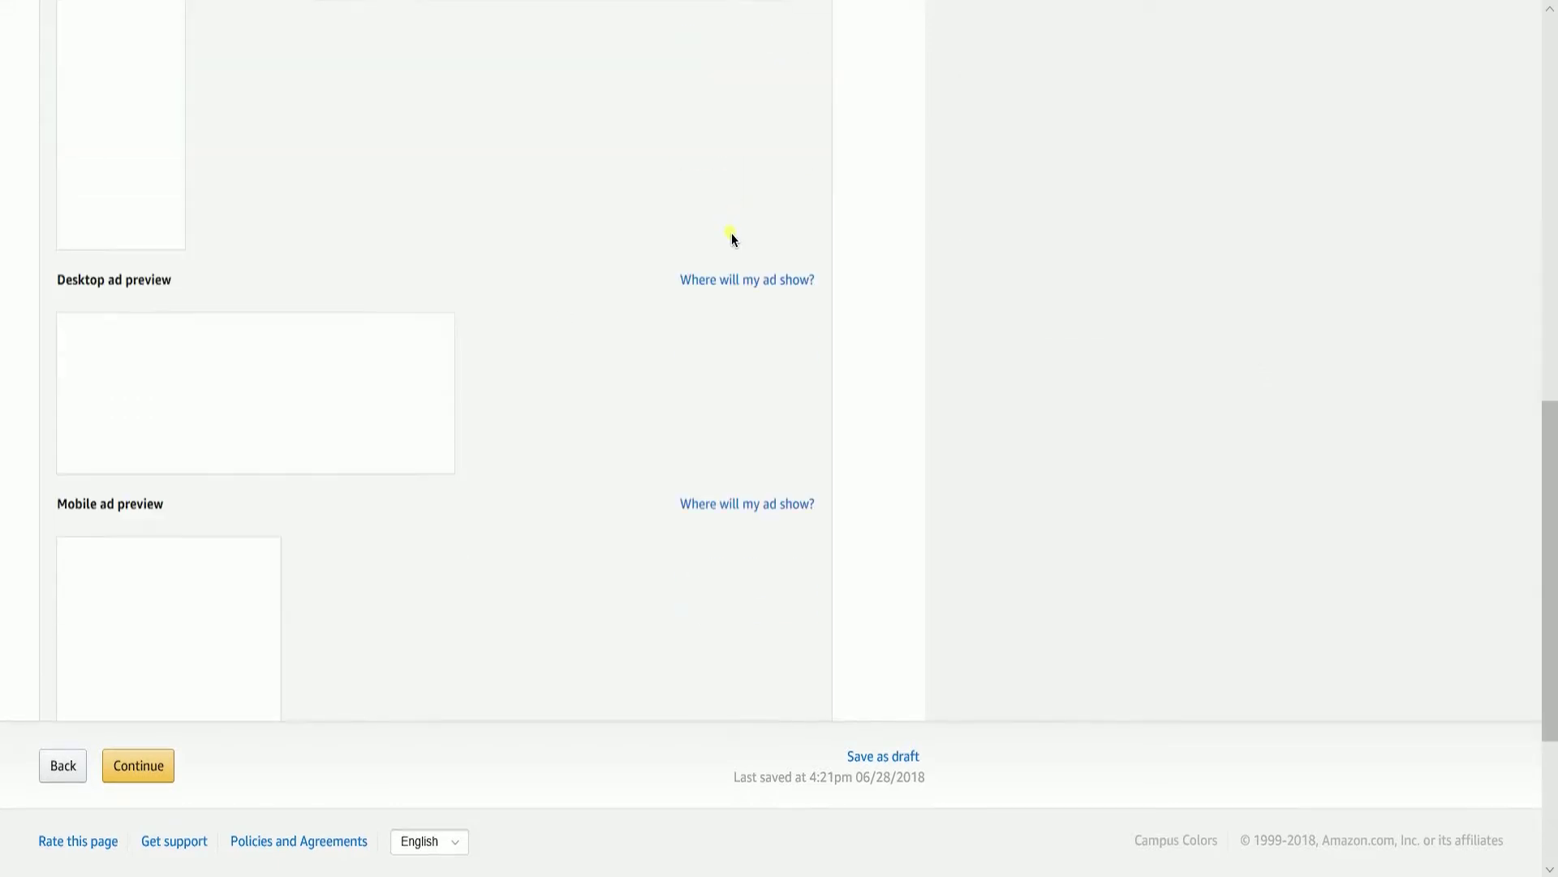
{"action": "scroll", "coordinate": [732, 233], "scroll_direction": "down", "scroll_amount": 2}
{"action": "left_click", "coordinate": [750, 512]}
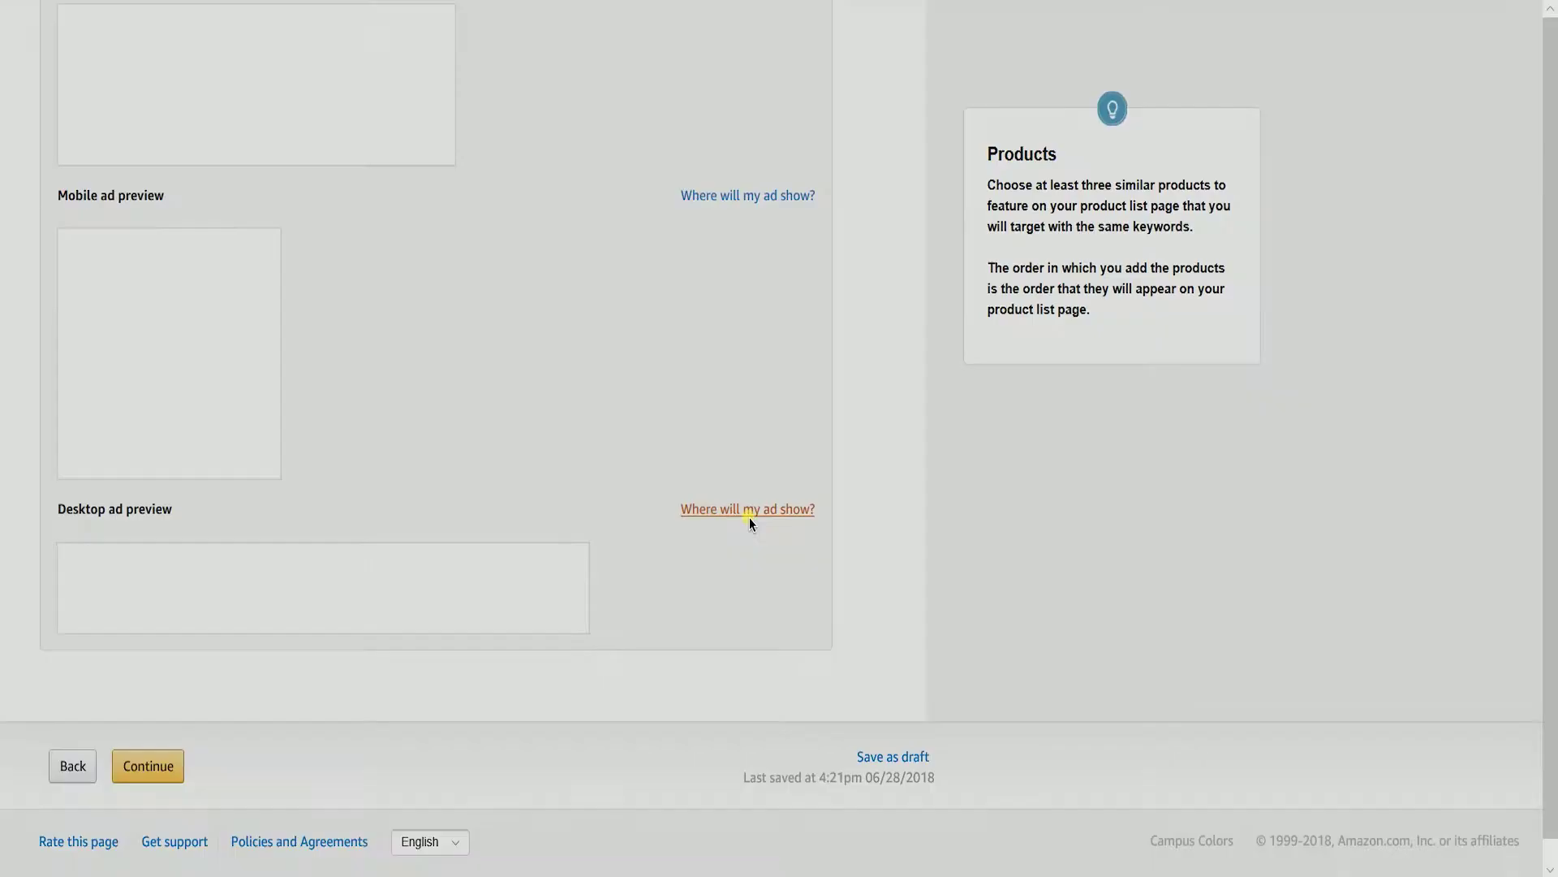
{"action": "left_click", "coordinate": [1087, 776]}
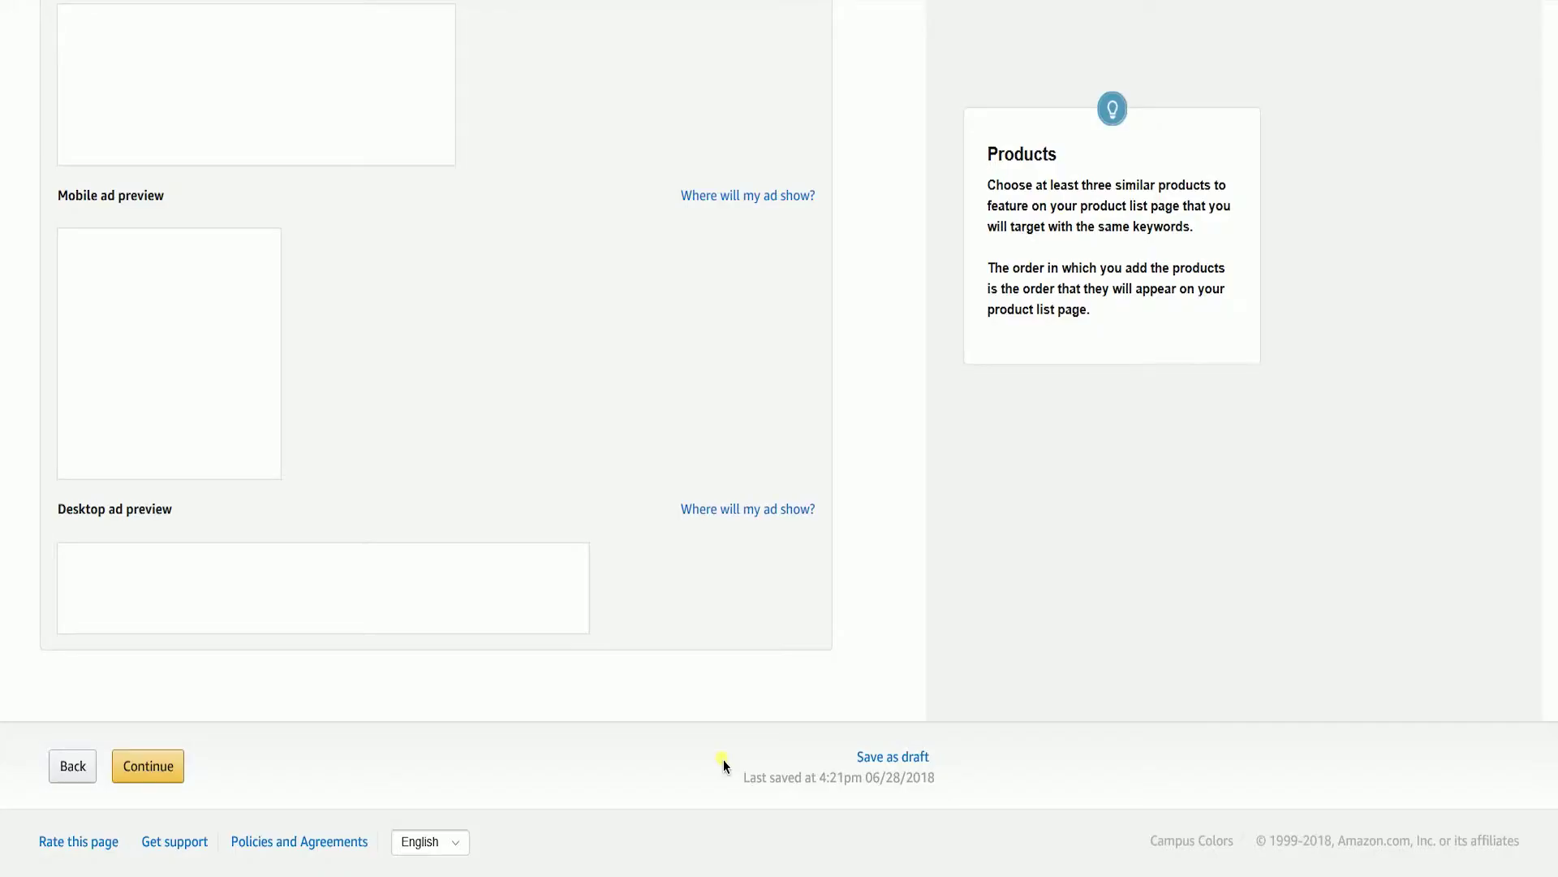
- Move to the Keywords step and keep the default keyword bid at $0.50
{"action": "left_click", "coordinate": [167, 766]}
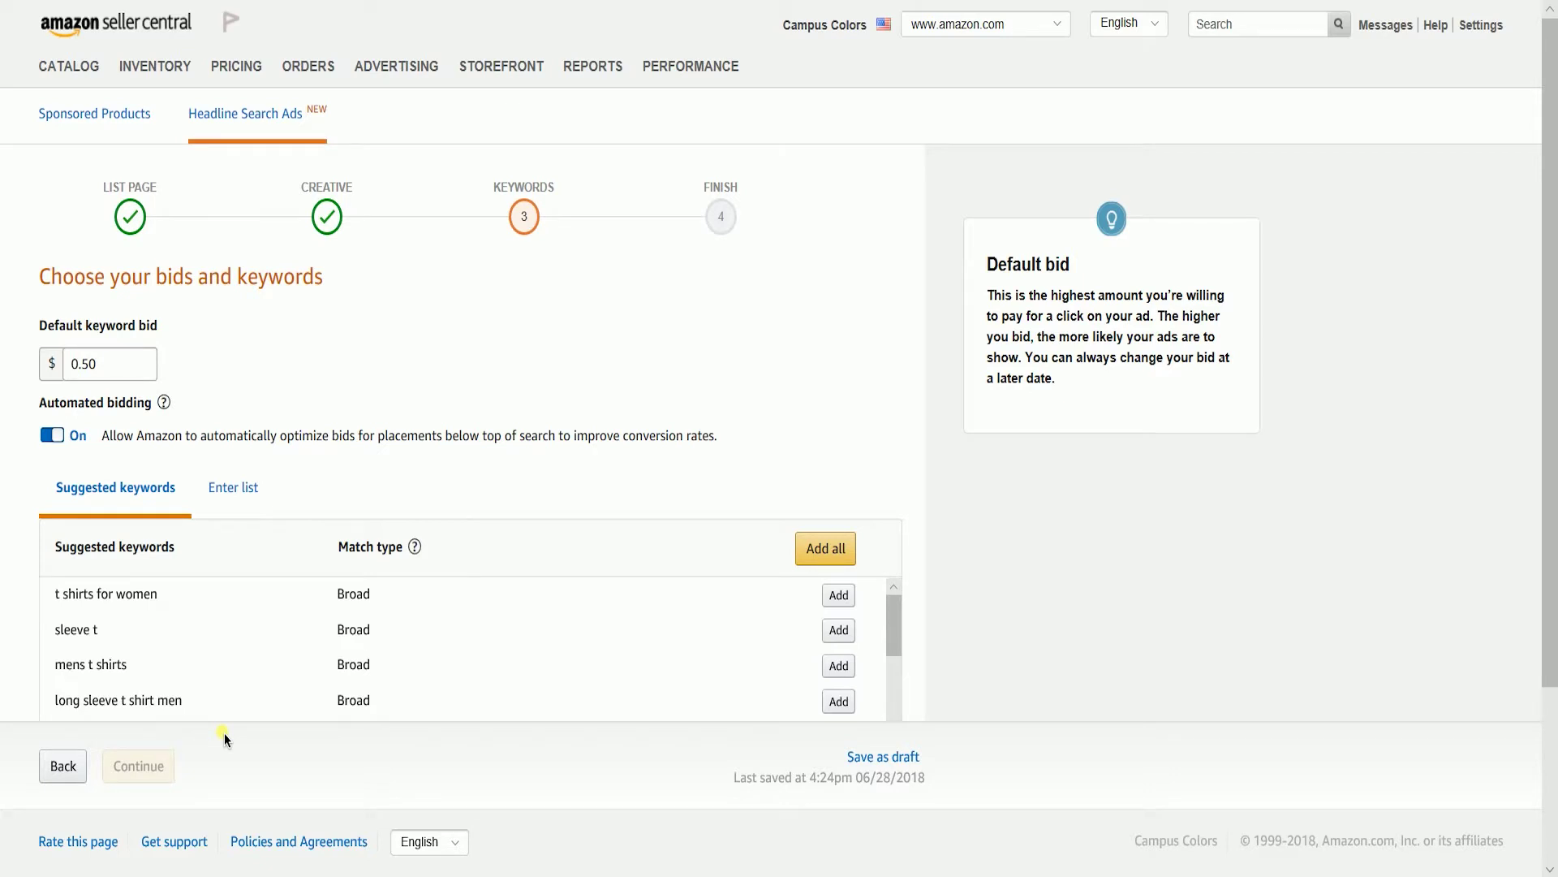
{"action": "left_click", "coordinate": [107, 363]}
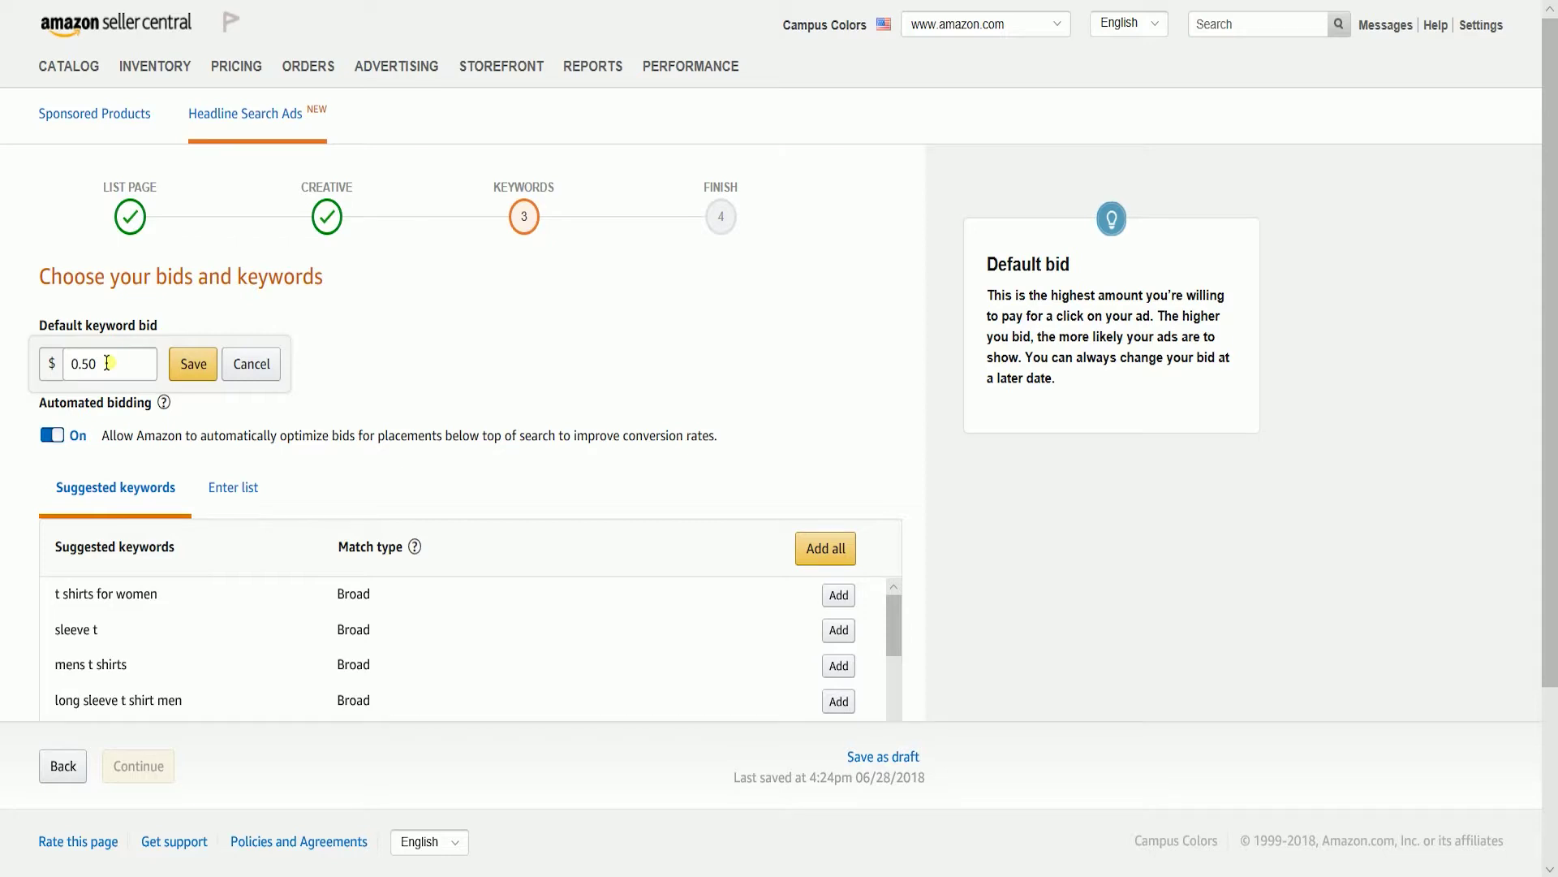
{"action": "left_click", "coordinate": [192, 372]}
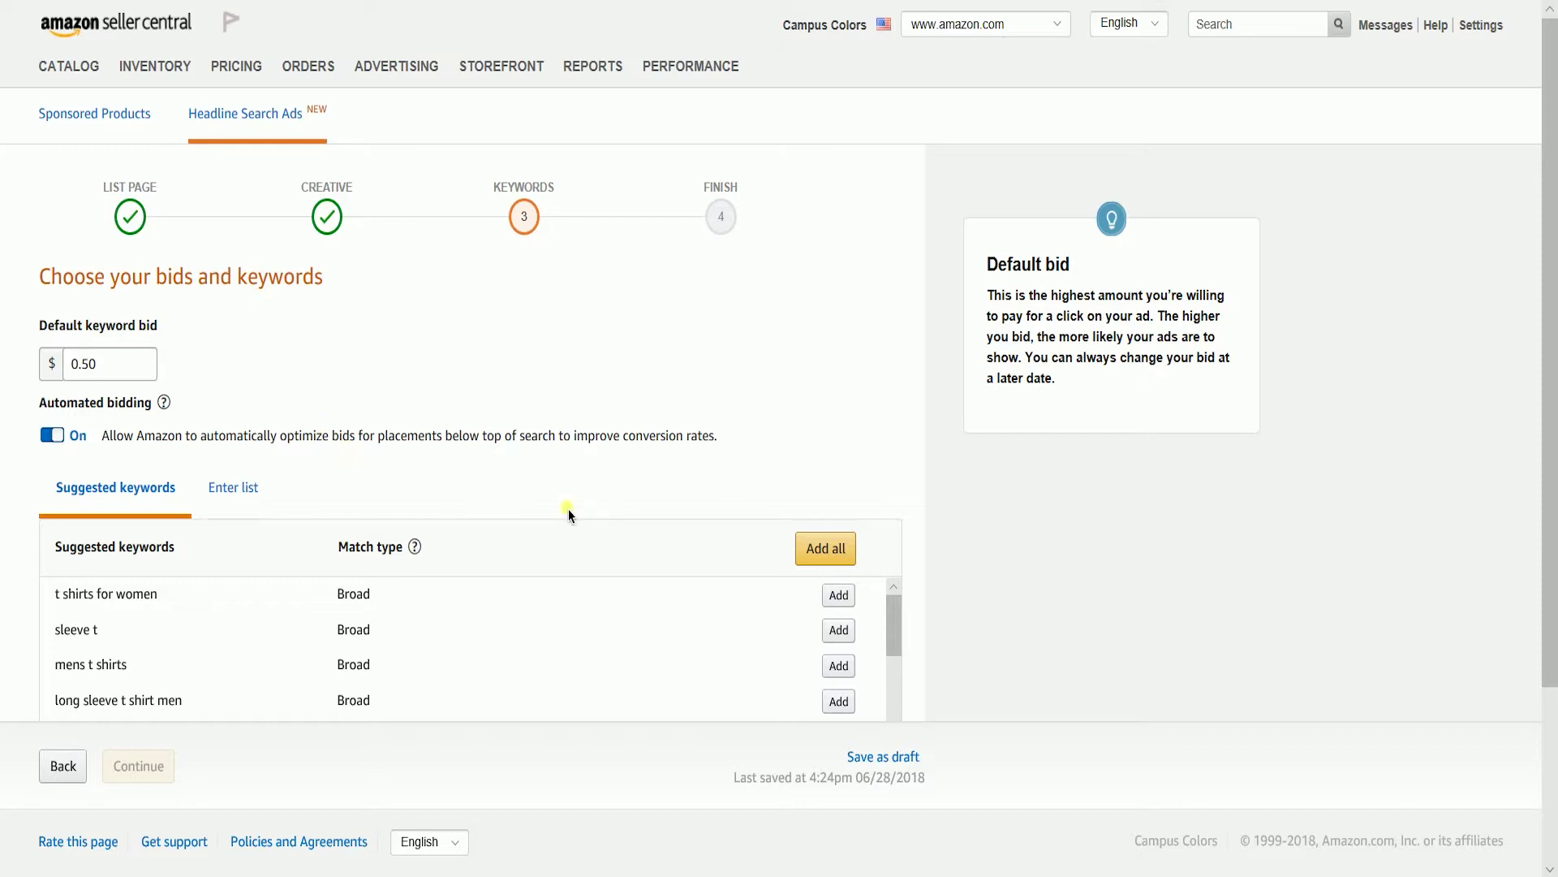
{"action": "scroll", "coordinate": [571, 509], "scroll_direction": "down", "scroll_amount": 2}
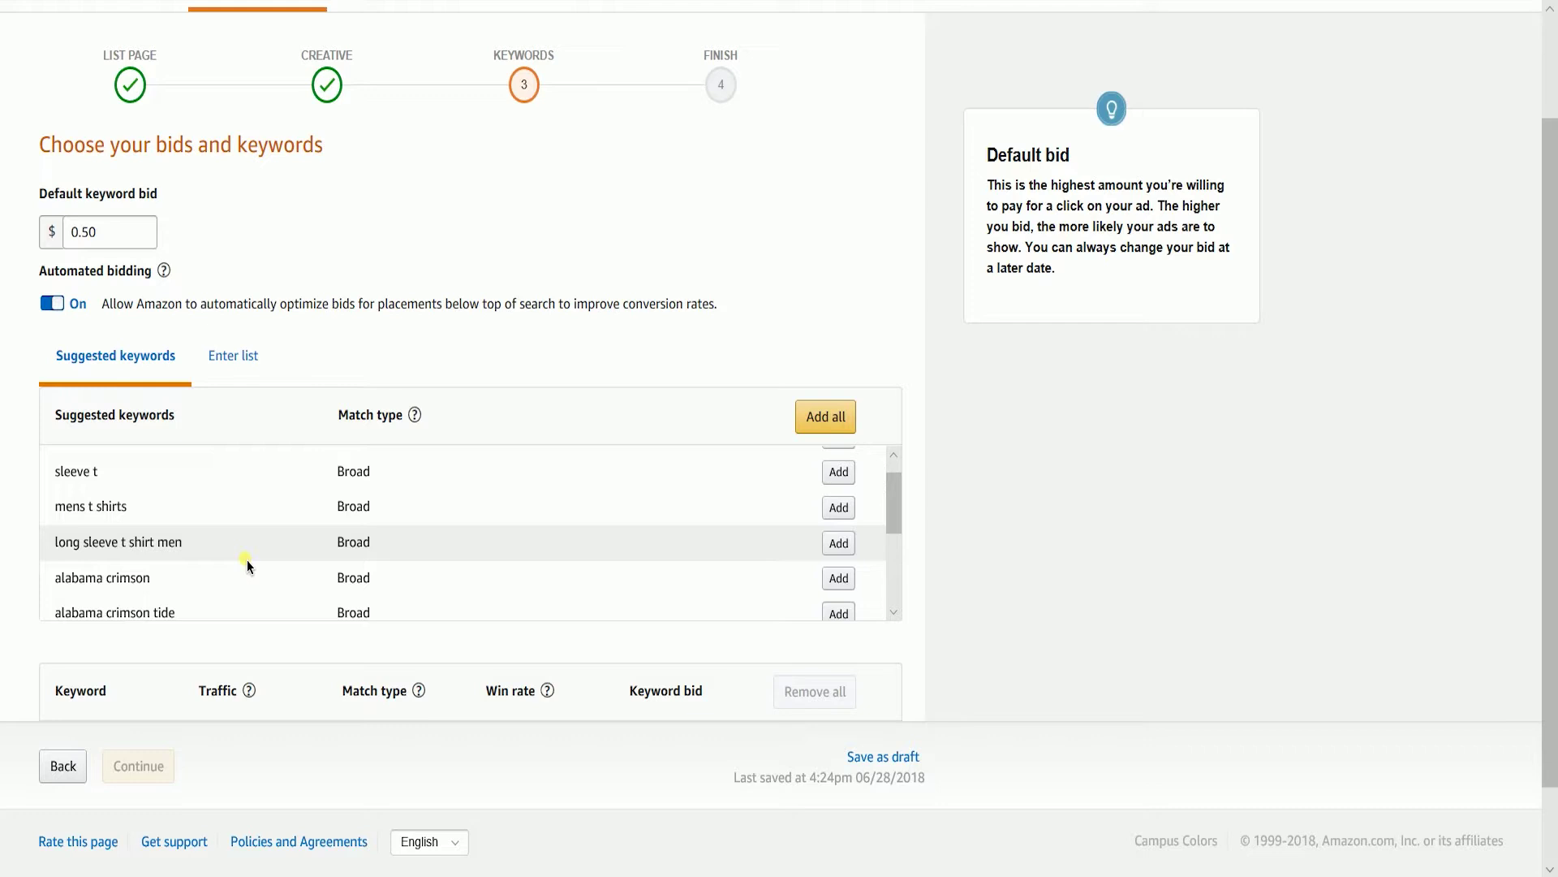
- Switch to entering a custom keyword list with Phrase match type
{"action": "left_click", "coordinate": [233, 371]}
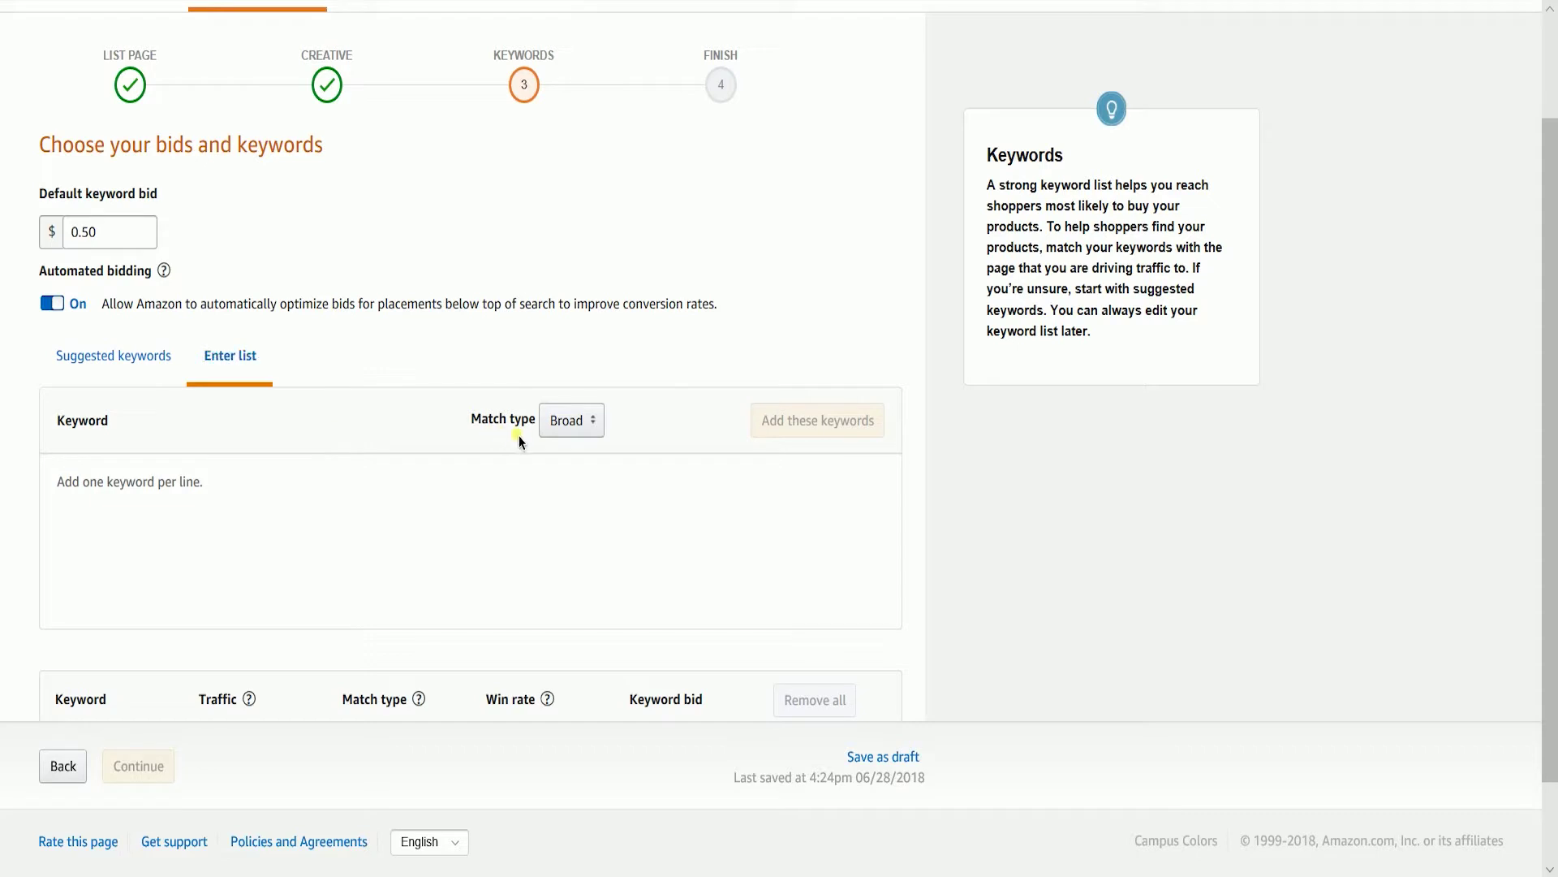
{"action": "left_click", "coordinate": [566, 433]}
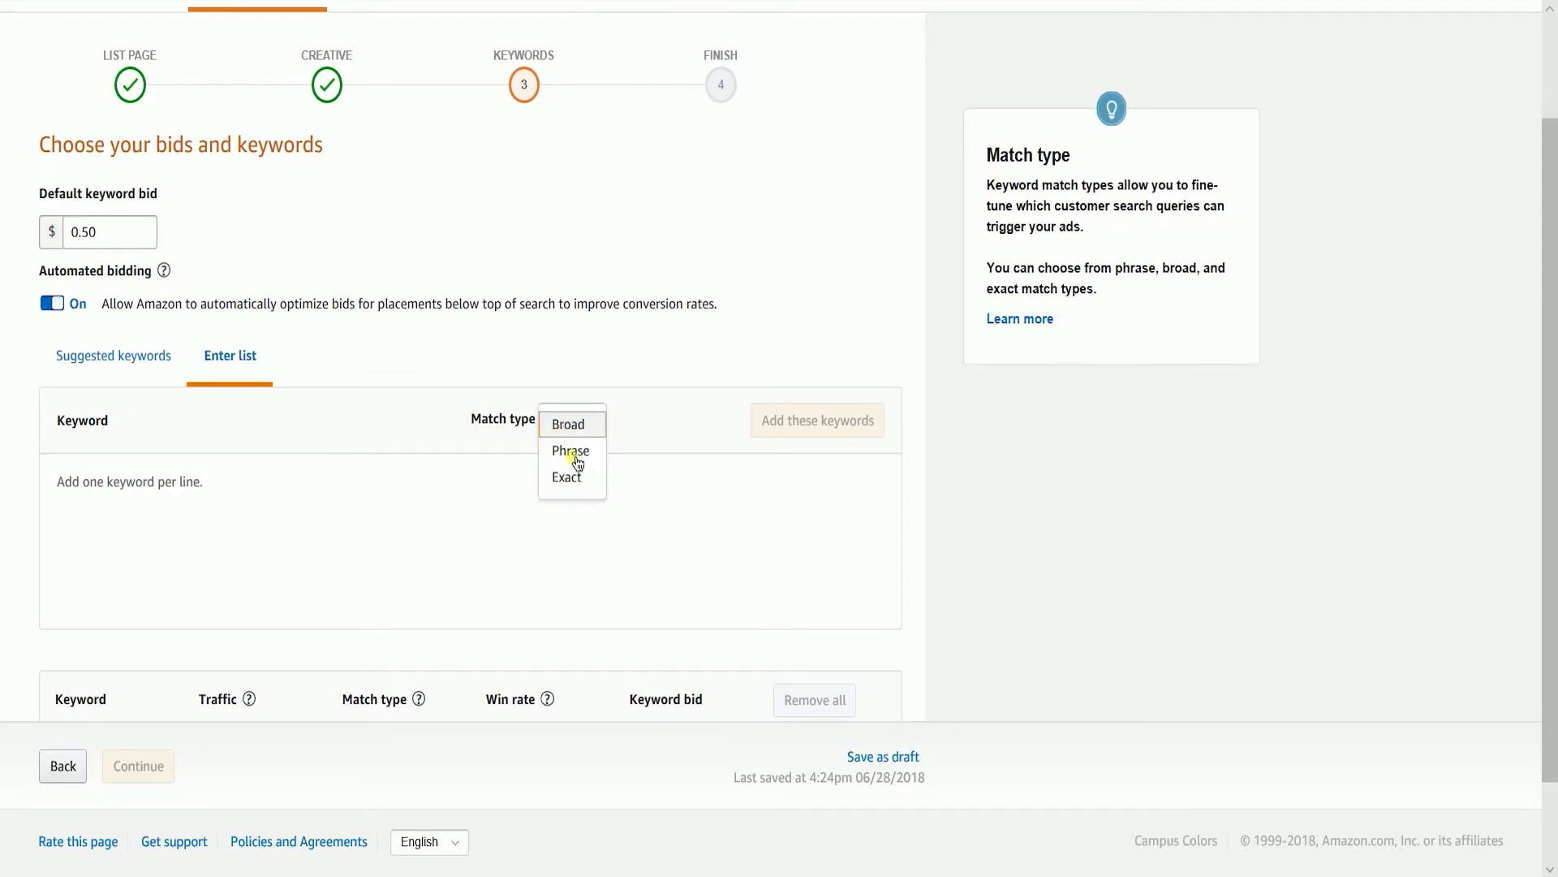
{"action": "left_click", "coordinate": [573, 461]}
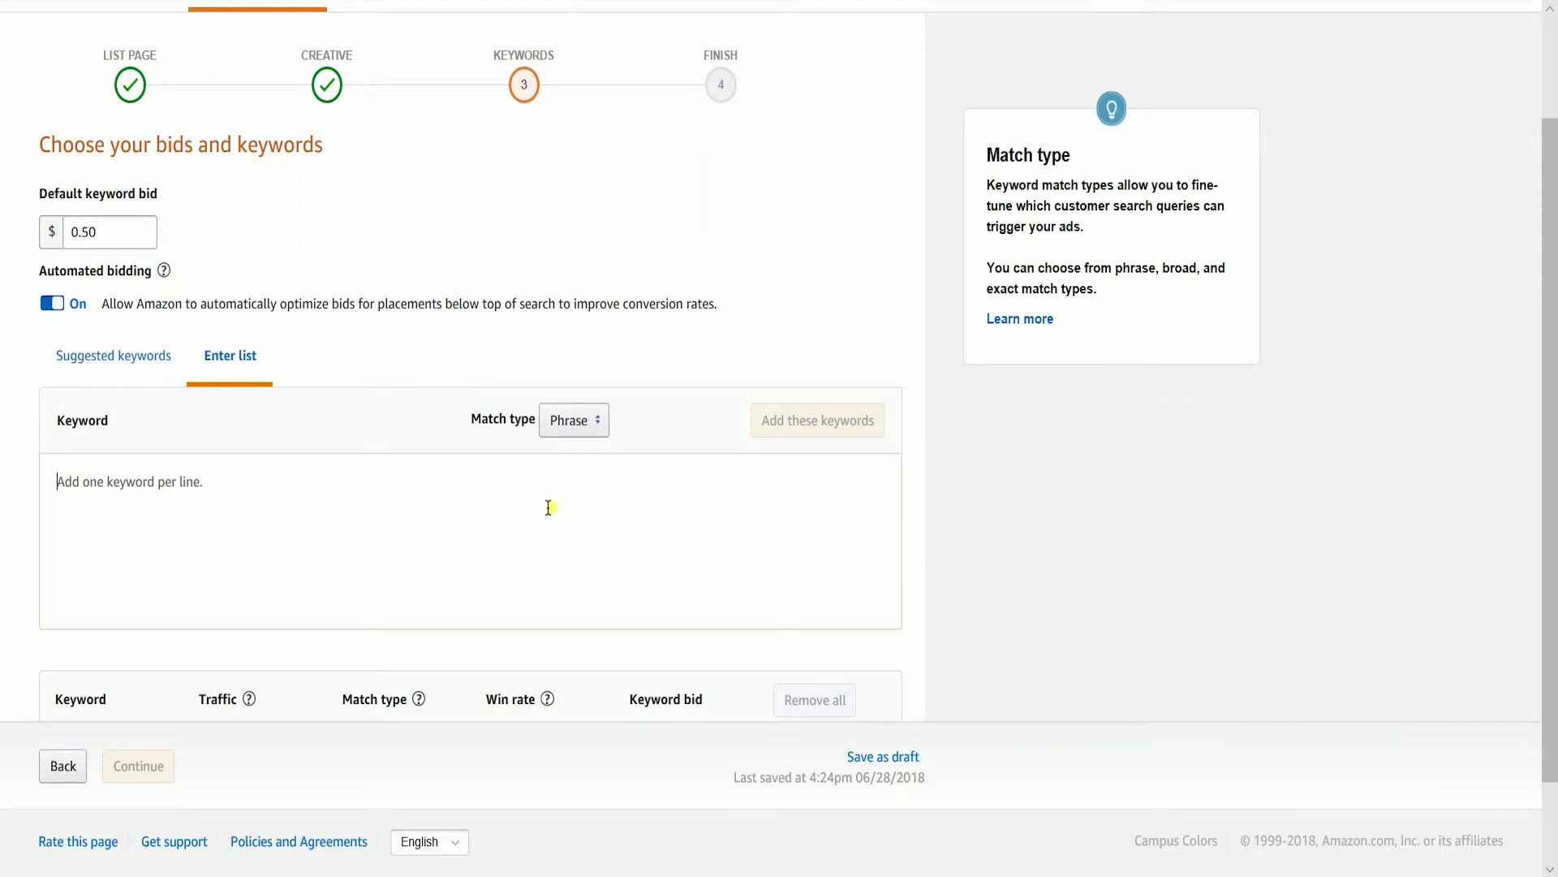
- Enter the five keywords University Jersey, campus colors, university, school jersey and school jacket, one per line
{"action": "left_click", "coordinate": [549, 508]}
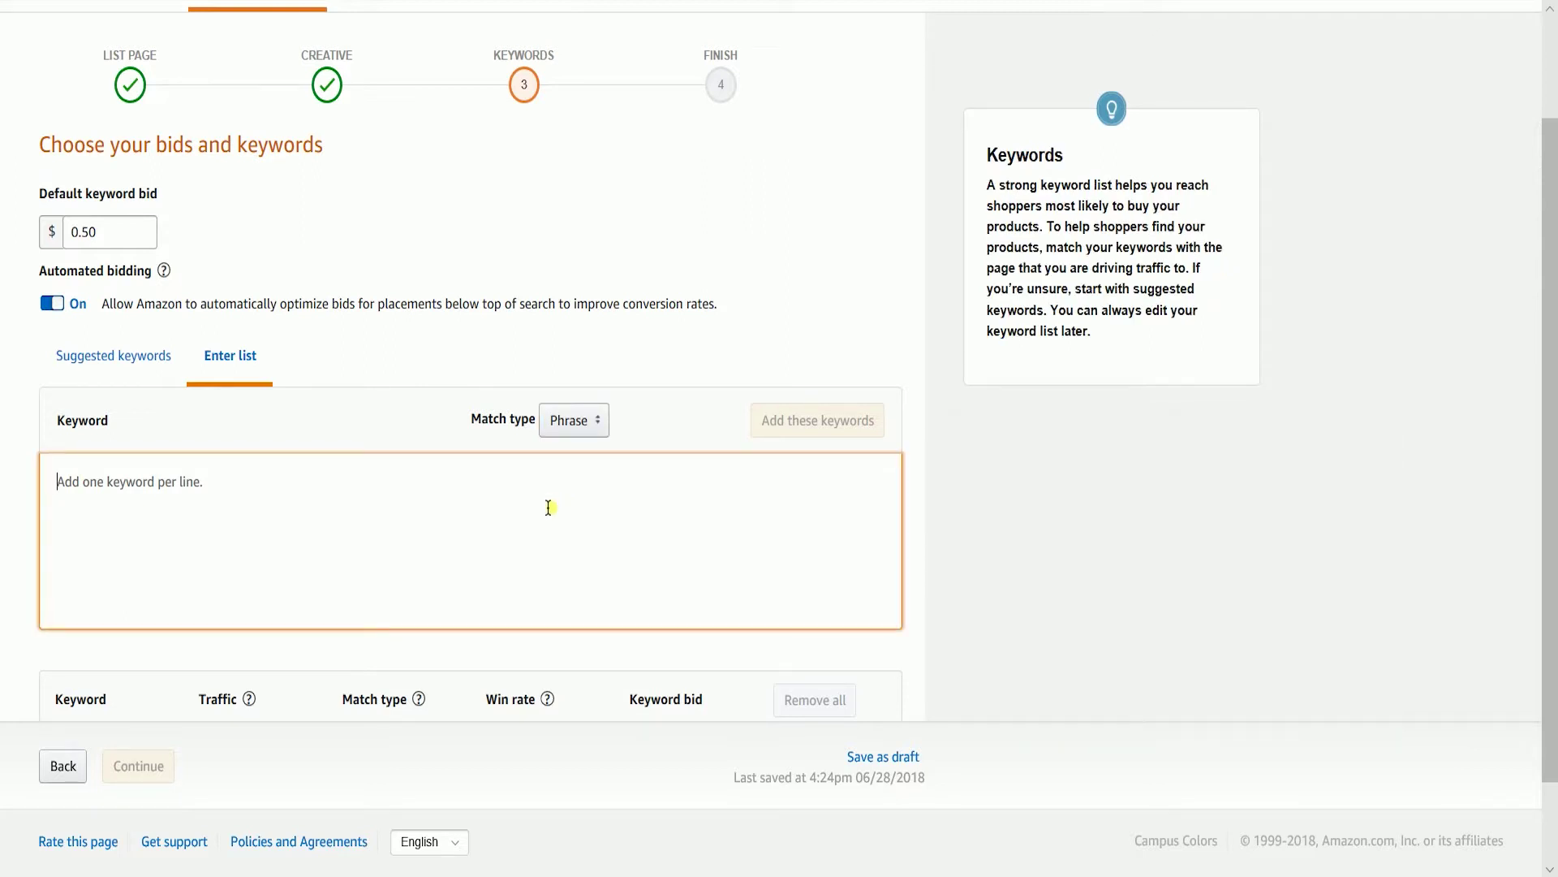
{"action": "type", "text": "Univers"}
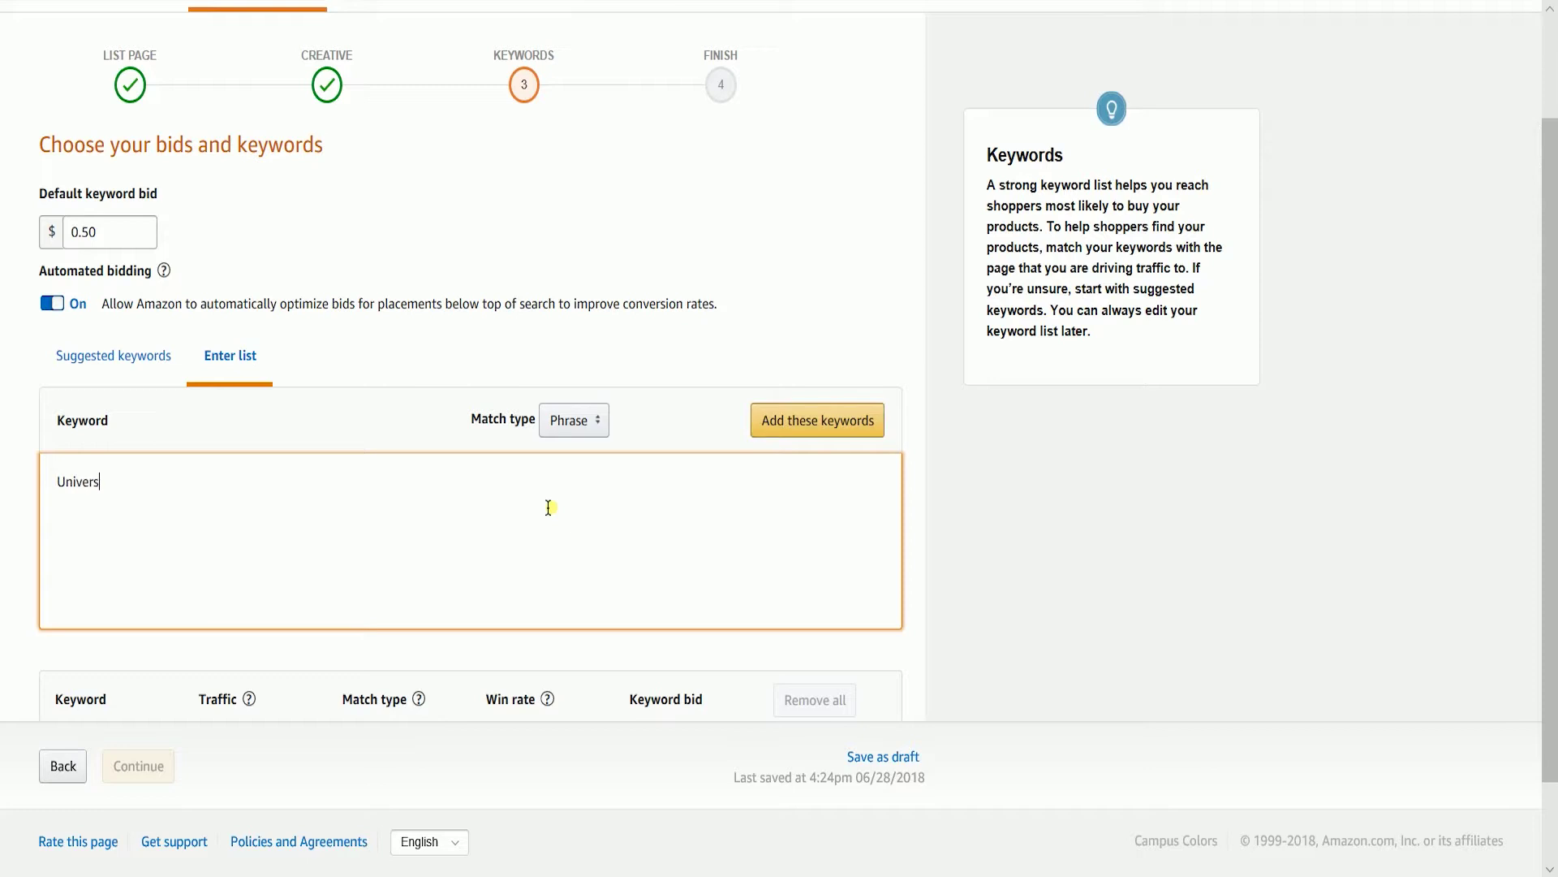
{"action": "type", "text": "ity Jersey"}
{"action": "key", "text": "Return"}
{"action": "type", "text": "campus colors"}
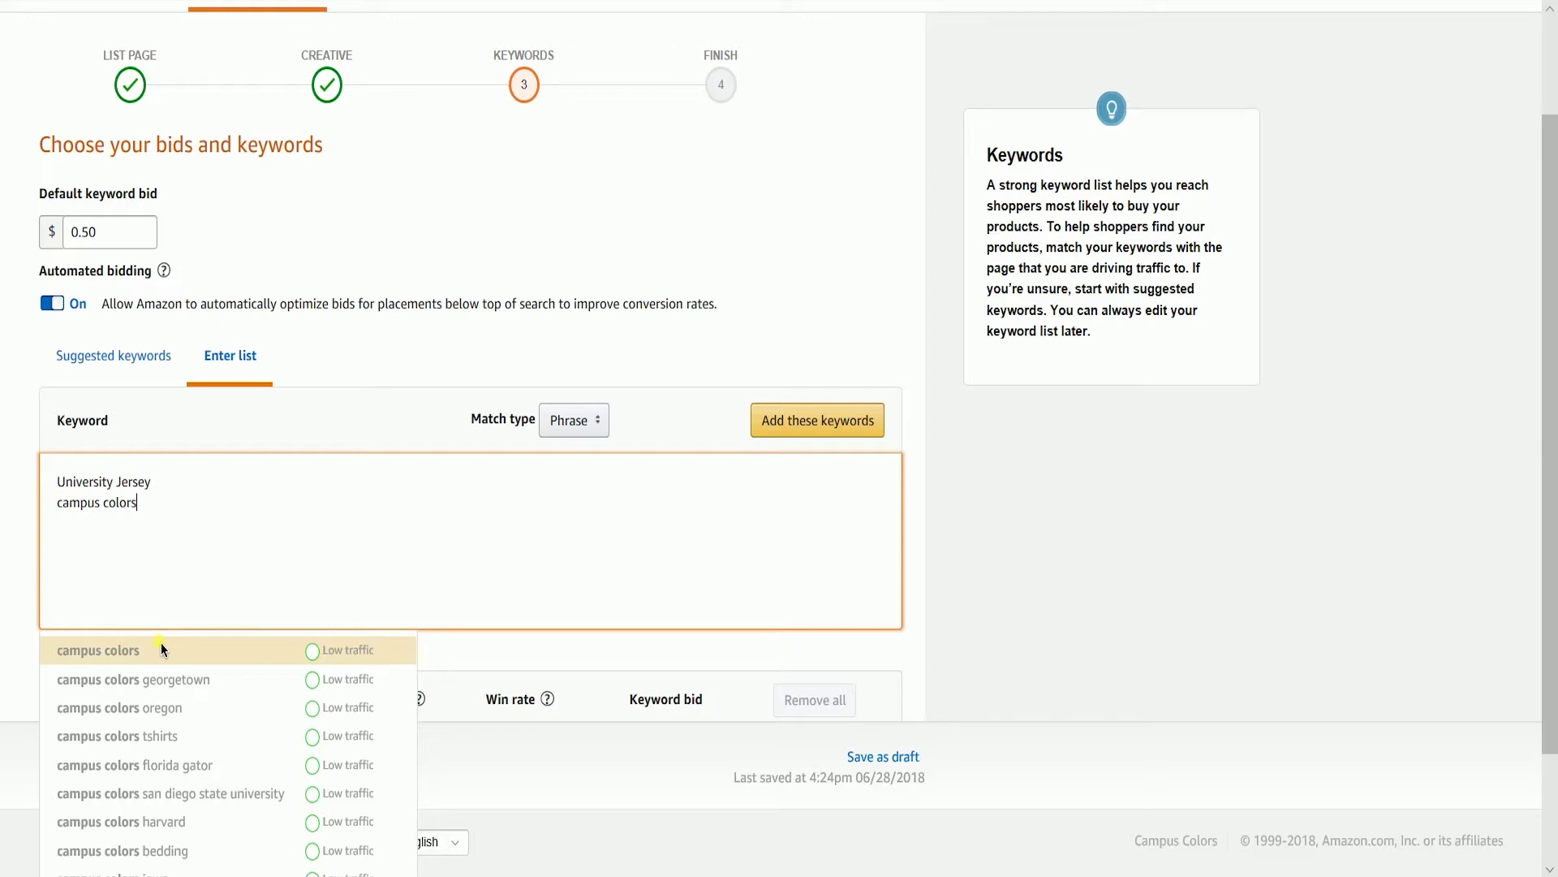
{"action": "left_click", "coordinate": [162, 644]}
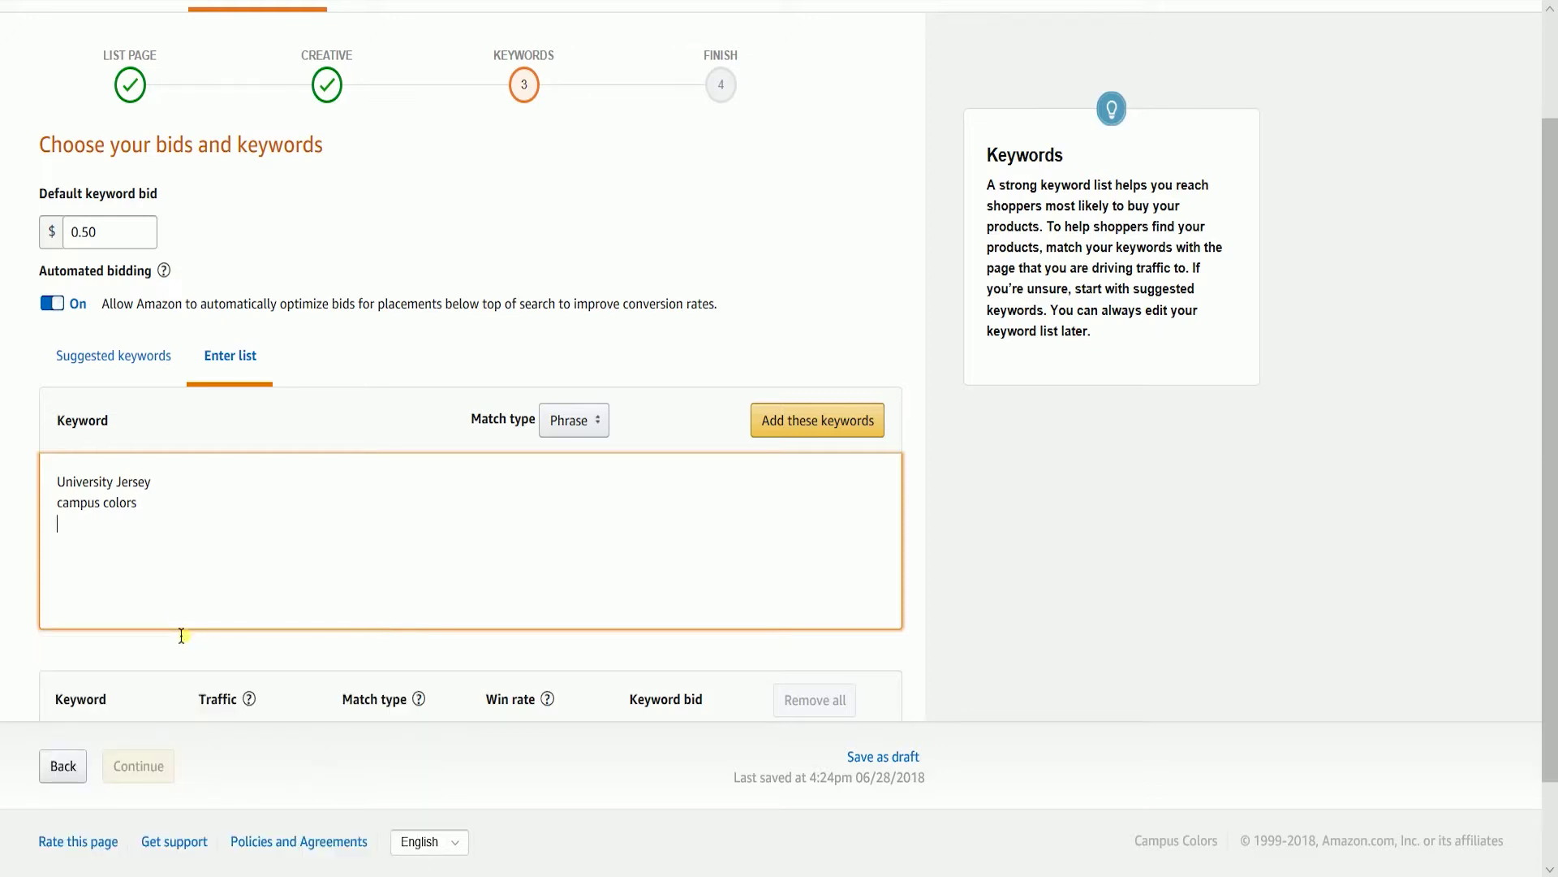
{"action": "type", "text": "university"}
{"action": "left_click", "coordinate": [220, 651]}
{"action": "type", "text": "s"}
{"action": "type", "text": "chool jerseyt"}
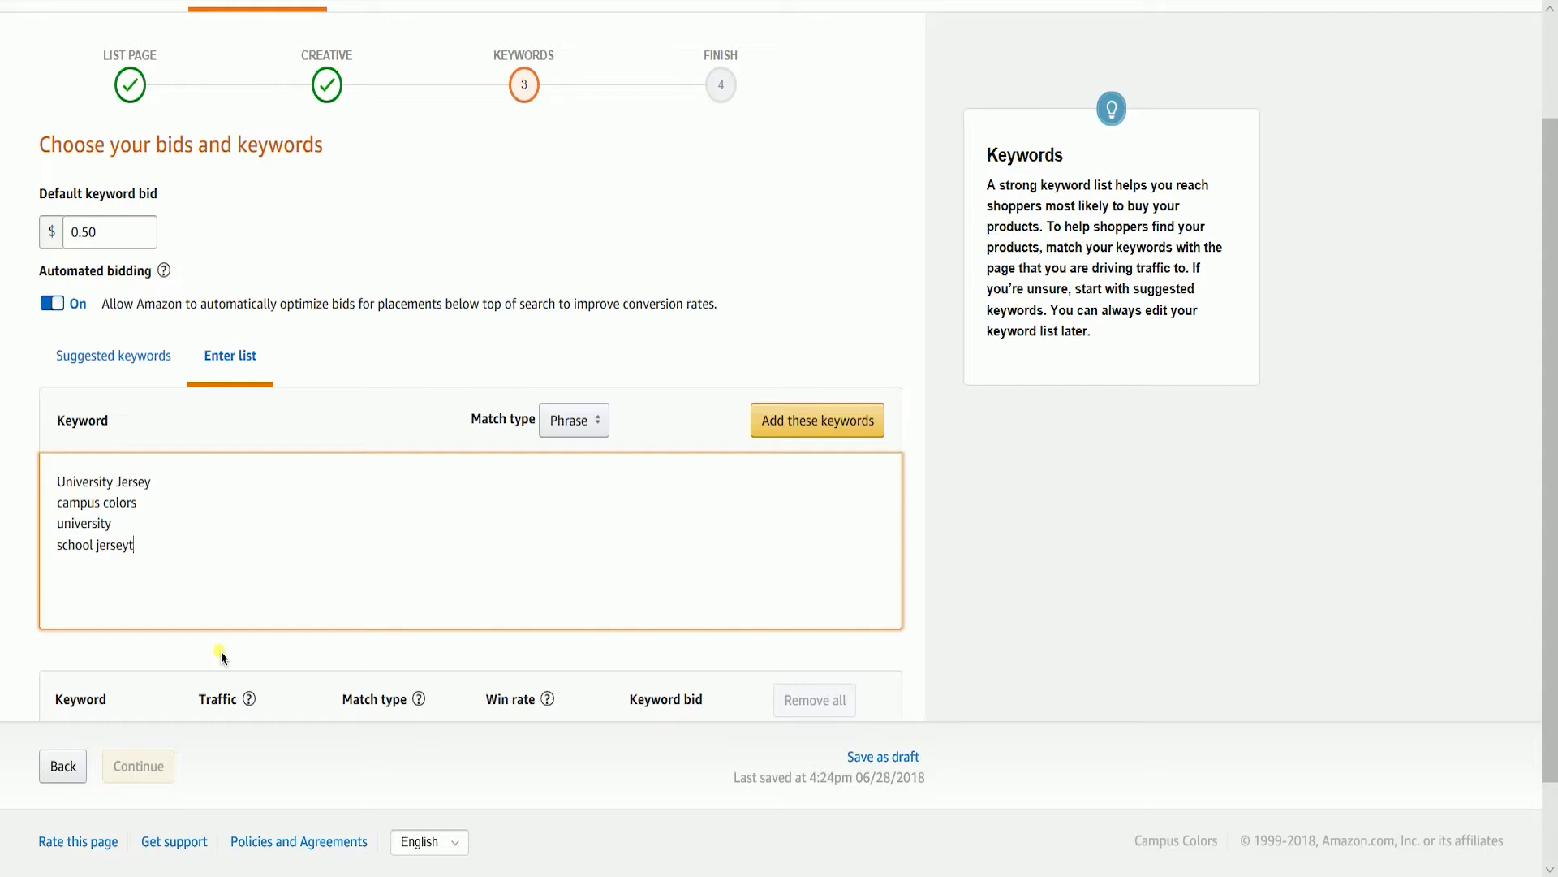
{"action": "key", "text": "BackSpace"}
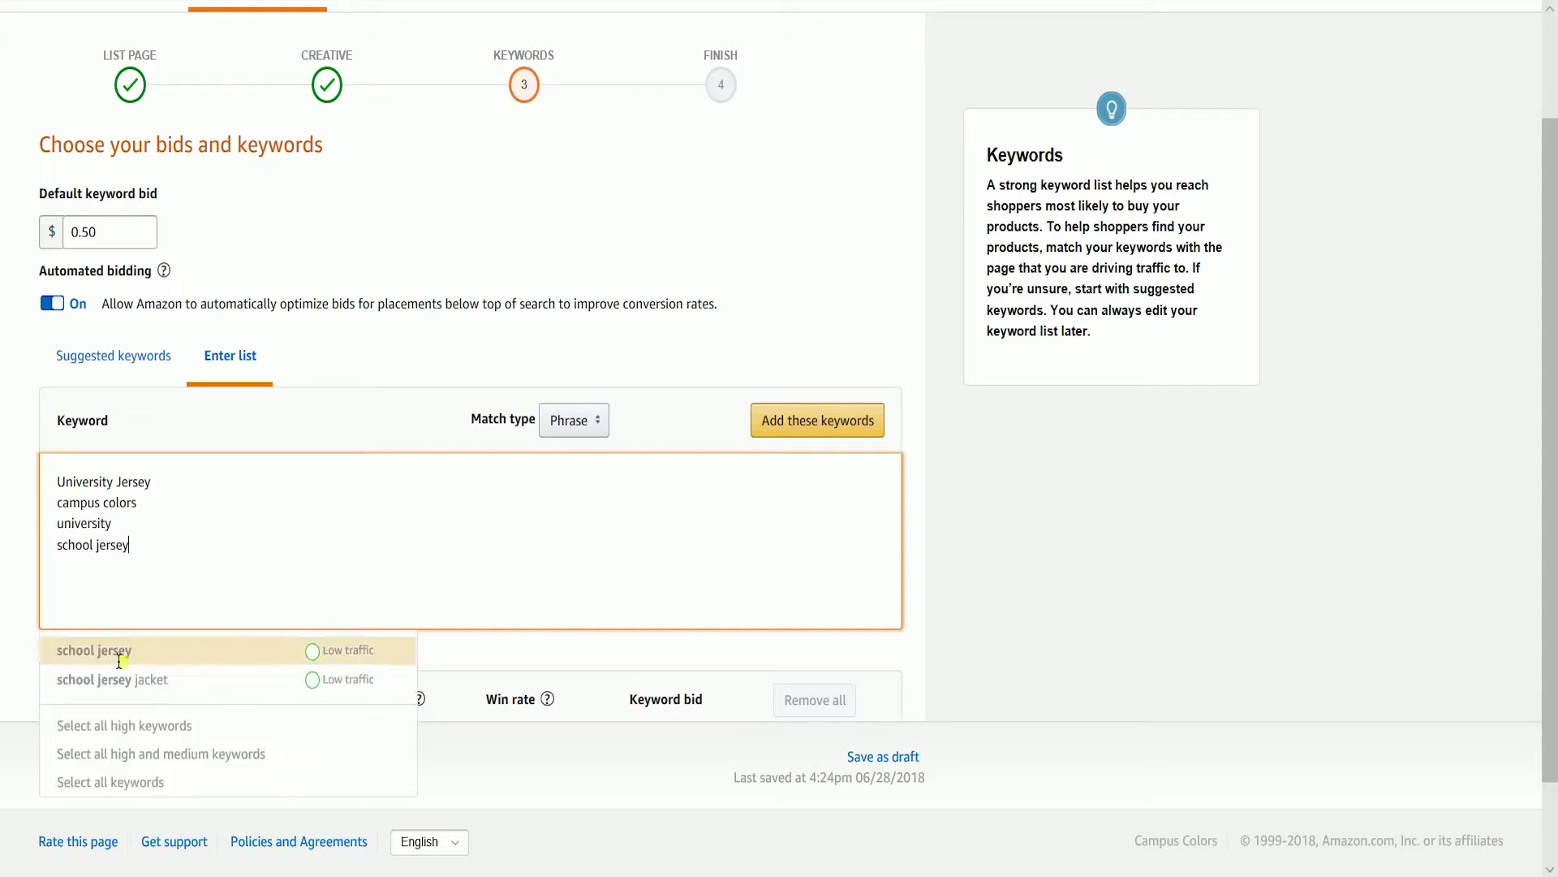
{"action": "left_click", "coordinate": [119, 659]}
{"action": "type", "text": "sch"}
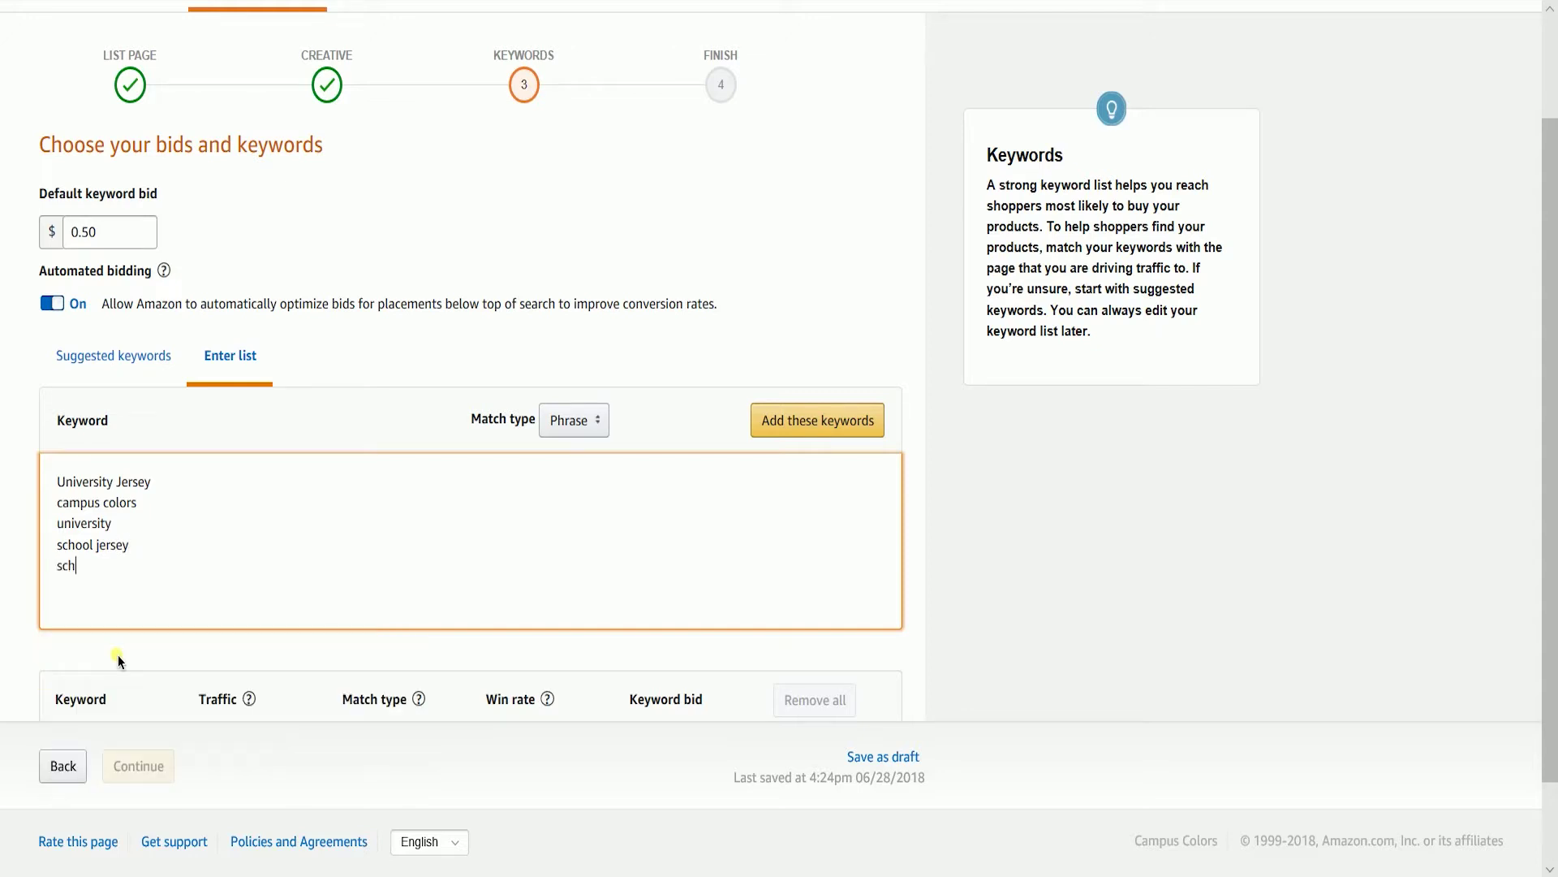
{"action": "type", "text": "ool jacket"}
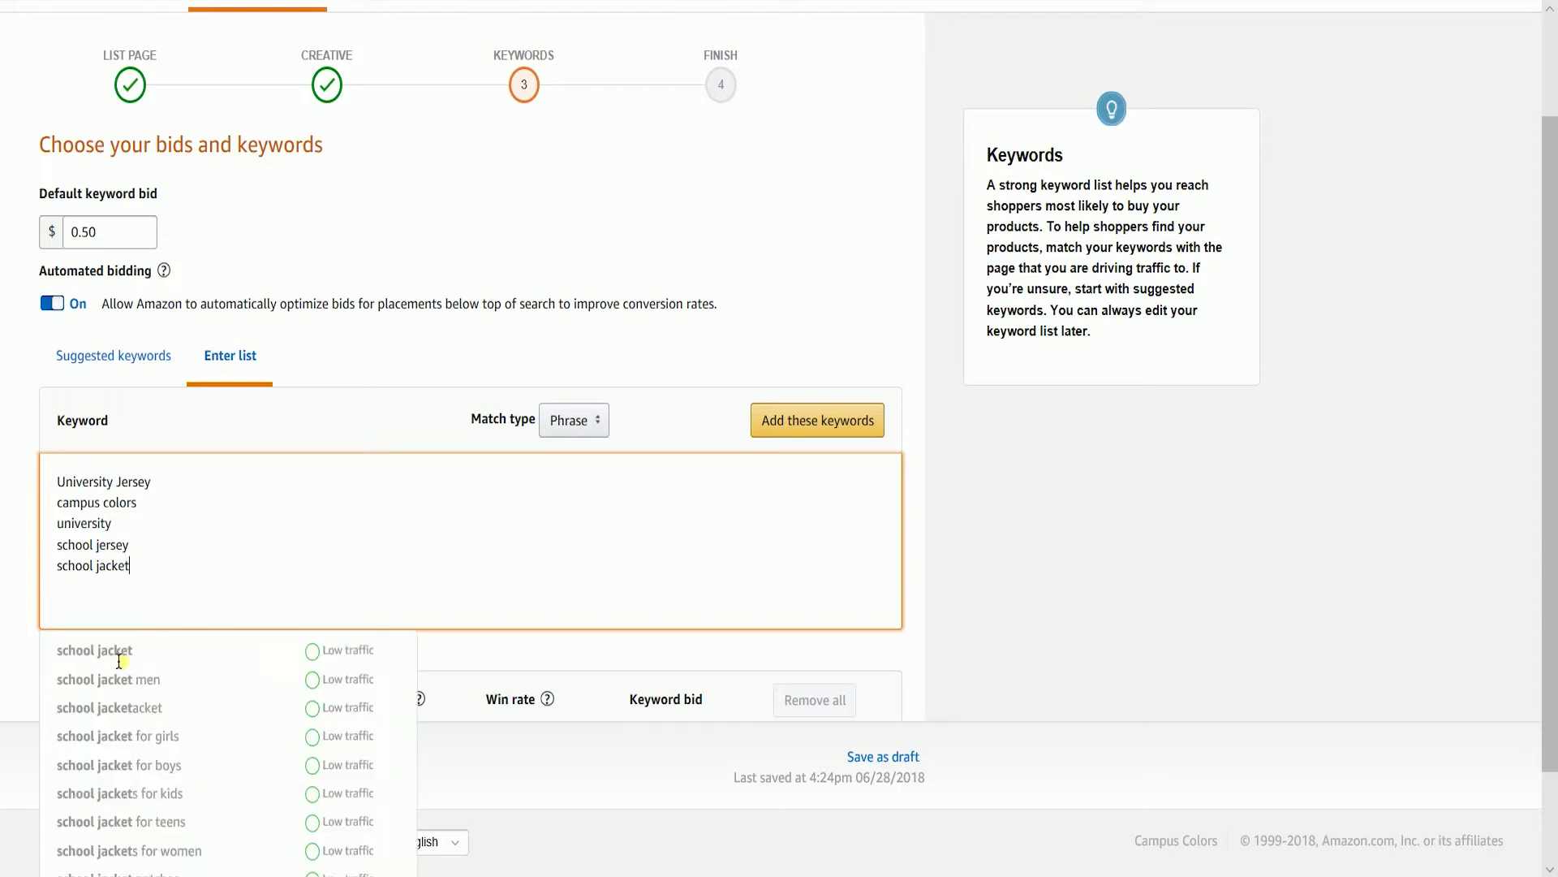
{"action": "left_click", "coordinate": [145, 663]}
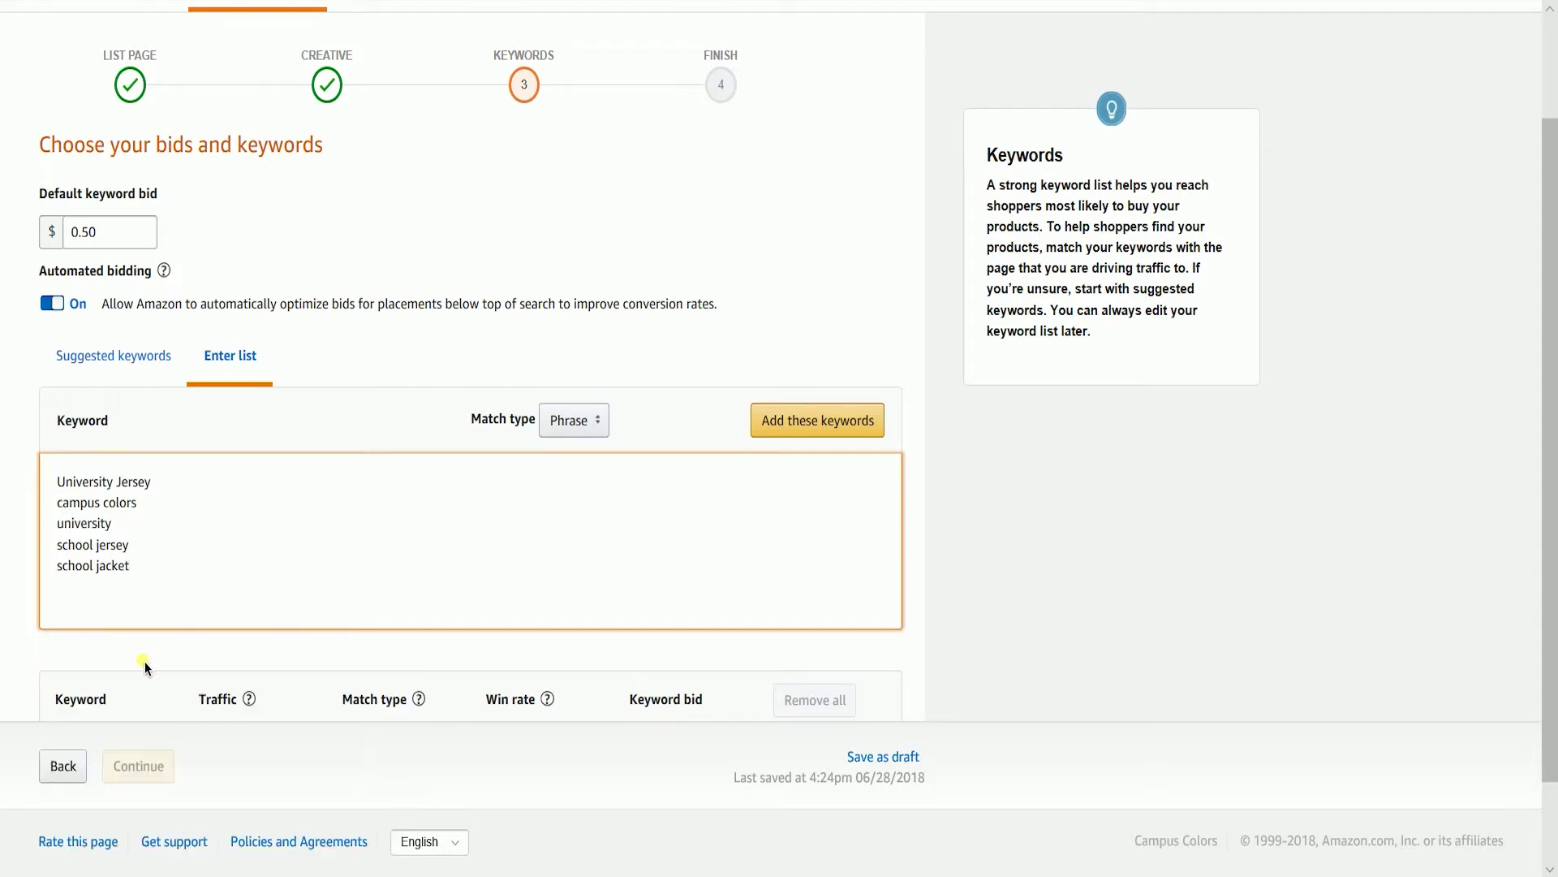
- Add the five keywords, raise the university bid to 1.16, save it and continue to the Finish step
{"action": "left_click", "coordinate": [817, 414]}
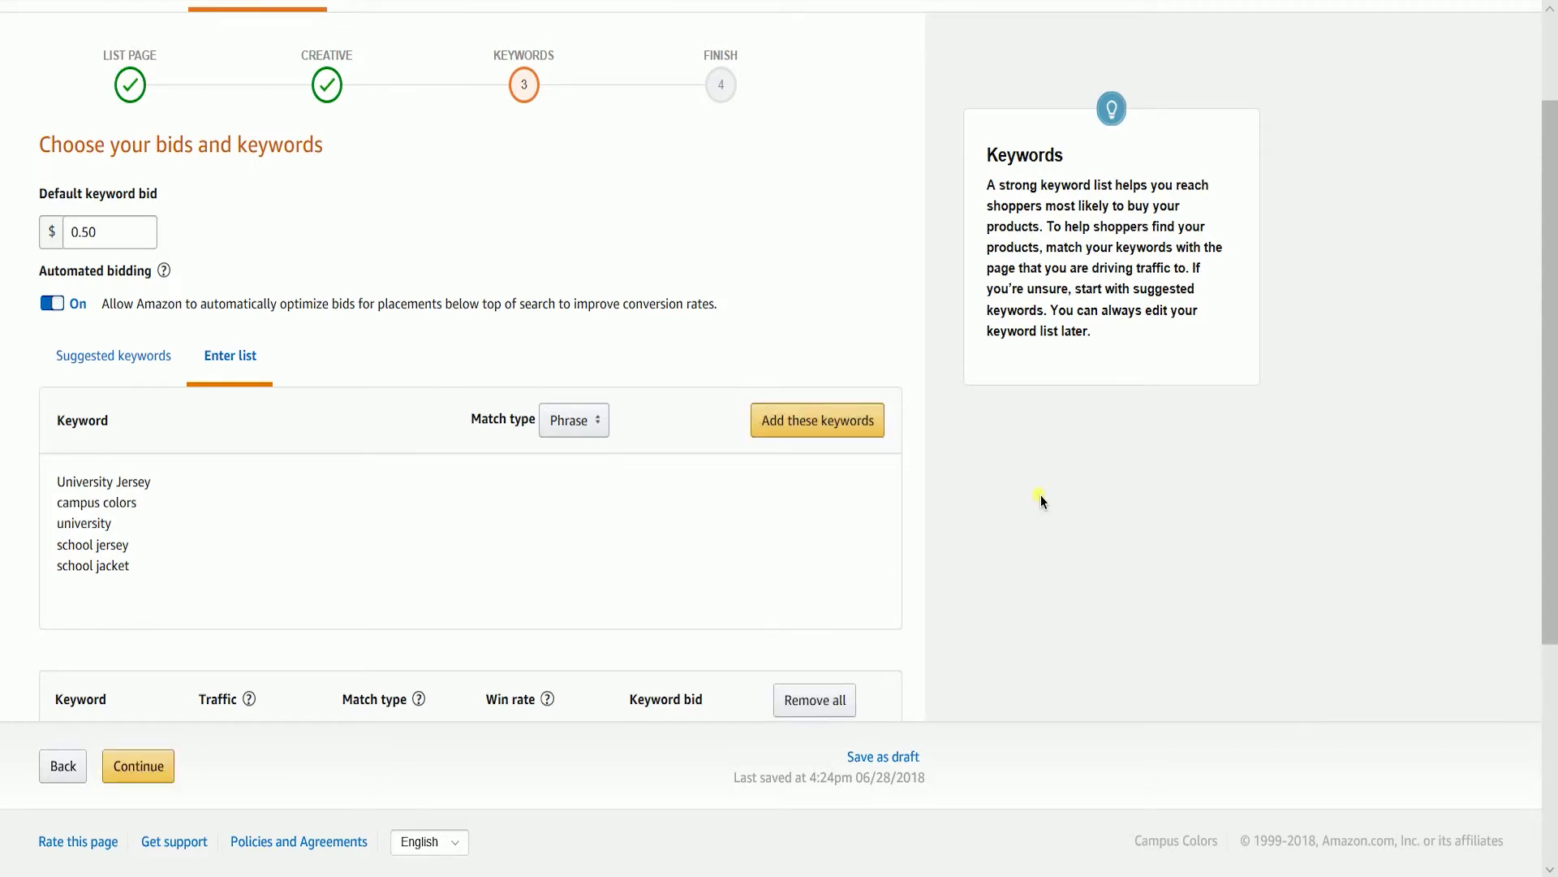
{"action": "scroll", "coordinate": [1041, 499], "scroll_direction": "down", "scroll_amount": 2}
{"action": "scroll", "coordinate": [1041, 500], "scroll_direction": "down", "scroll_amount": 3}
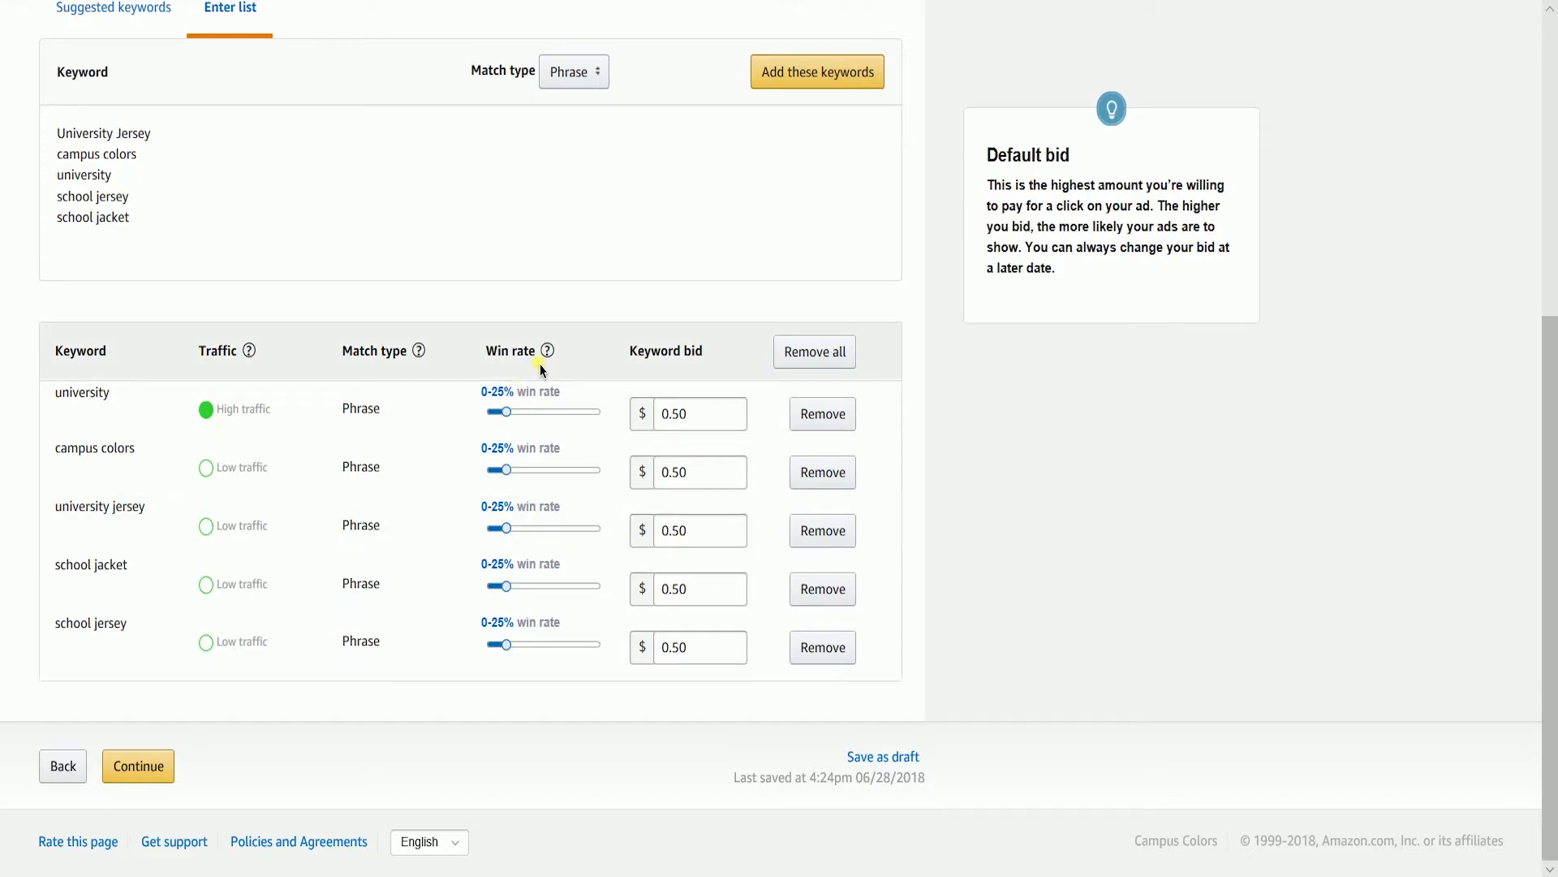
{"action": "left_click", "coordinate": [508, 415]}
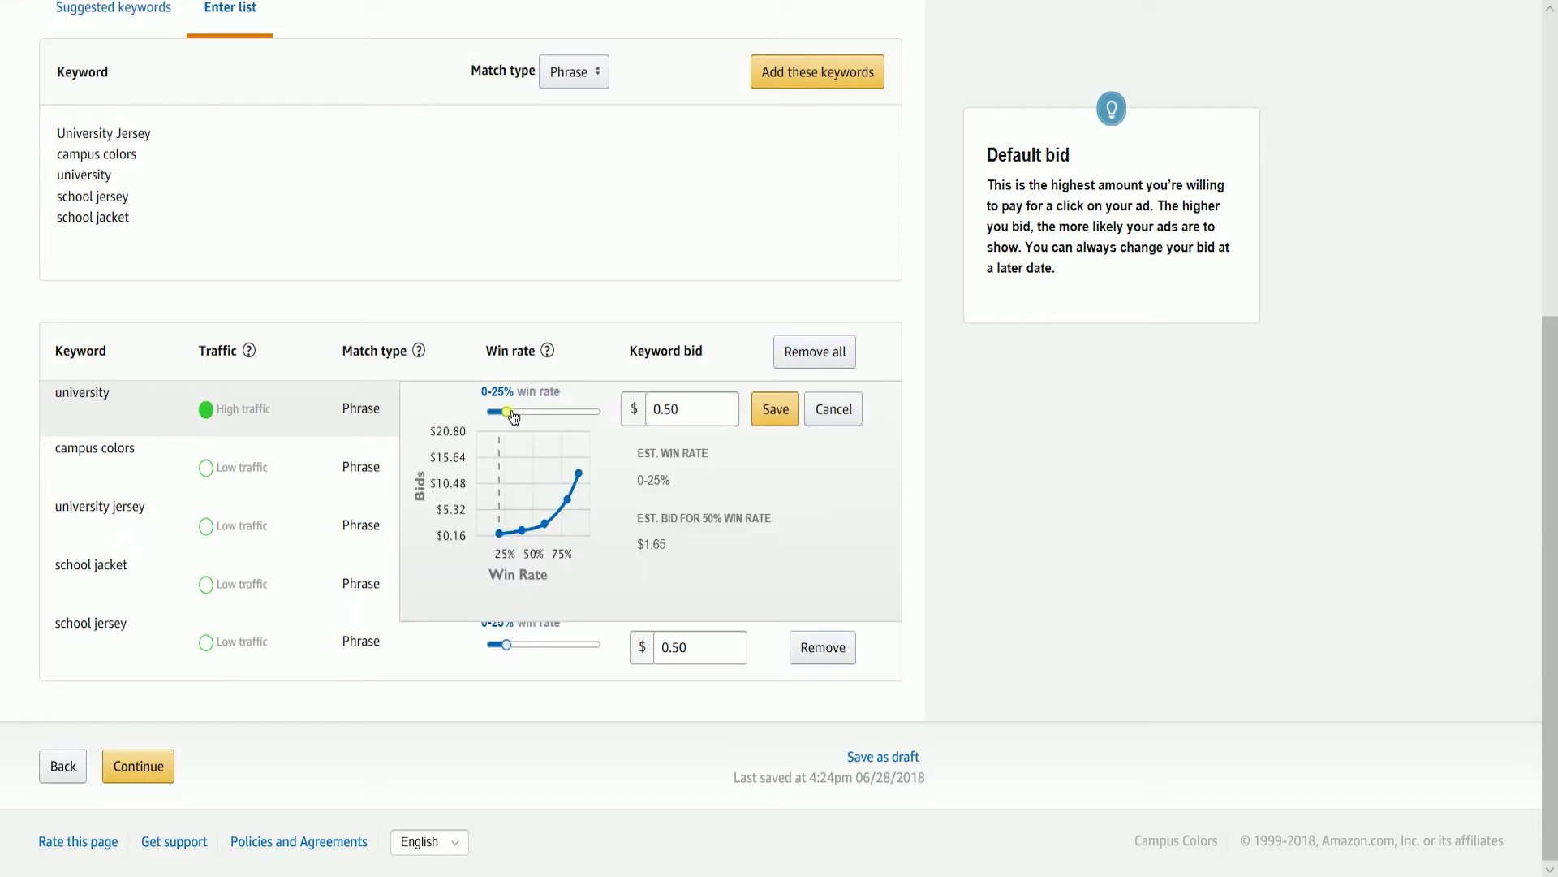
{"action": "mouse_move", "coordinate": [521, 420]}
{"action": "left_mouse_down"}
{"action": "mouse_move", "coordinate": [561, 423]}
{"action": "mouse_move", "coordinate": [532, 425]}
{"action": "left_mouse_up"}
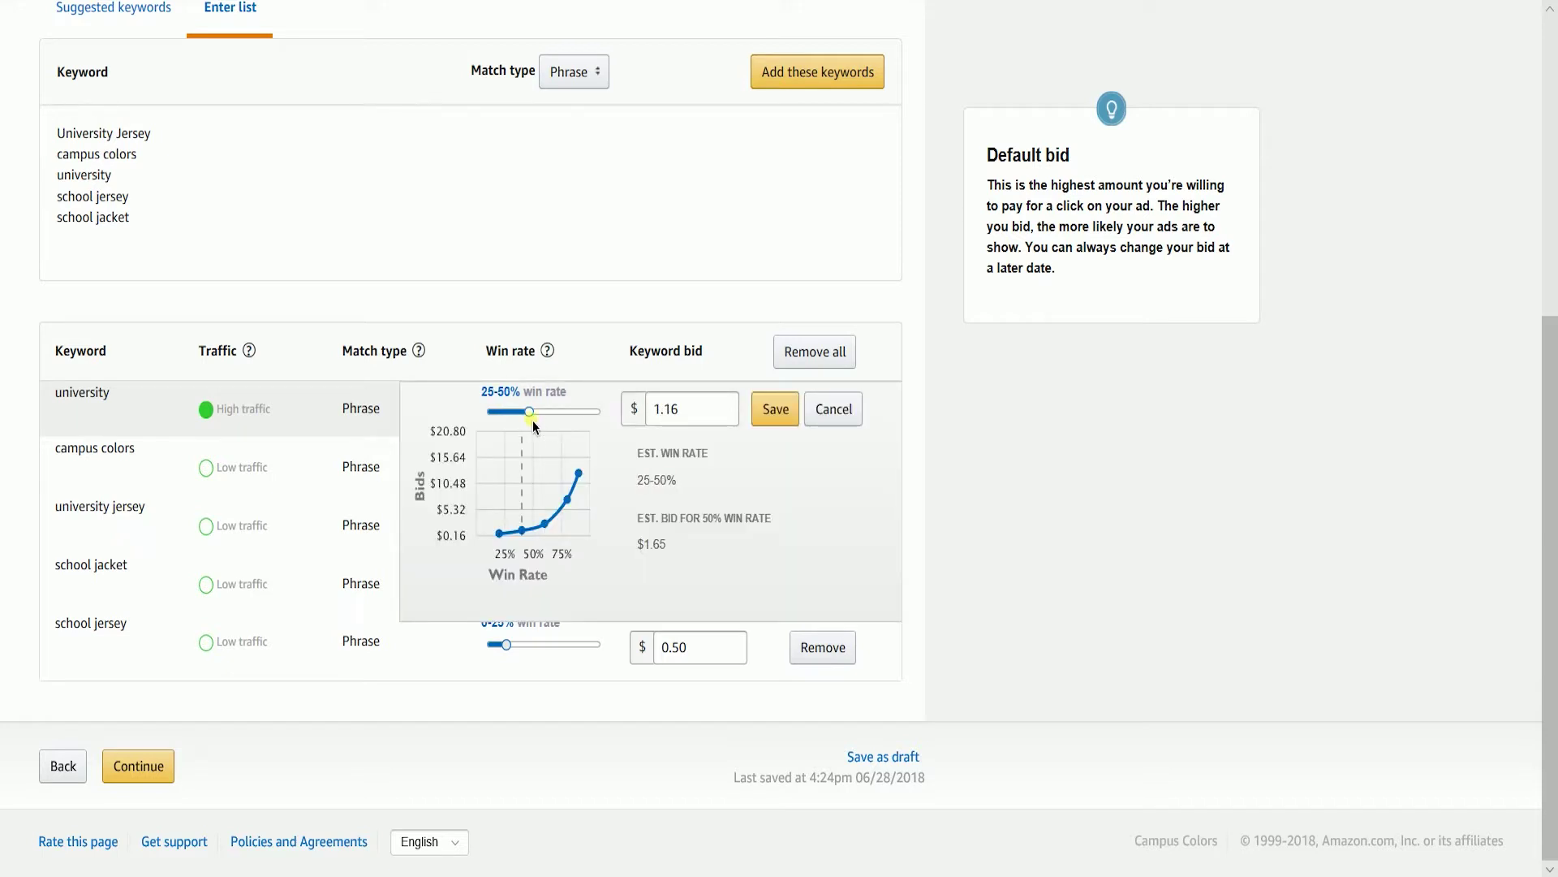
{"action": "mouse_move", "coordinate": [532, 420]}
{"action": "left_mouse_down"}
{"action": "mouse_move", "coordinate": [516, 422]}
{"action": "mouse_move", "coordinate": [532, 423]}
{"action": "left_mouse_up"}
{"action": "left_click", "coordinate": [777, 412]}
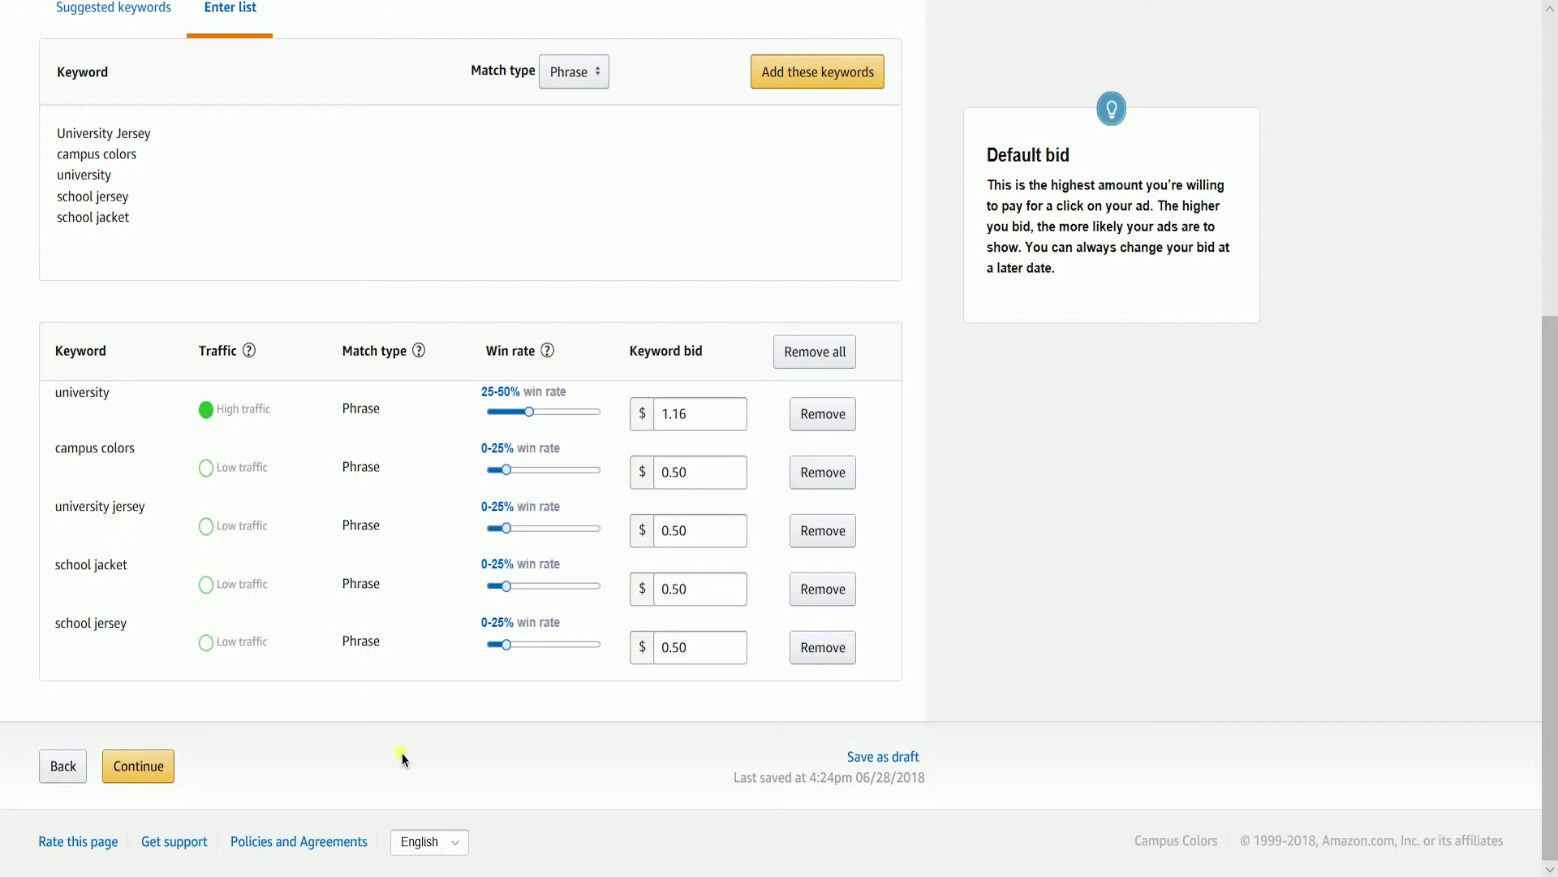
{"action": "left_click", "coordinate": [123, 780]}
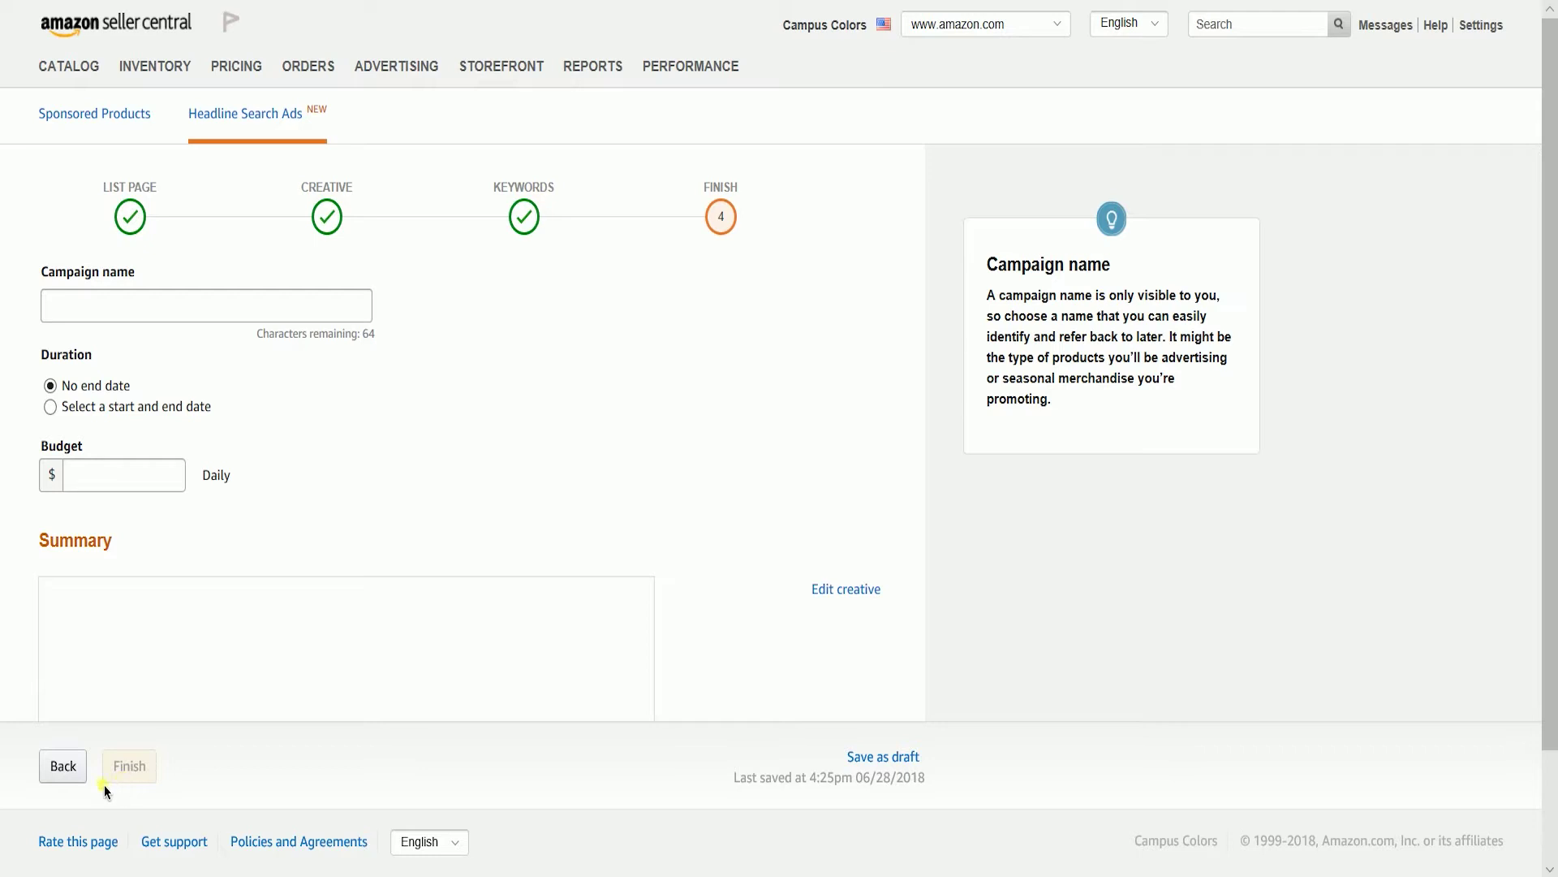
- Name the campaign All Products-Auto and try a June 30 to December 30 run
{"action": "left_click", "coordinate": [137, 308]}
{"action": "type", "text": "All"}
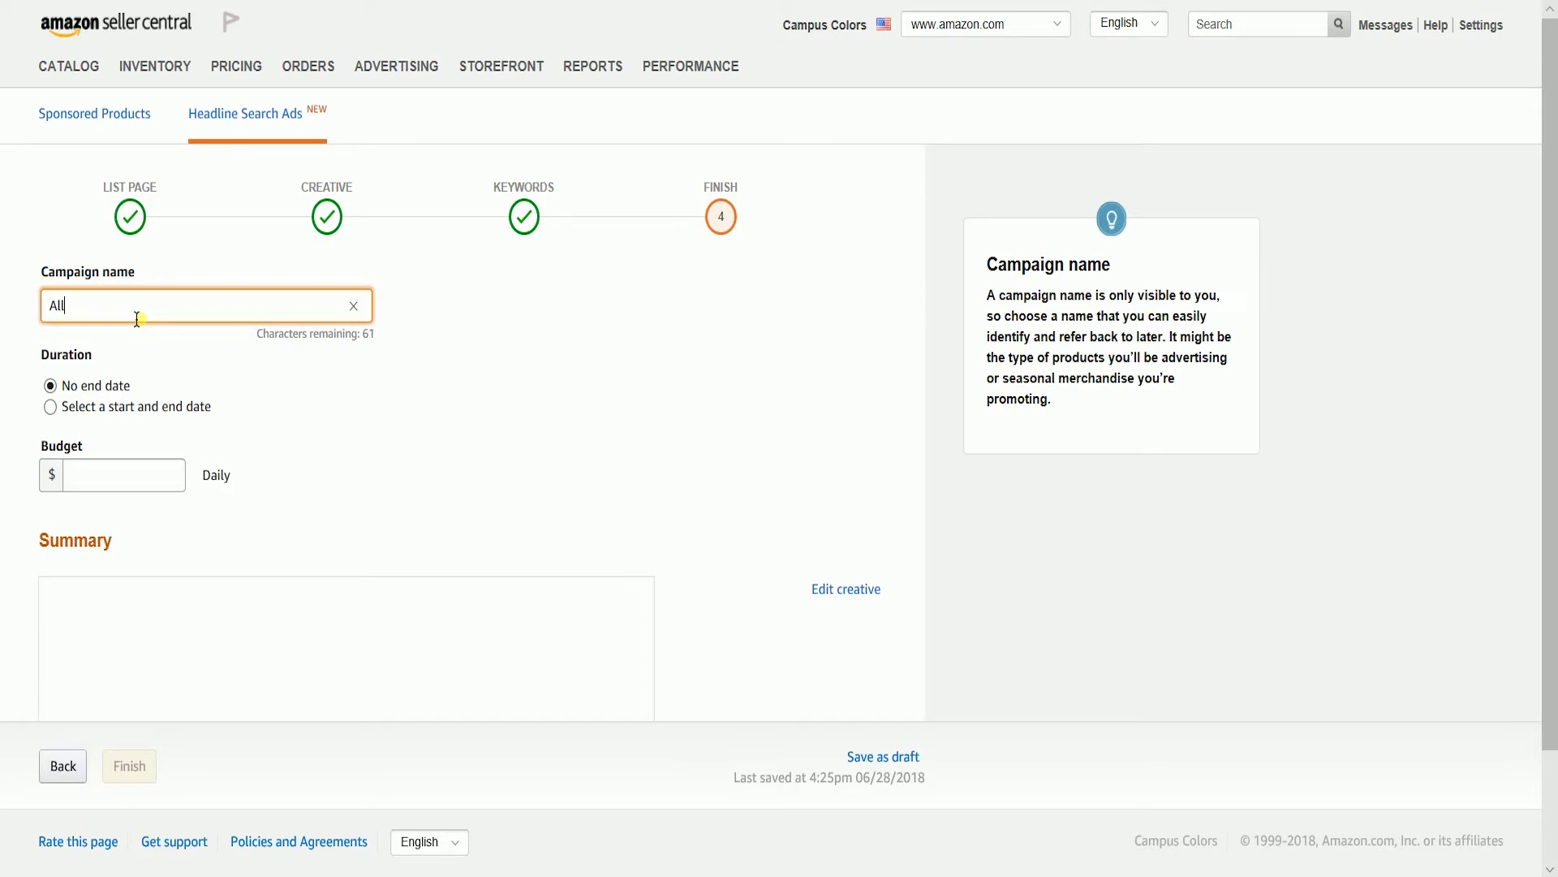
{"action": "type", "text": " Products-"}
{"action": "type", "text": "Auto"}
{"action": "left_click", "coordinate": [256, 393]}
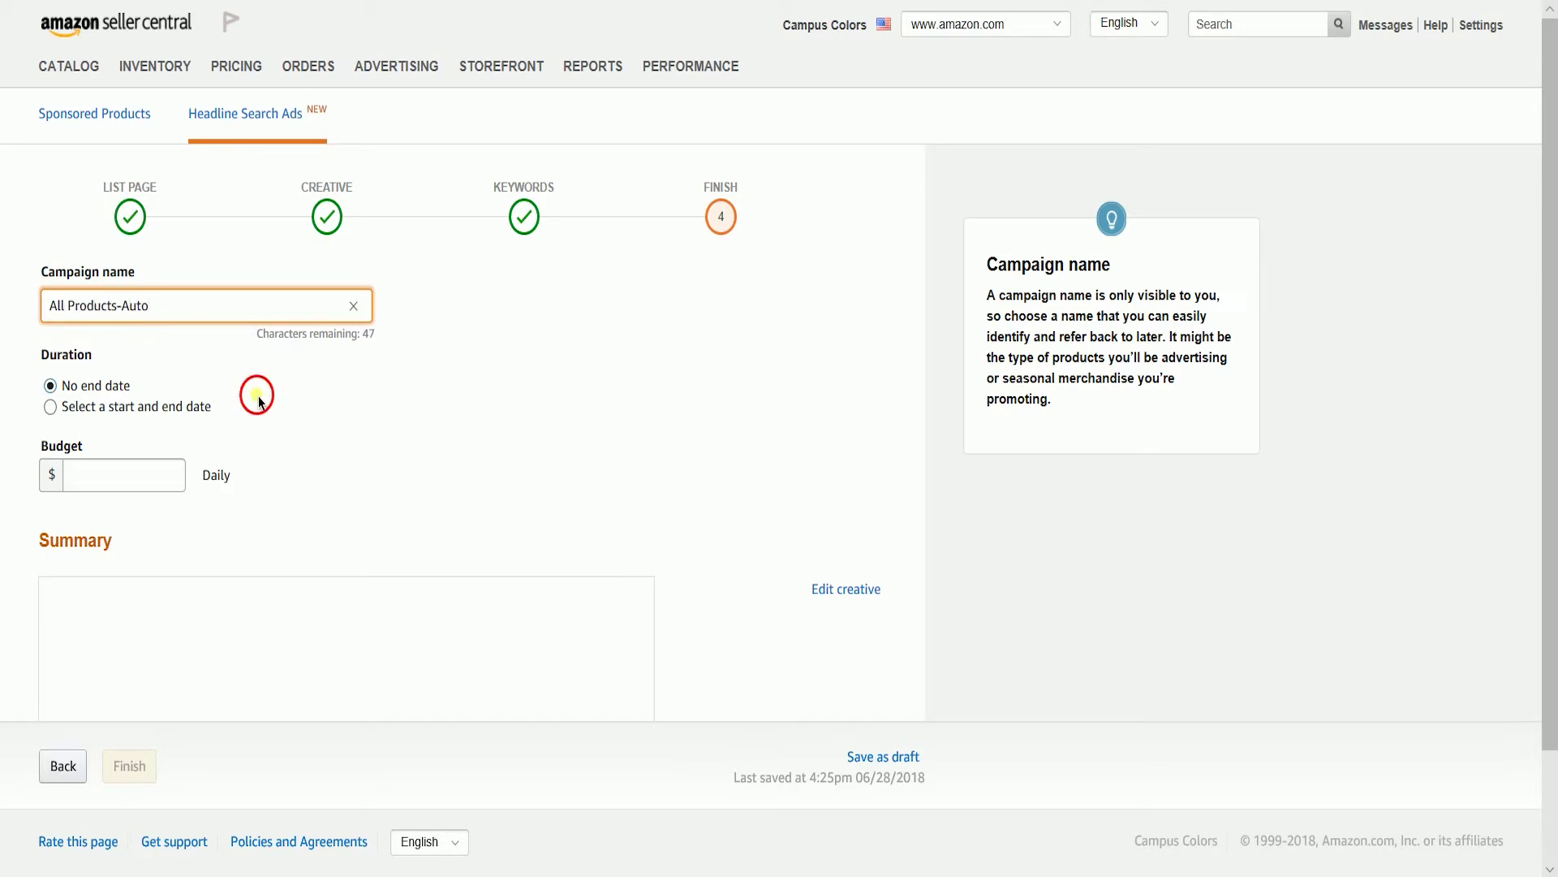
{"action": "left_click", "coordinate": [197, 415]}
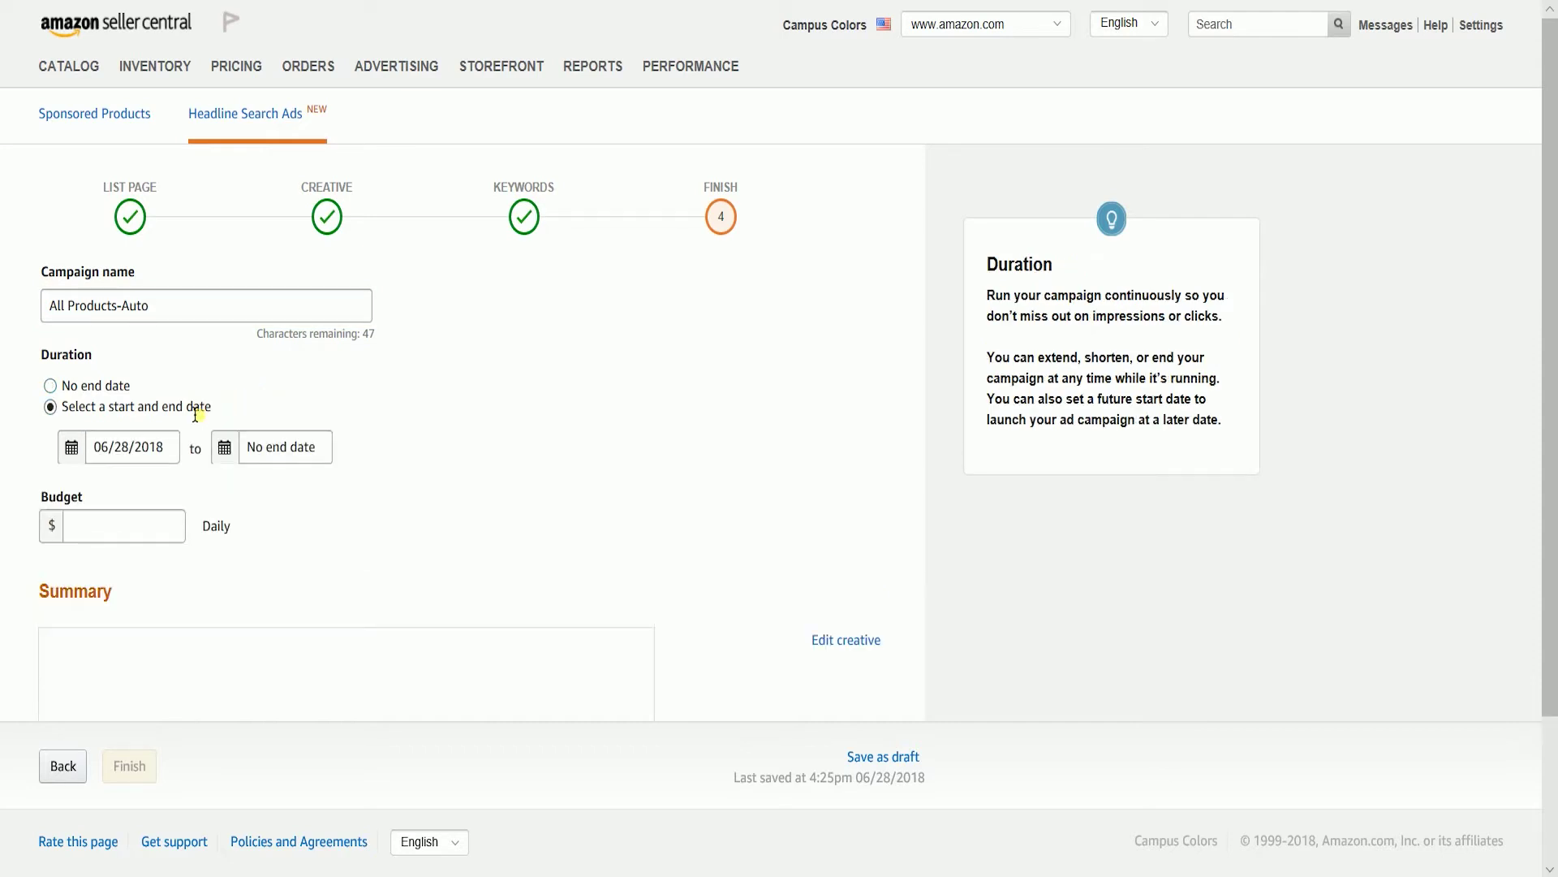
{"action": "left_click", "coordinate": [161, 452]}
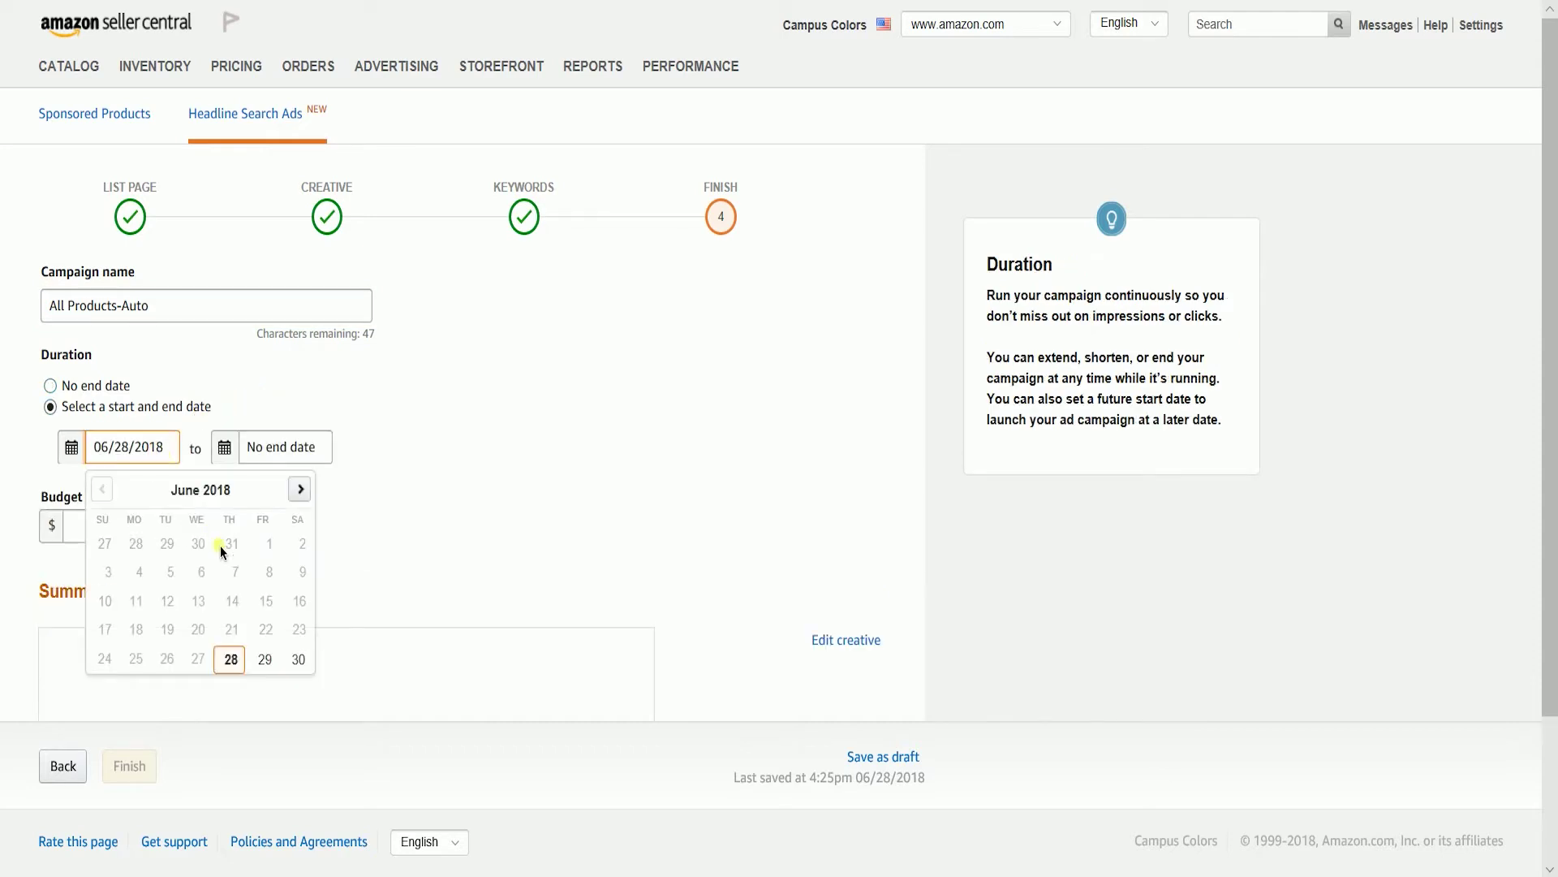
{"action": "left_click", "coordinate": [299, 658]}
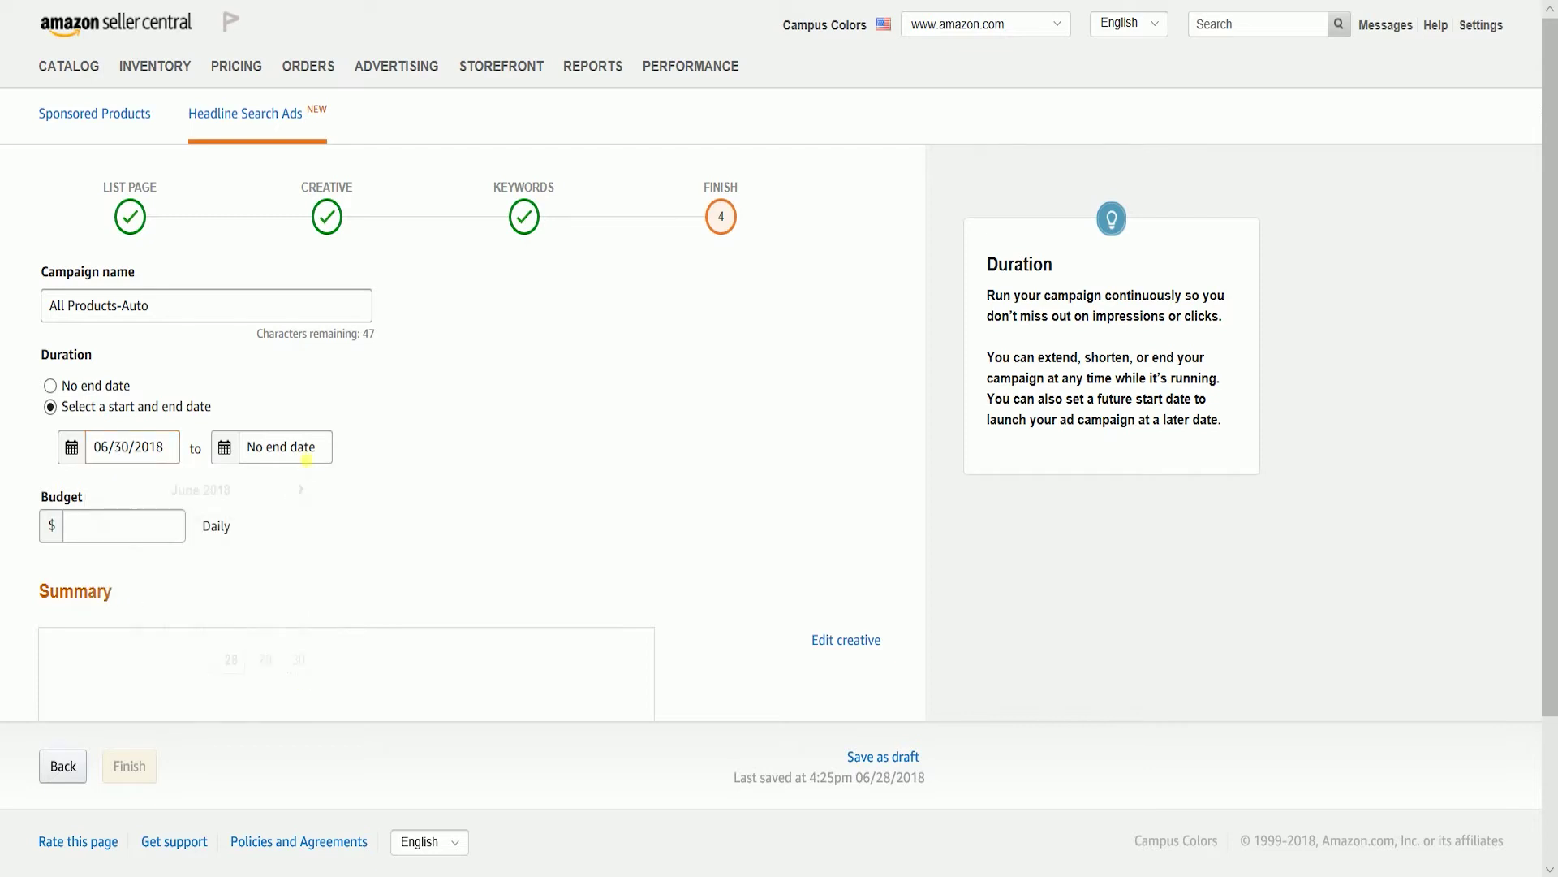
{"action": "left_click", "coordinate": [299, 446]}
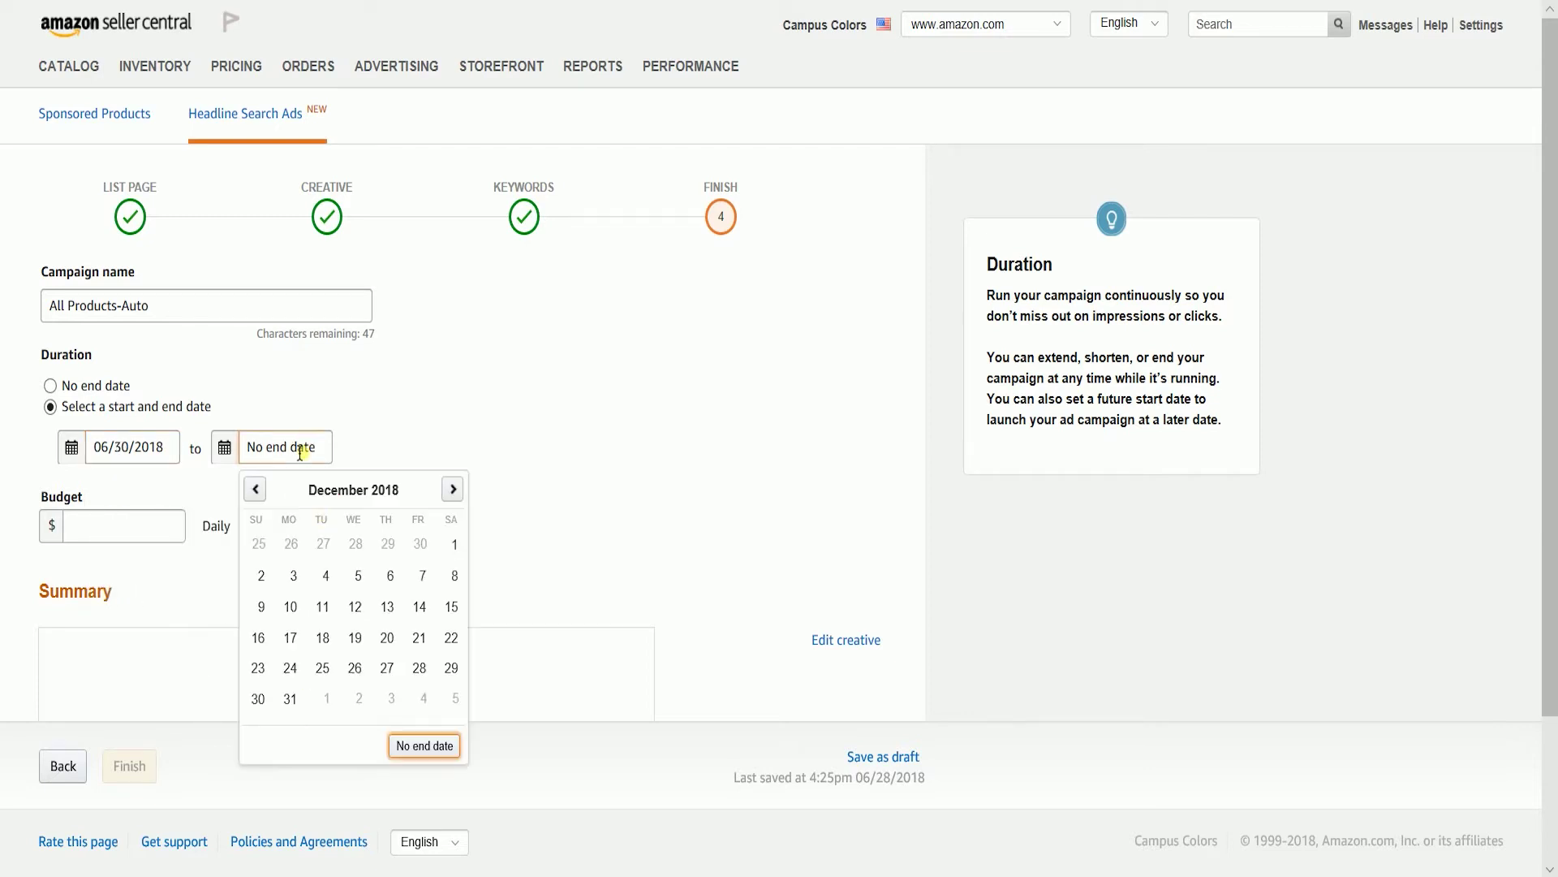
{"action": "left_click", "coordinate": [257, 698]}
- Enter a 500.00 budget, keep it Daily rather than lifetime, and run with no end date
{"action": "left_click", "coordinate": [127, 527]}
{"action": "type", "text": "500"}
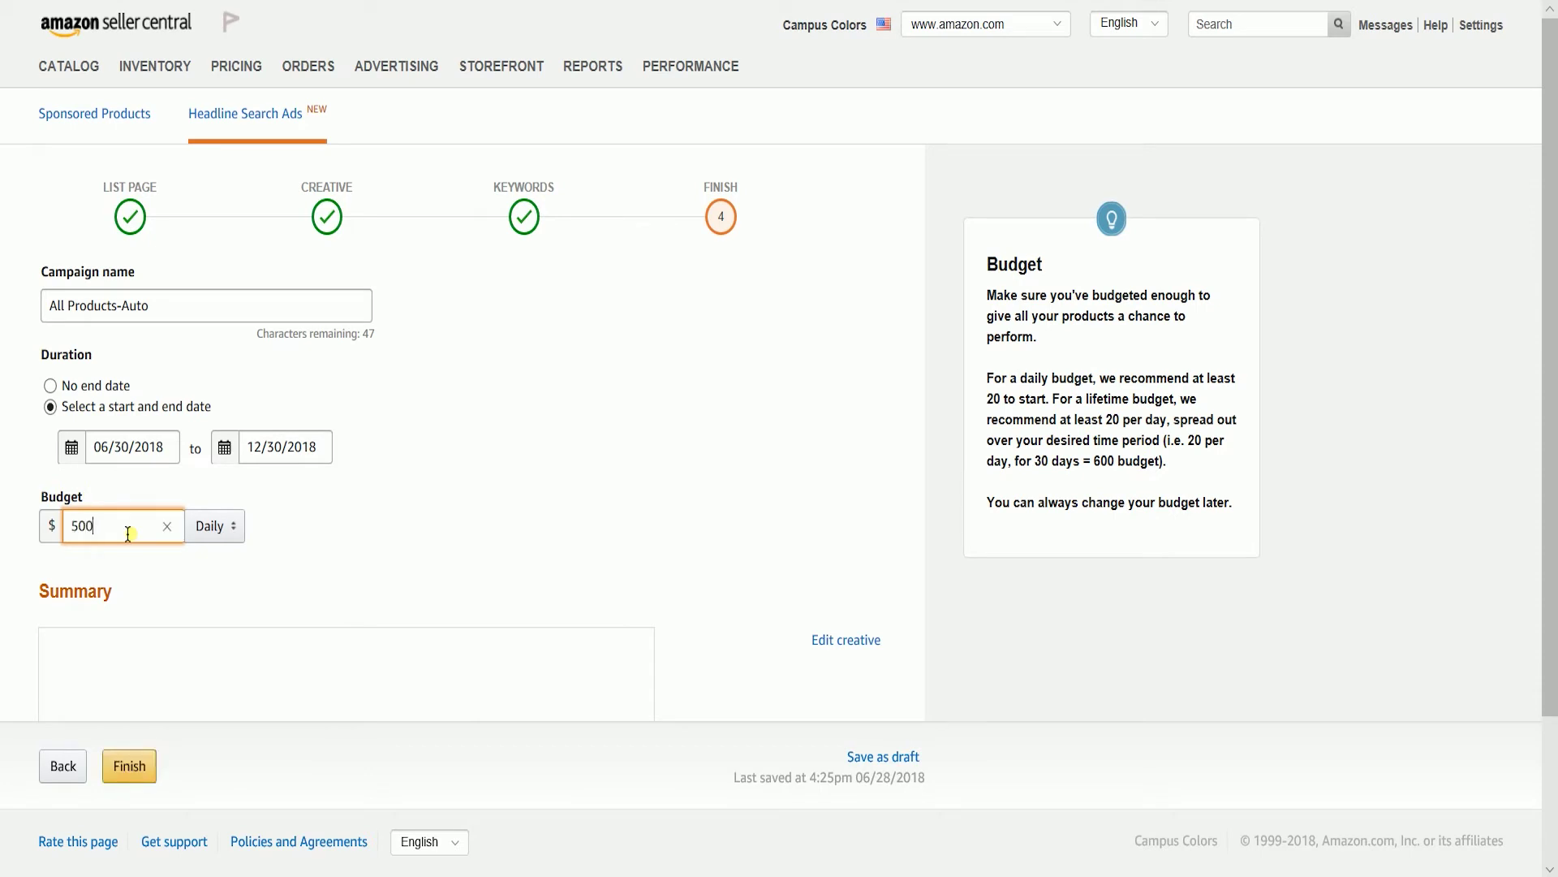
{"action": "left_click", "coordinate": [226, 532]}
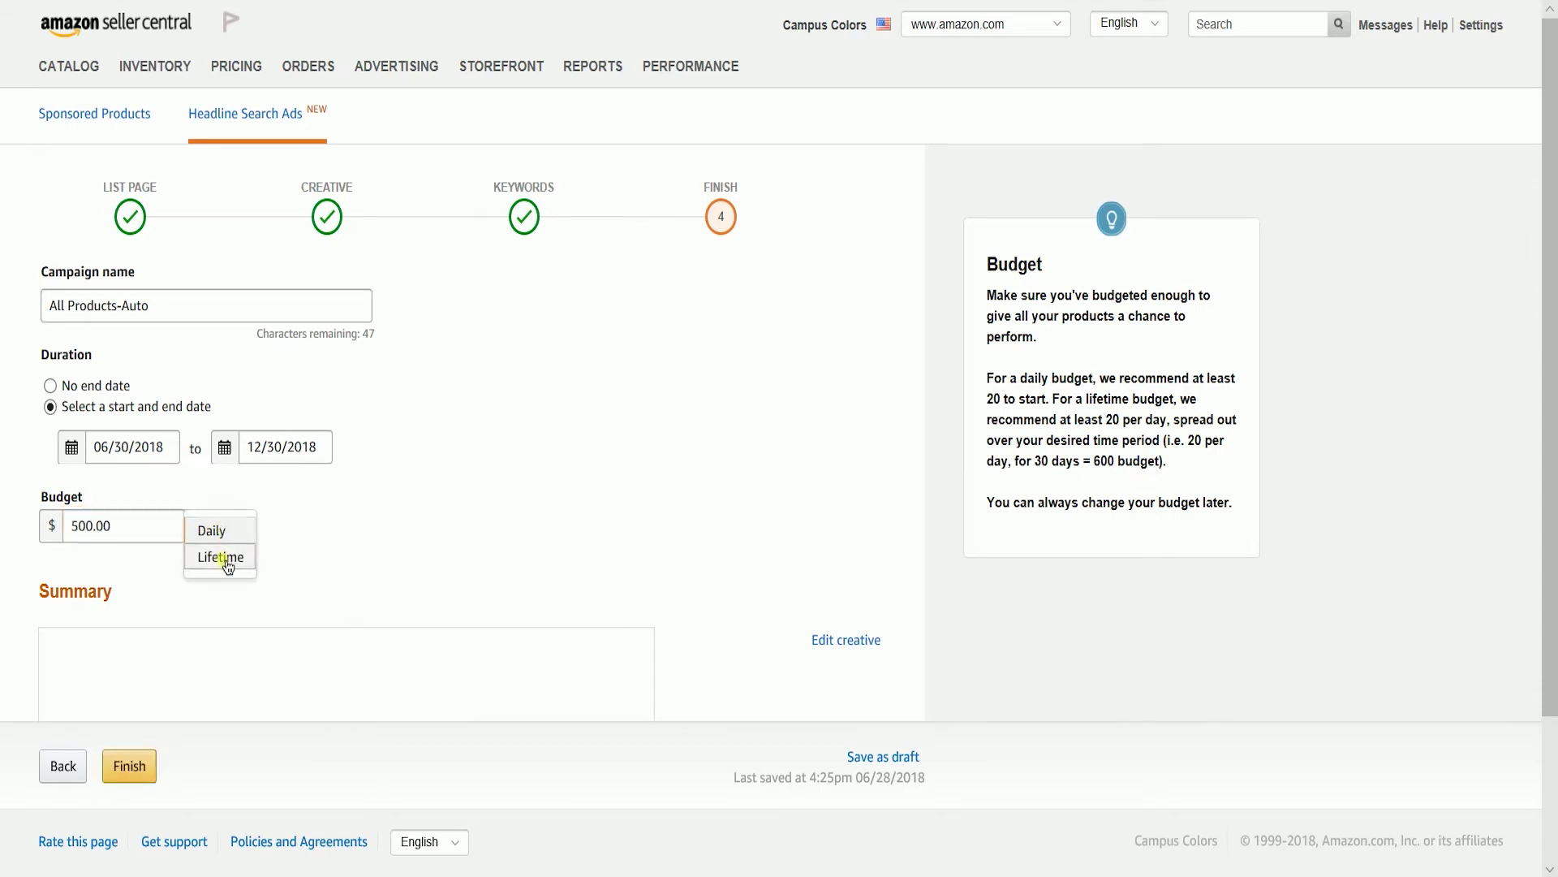
{"action": "left_click", "coordinate": [224, 559]}
{"action": "left_click", "coordinate": [229, 537]}
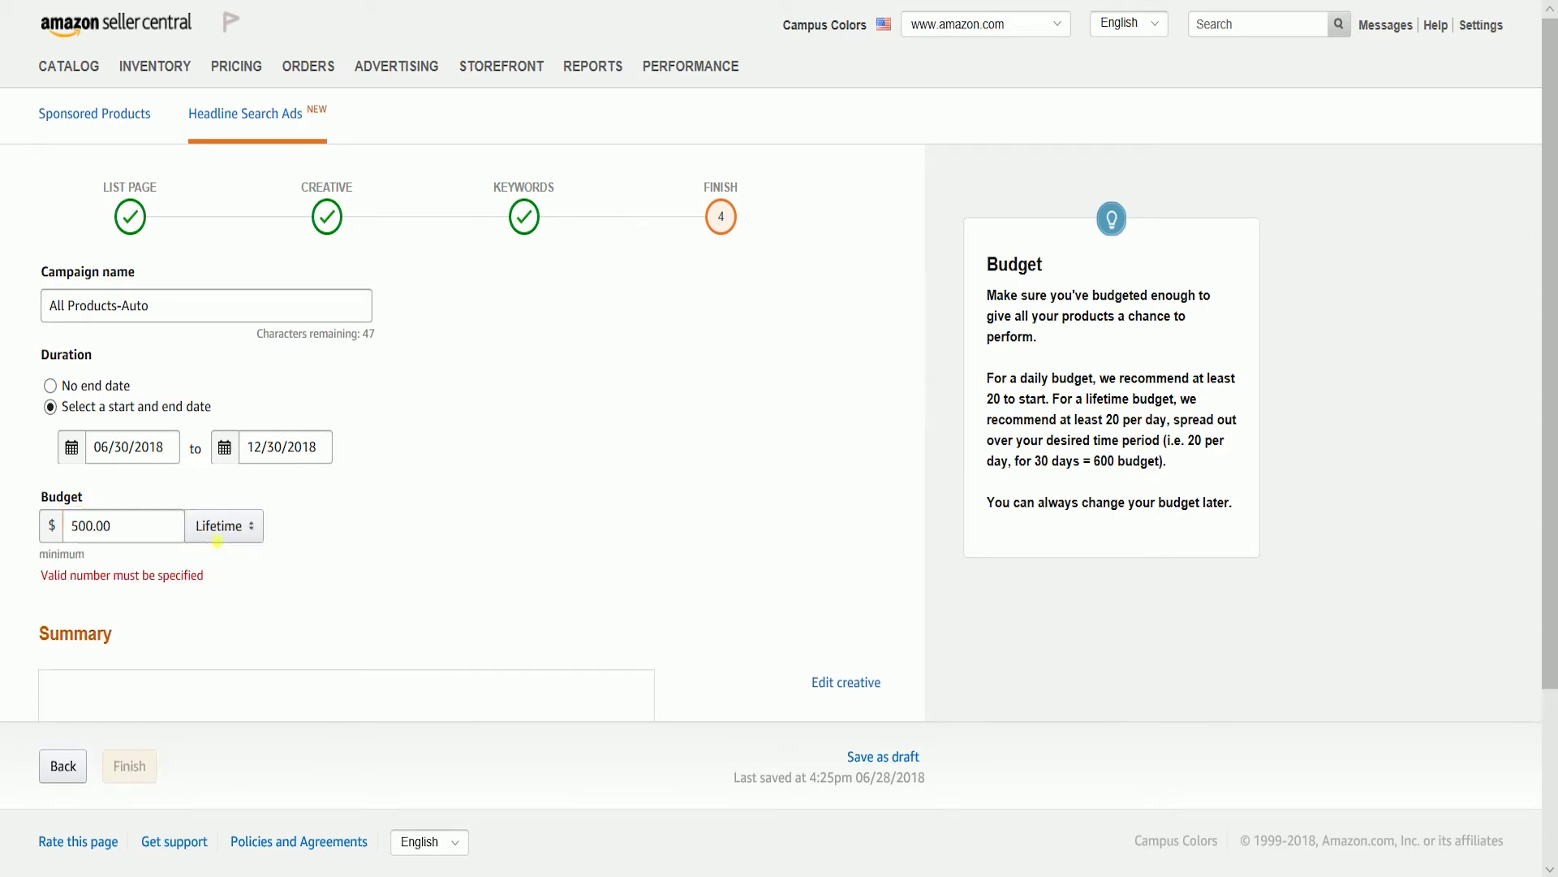
{"action": "left_click", "coordinate": [217, 537]}
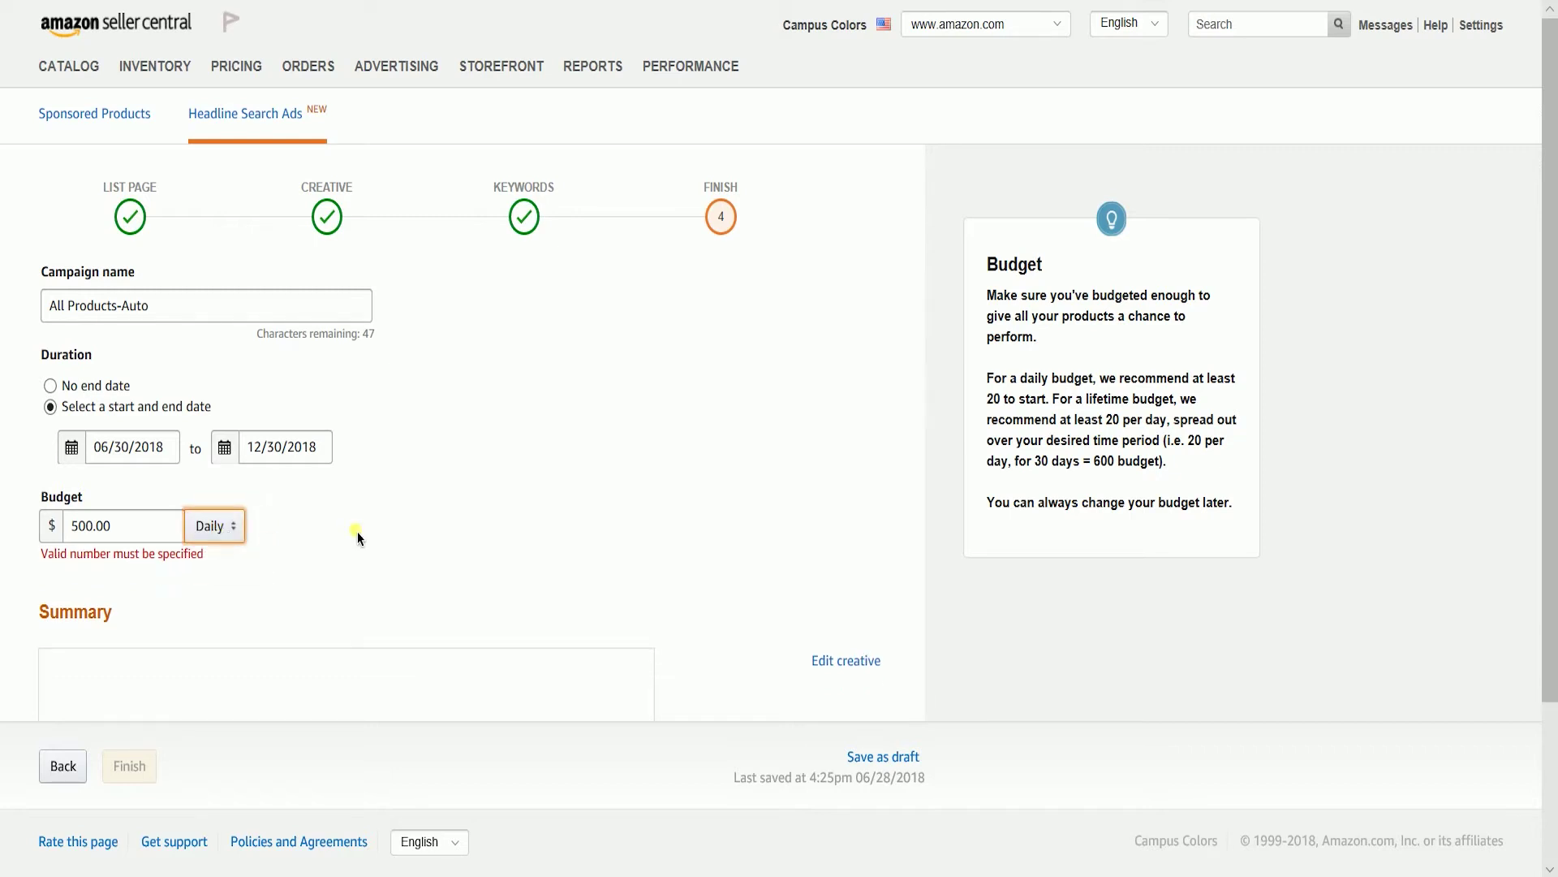
{"action": "left_click", "coordinate": [88, 384]}
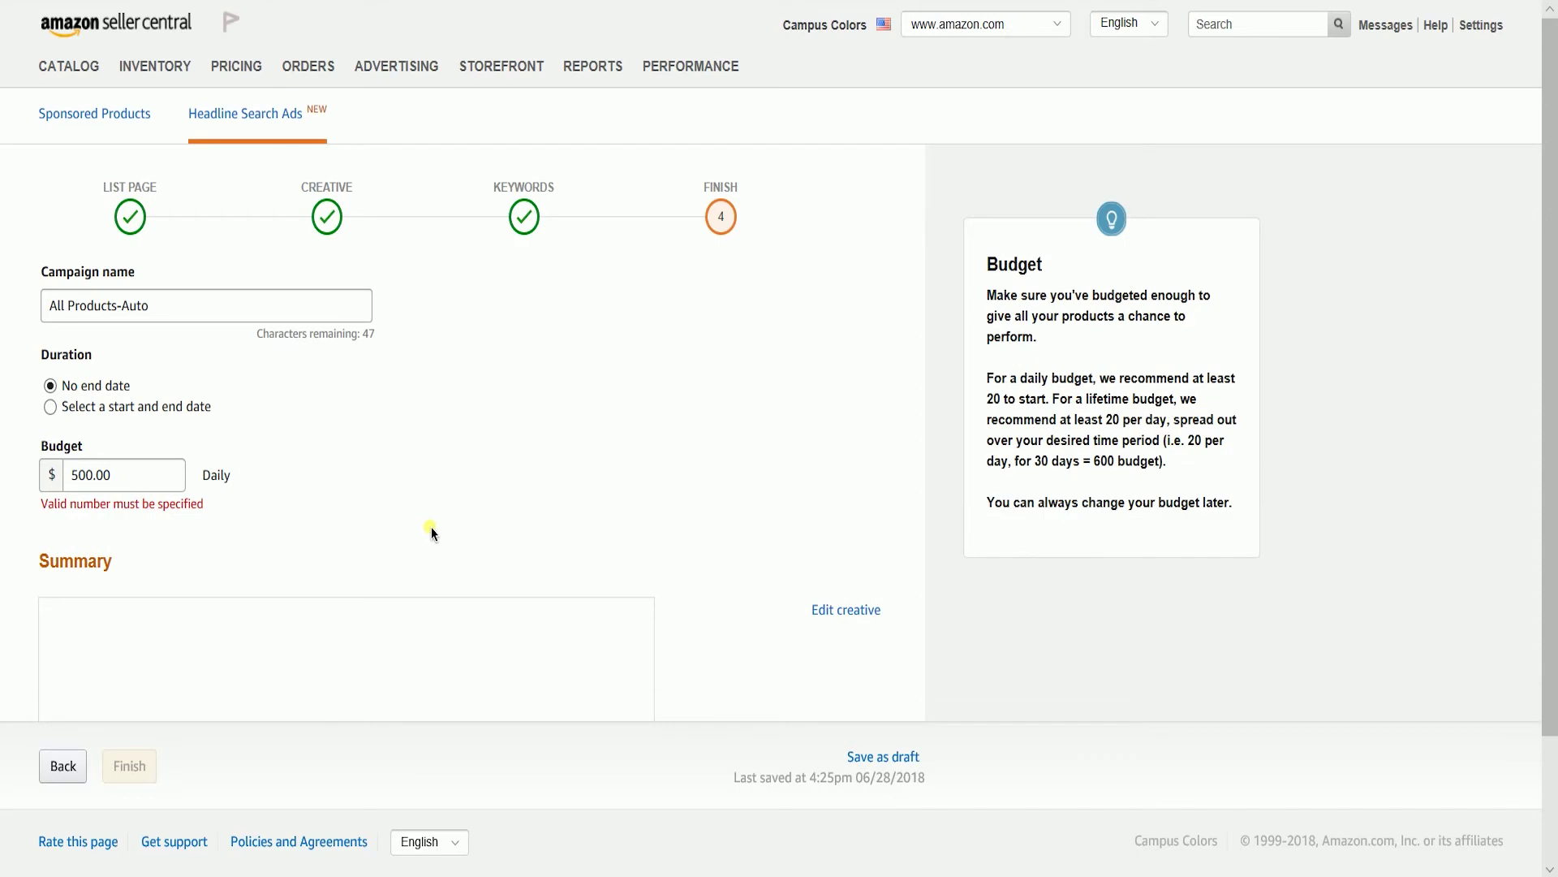
{"action": "scroll", "coordinate": [431, 527], "scroll_direction": "down", "scroll_amount": 2}
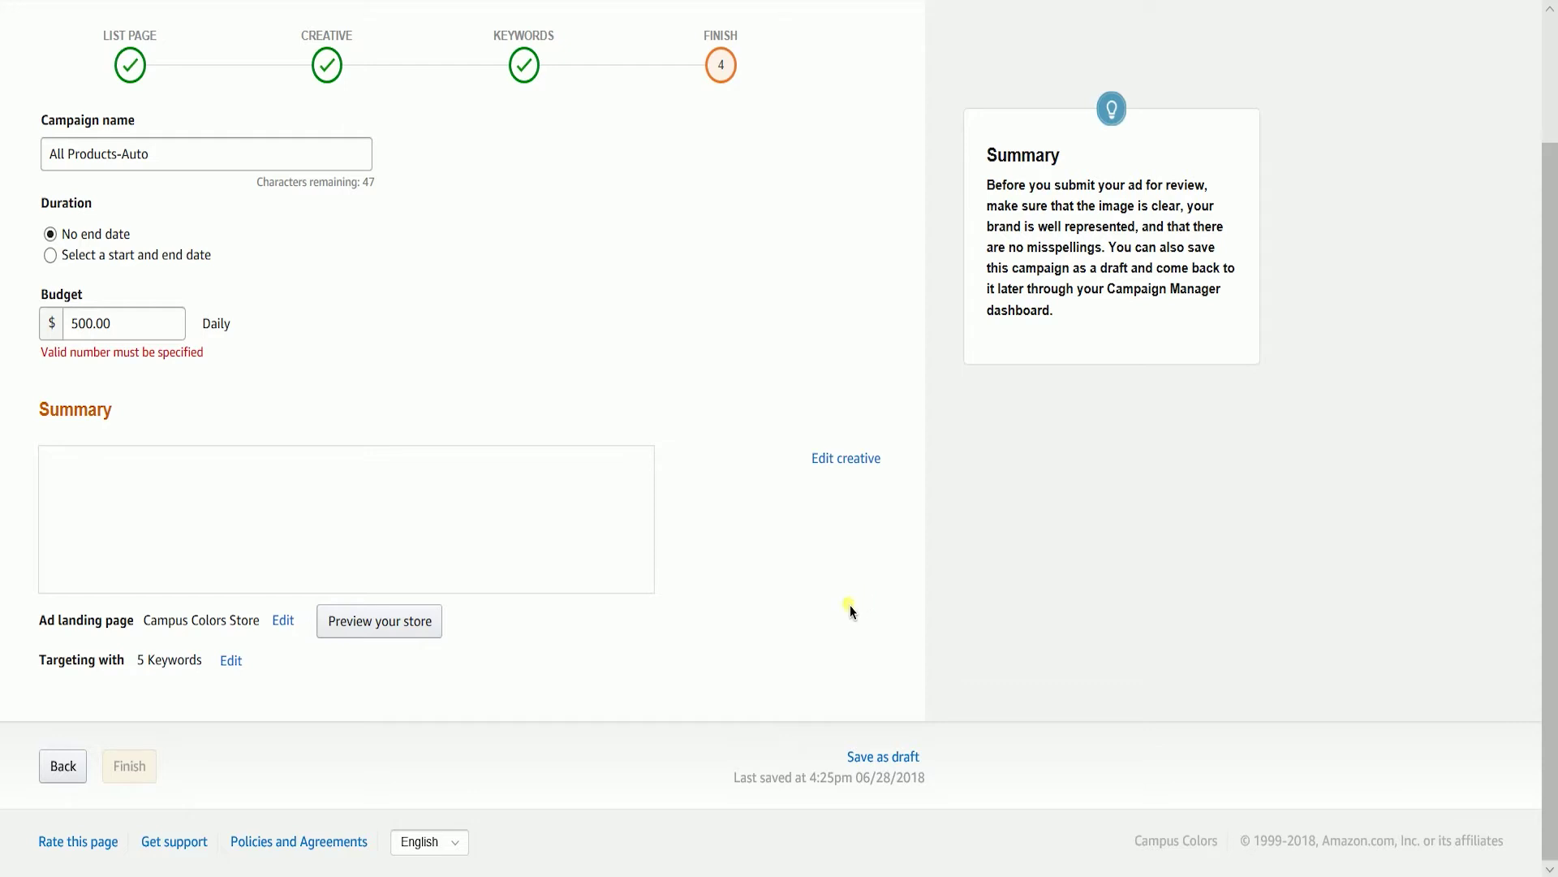
- Correct the budget to 500.00 and finish creating the All Products-Auto campaign
{"action": "left_click", "coordinate": [169, 327]}
{"action": "type", "text": "500"}
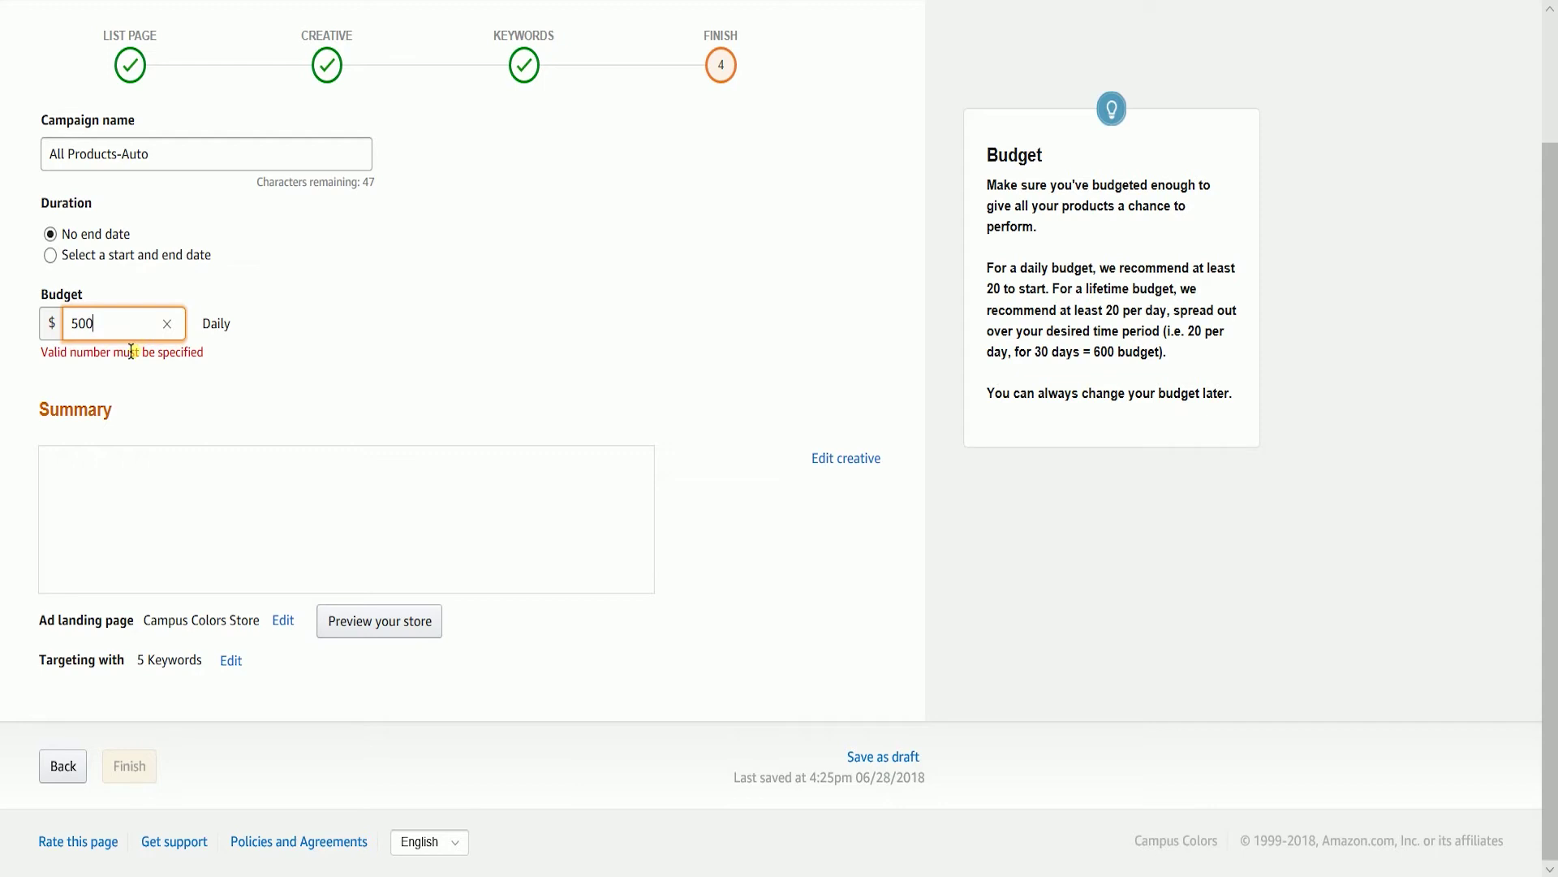
{"action": "type", "text": ".00"}
{"action": "left_click", "coordinate": [261, 353]}
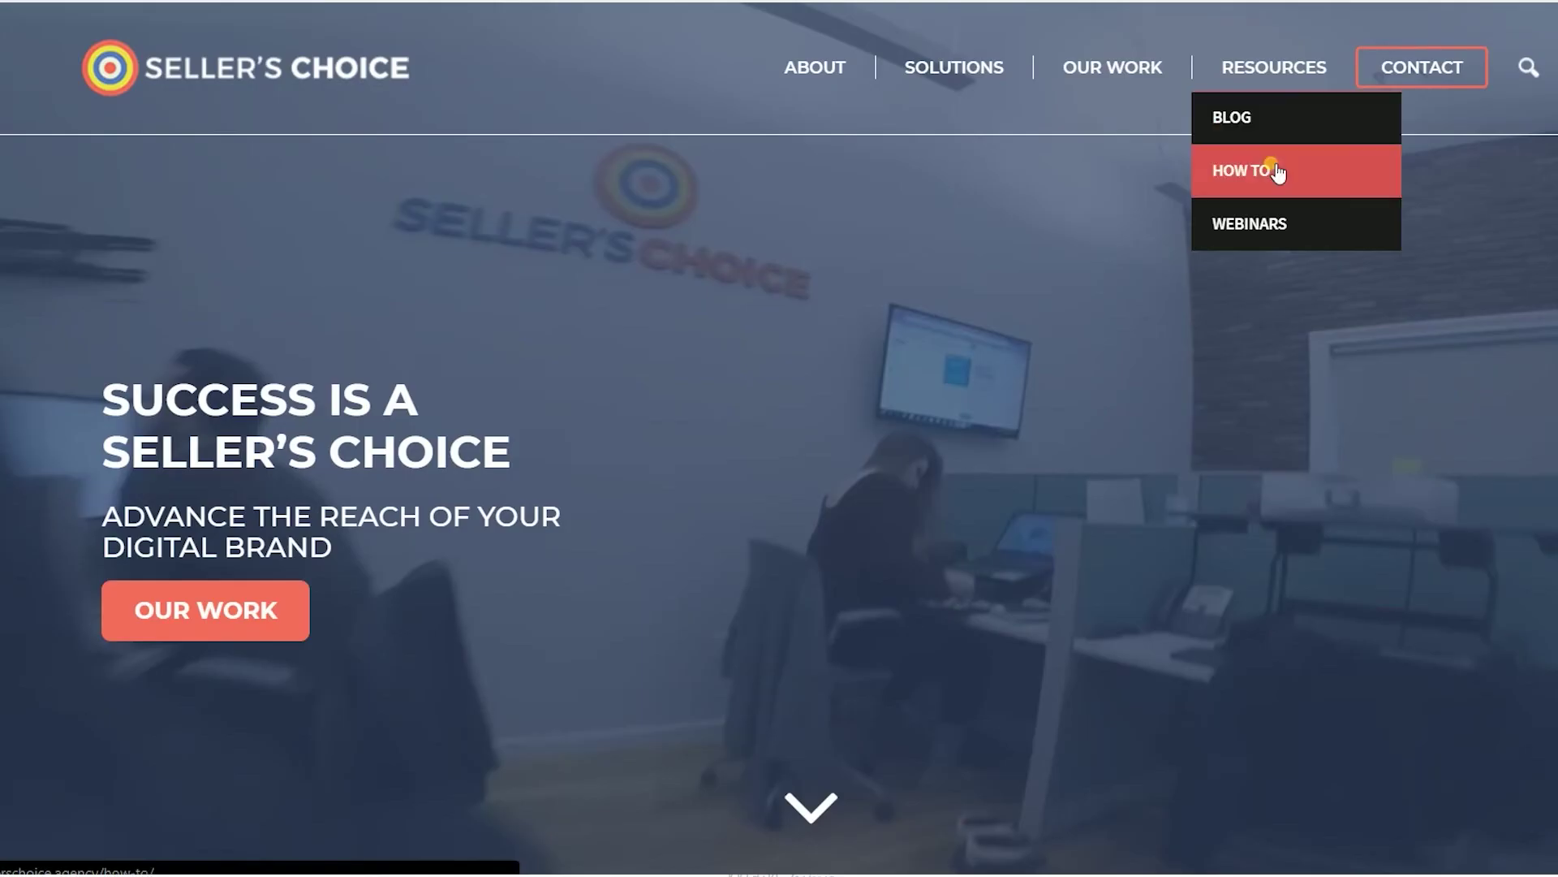
- Browse the How To and Webinars pages from the Resources menu, then go back
{"action": "left_click", "coordinate": [1266, 167]}
{"action": "scroll", "coordinate": [1197, 277], "scroll_direction": "down", "scroll_amount": 5}
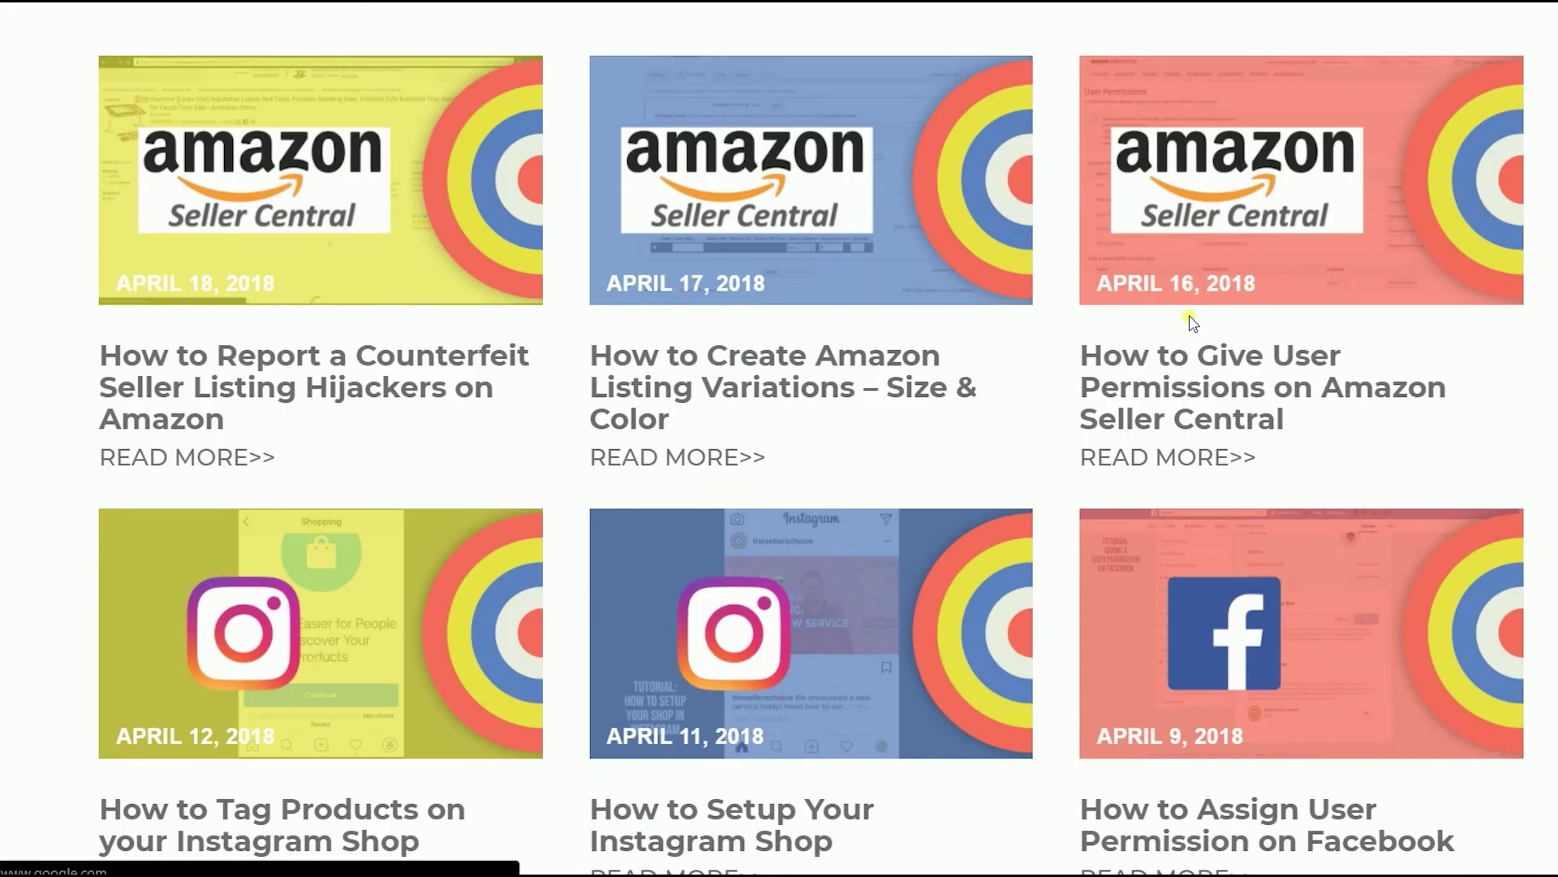
{"action": "scroll", "coordinate": [1194, 324], "scroll_direction": "up", "scroll_amount": 3}
{"action": "scroll", "coordinate": [1193, 323], "scroll_direction": "up", "scroll_amount": 2}
{"action": "left_click", "coordinate": [1268, 227]}
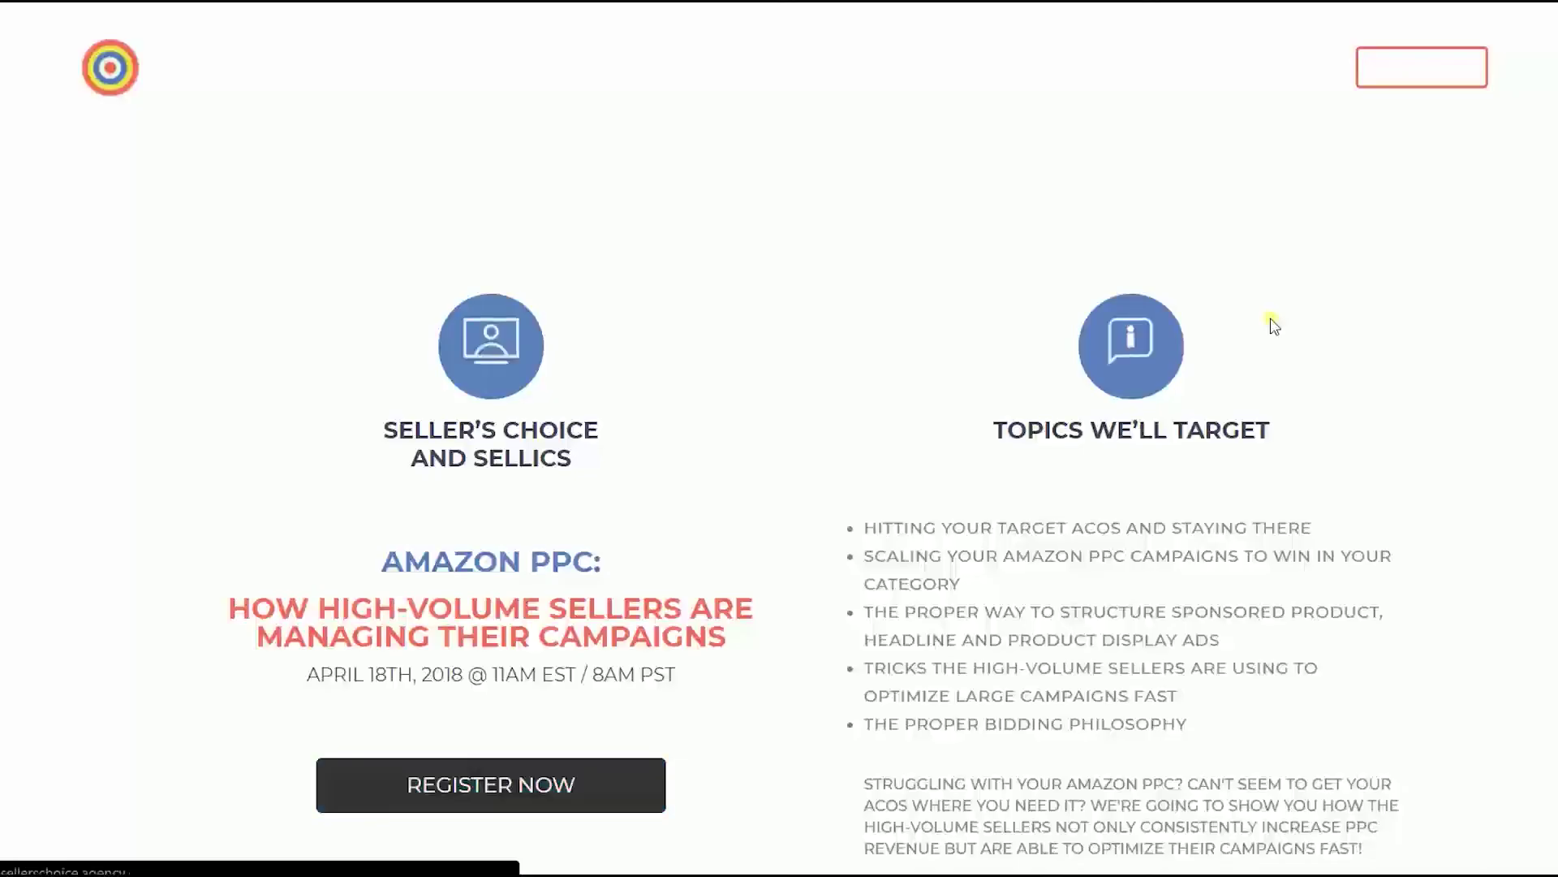
{"action": "scroll", "coordinate": [1272, 324], "scroll_direction": "down", "scroll_amount": 2}
{"action": "scroll", "coordinate": [1269, 318], "scroll_direction": "down", "scroll_amount": 3}
{"action": "scroll", "coordinate": [1269, 317], "scroll_direction": "up", "scroll_amount": 5}
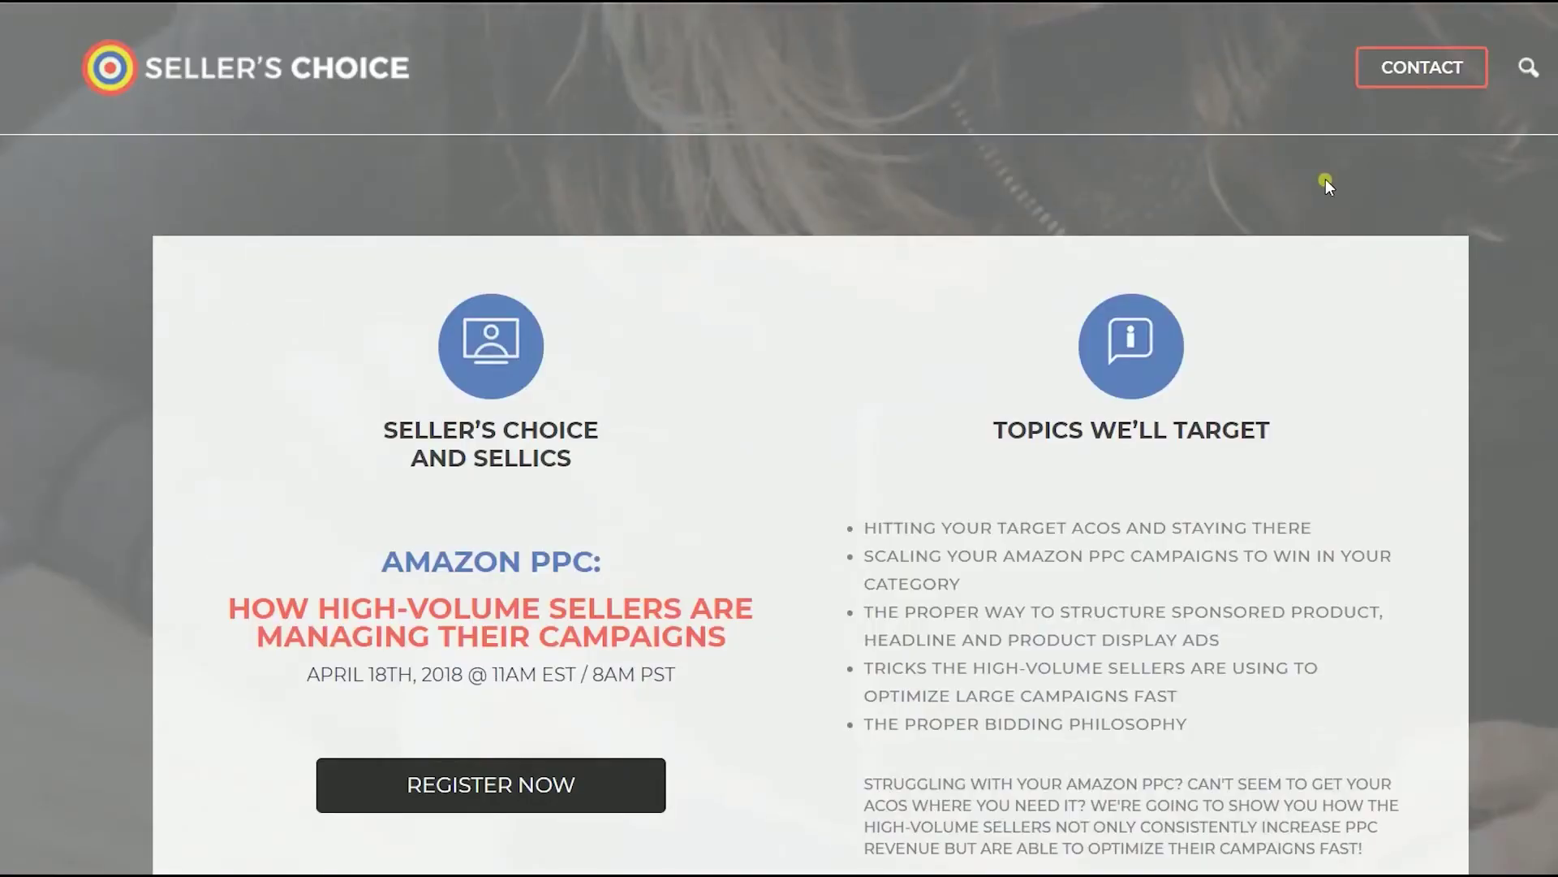
{"action": "key", "text": "alt+Left"}
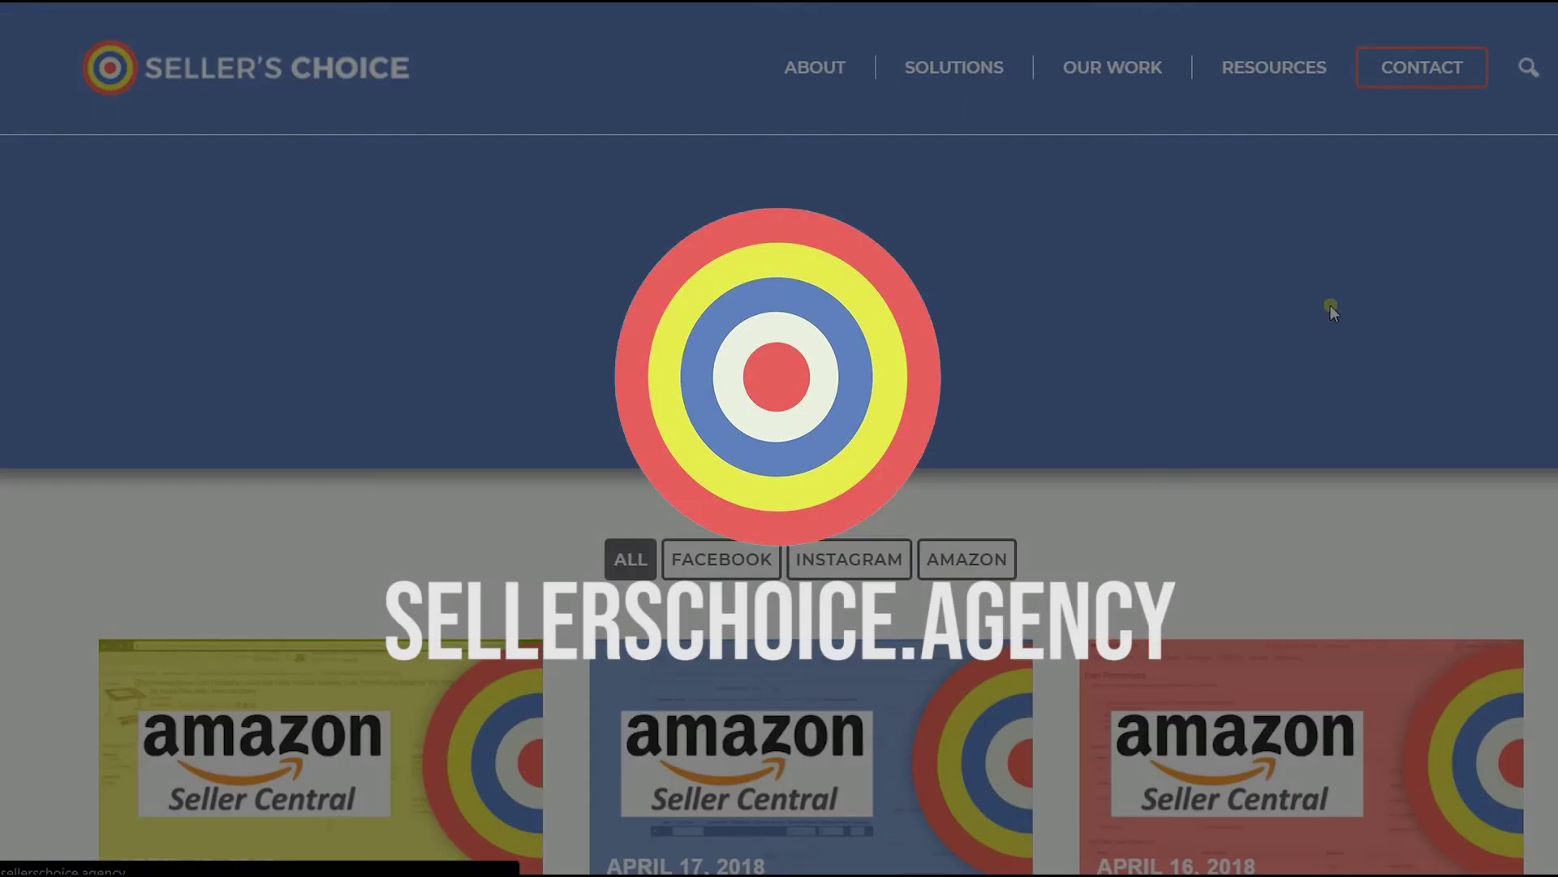
{"action": "scroll", "coordinate": [1331, 310], "scroll_direction": "down", "scroll_amount": 5}
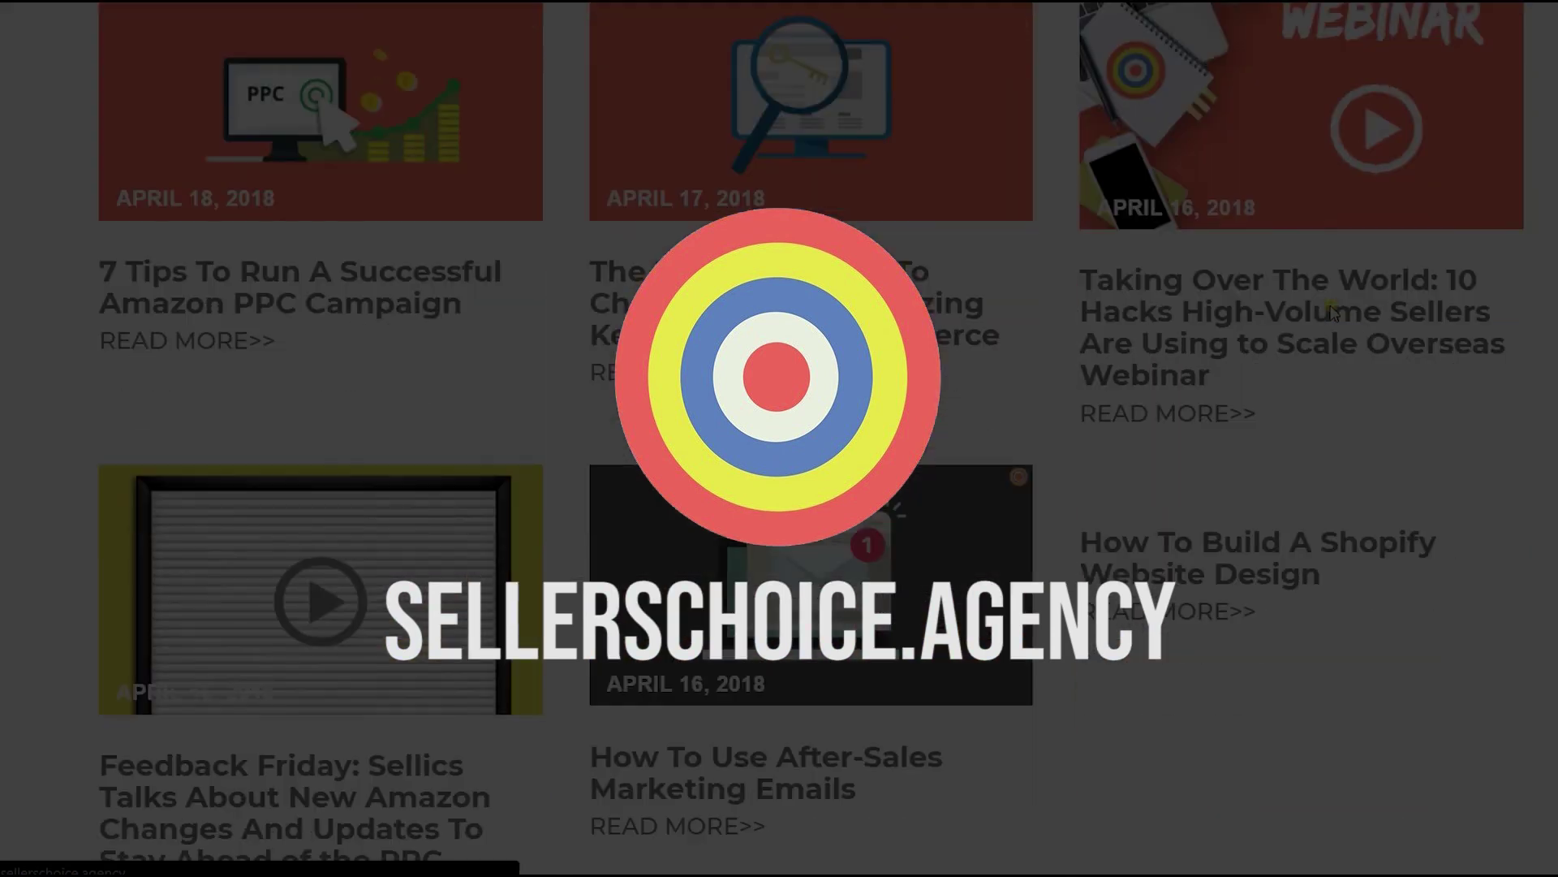
{"action": "scroll", "coordinate": [1331, 310], "scroll_direction": "down", "scroll_amount": 2}
{"action": "scroll", "coordinate": [1331, 311], "scroll_direction": "down", "scroll_amount": 2}
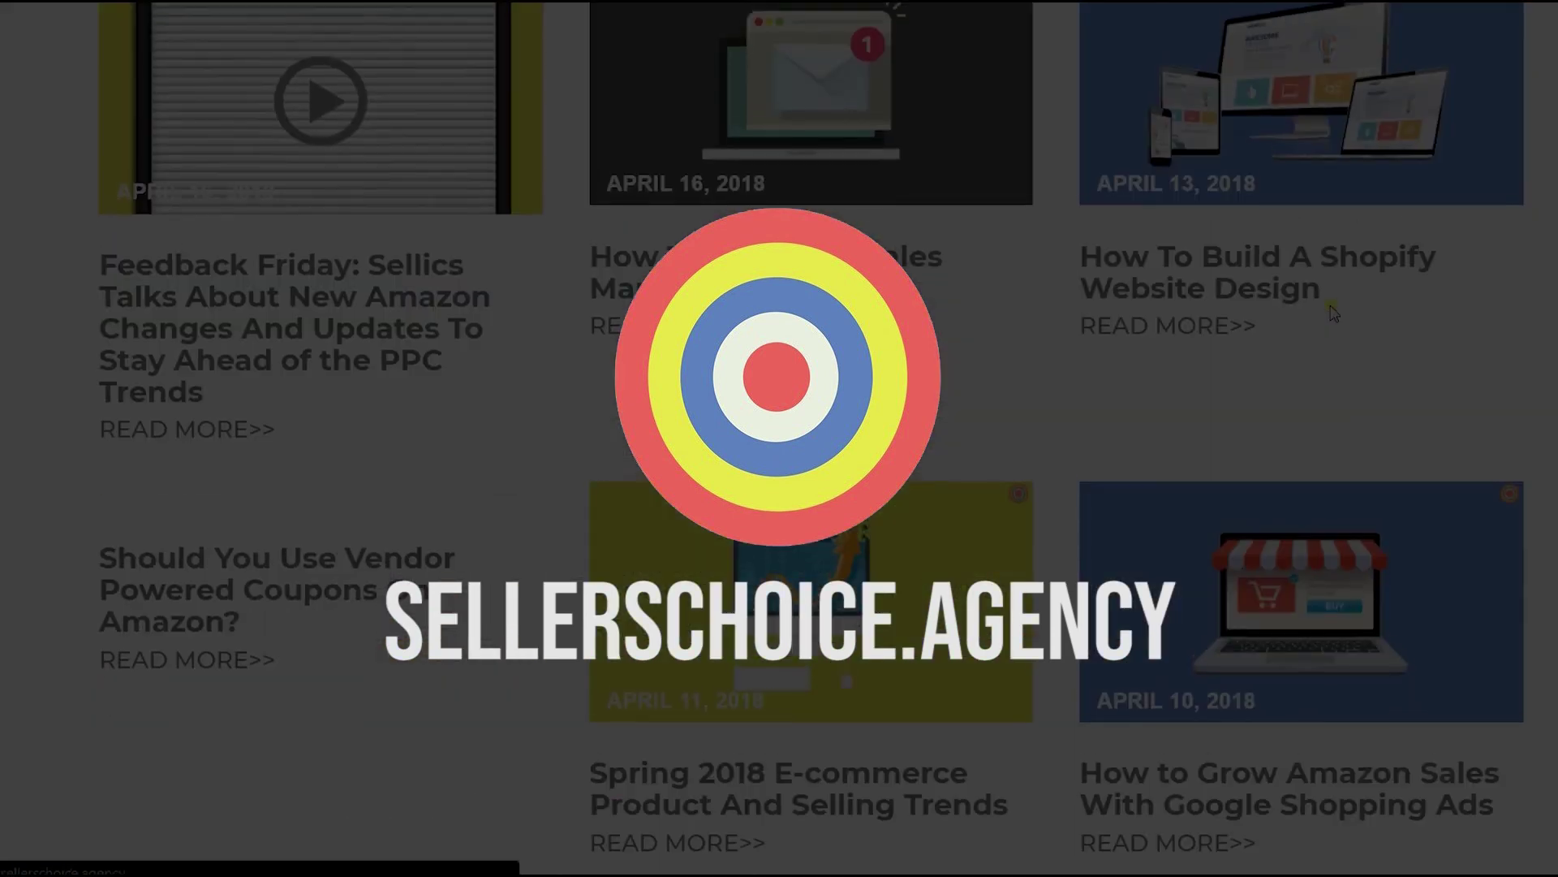
{"action": "scroll", "coordinate": [1331, 312], "scroll_direction": "up", "scroll_amount": 10}
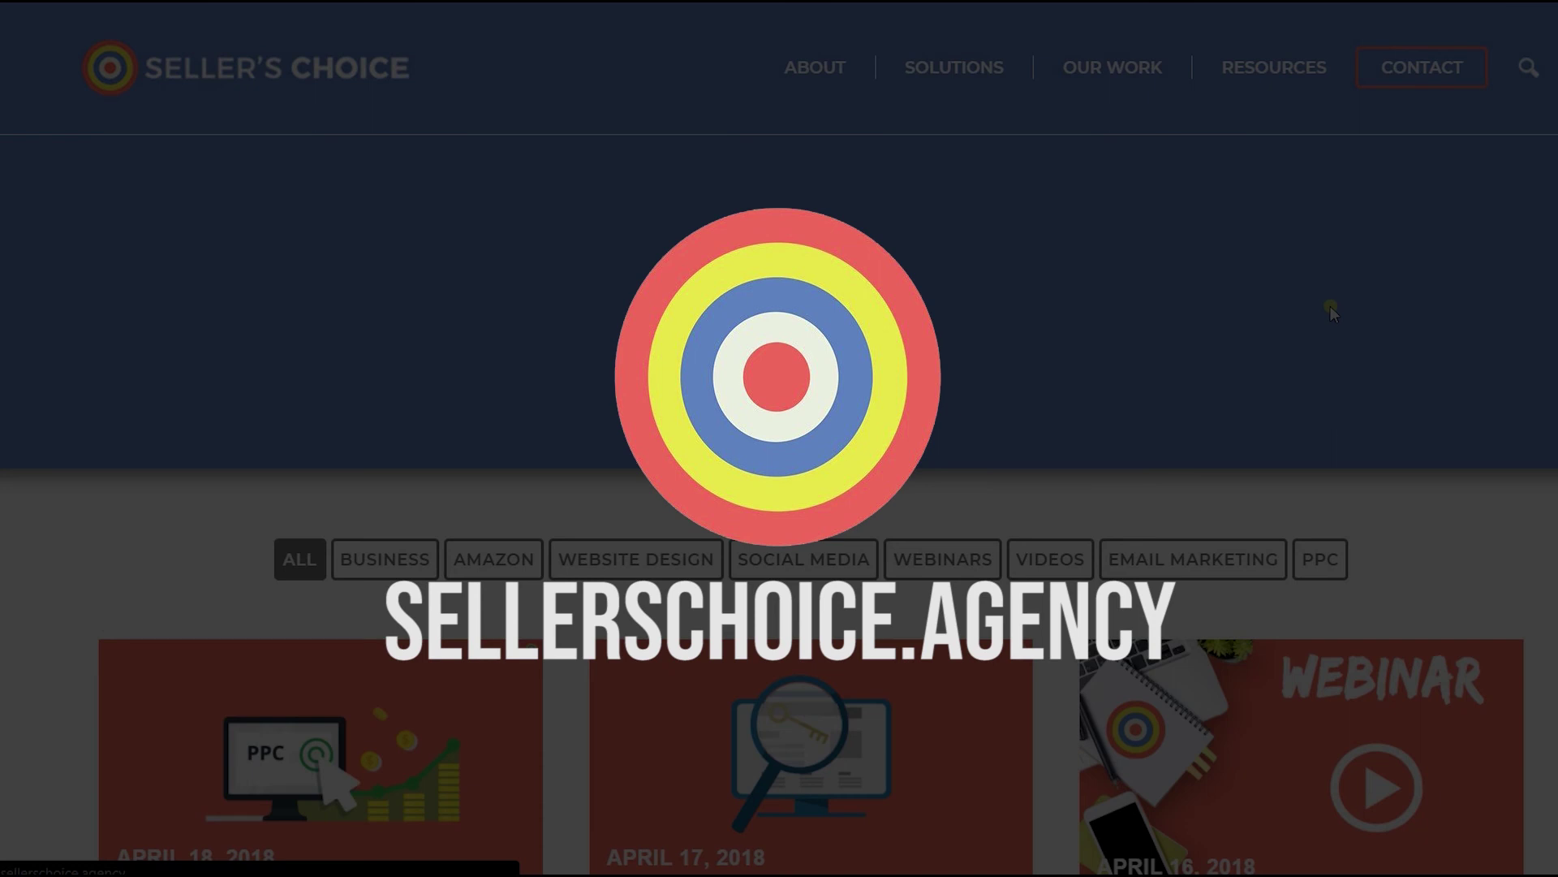